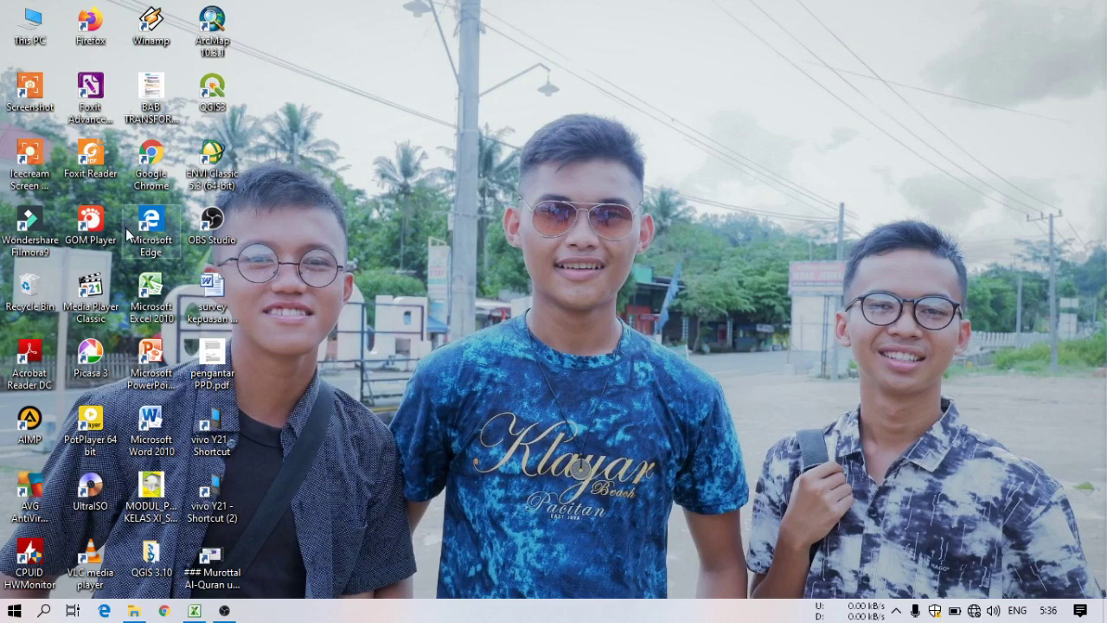
# - Check the Quickbird_SM_Paliyan1 image files in the QiuckBir folder
pyautogui.click(134, 610)
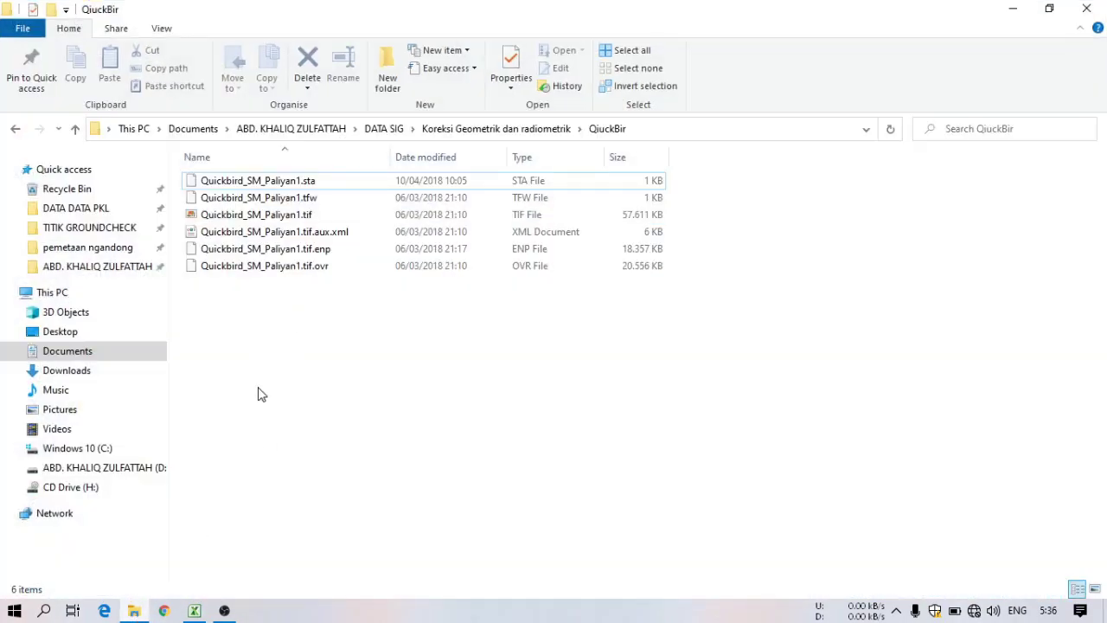
pyautogui.moveTo(248, 215)
pyautogui.click(1010, 8)
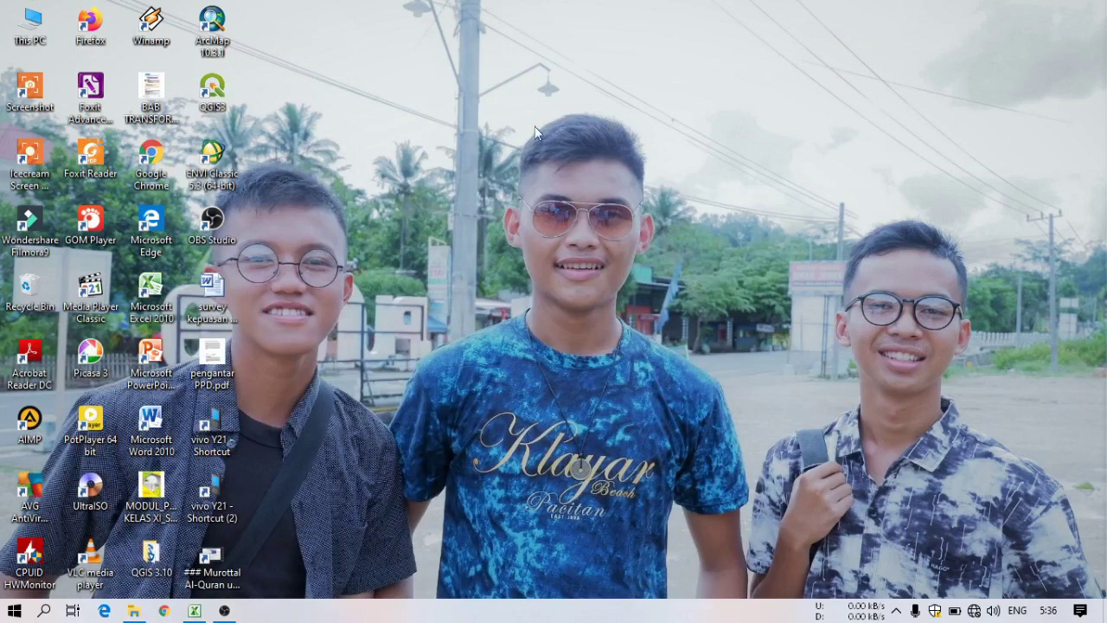
# - Launch ENVI Classic and open Quickbird_SM_Paliyan1.tif from DATA SIG > Koreksi Geometrik dan radiometrik > QiuckBir
pyautogui.doubleClick(212, 160)
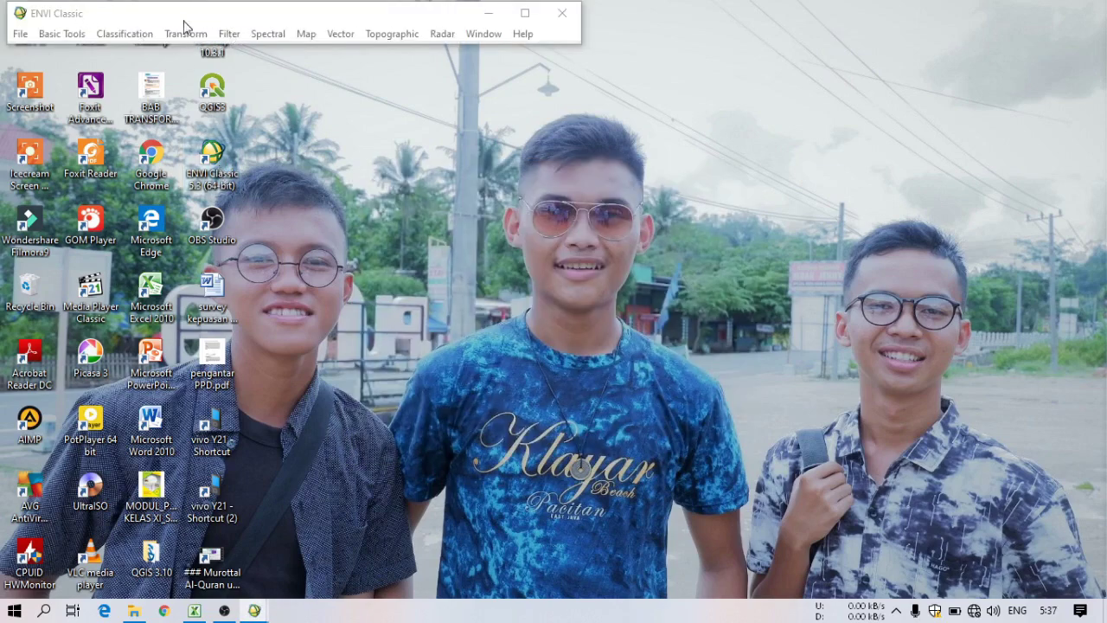
pyautogui.click(20, 34)
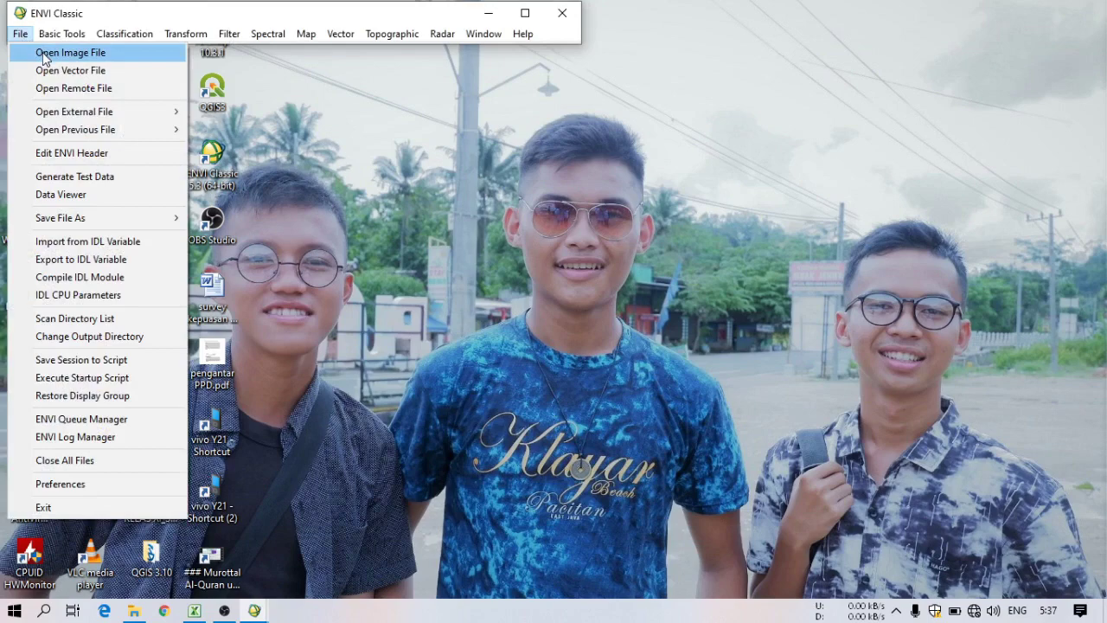
pyautogui.click(43, 53)
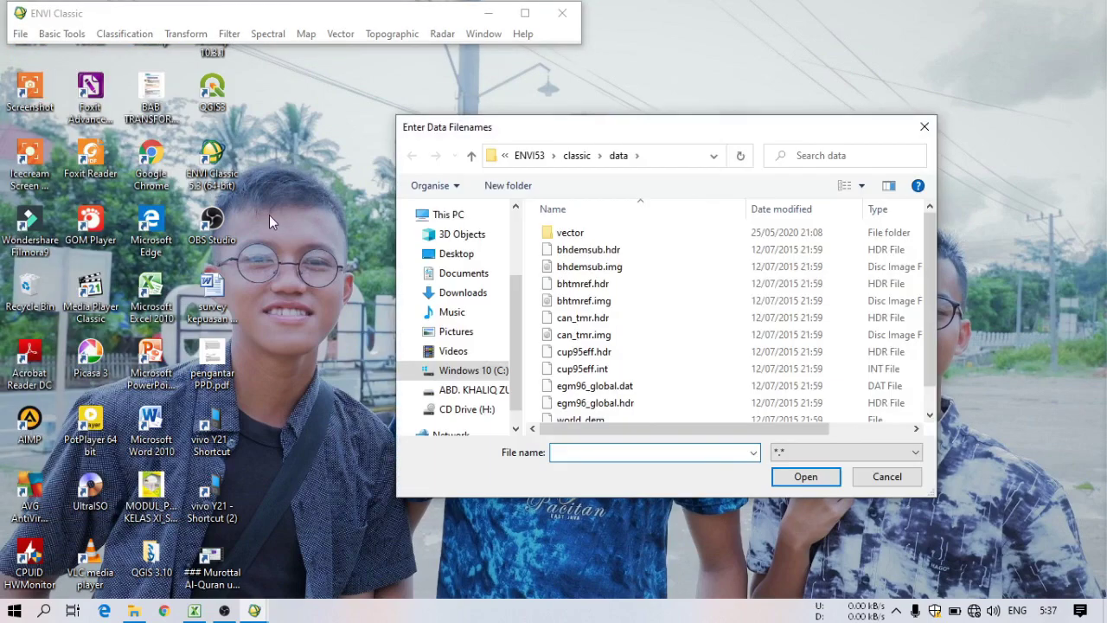
pyautogui.scroll(2, 506, 297)
pyautogui.scroll(1, 505, 296)
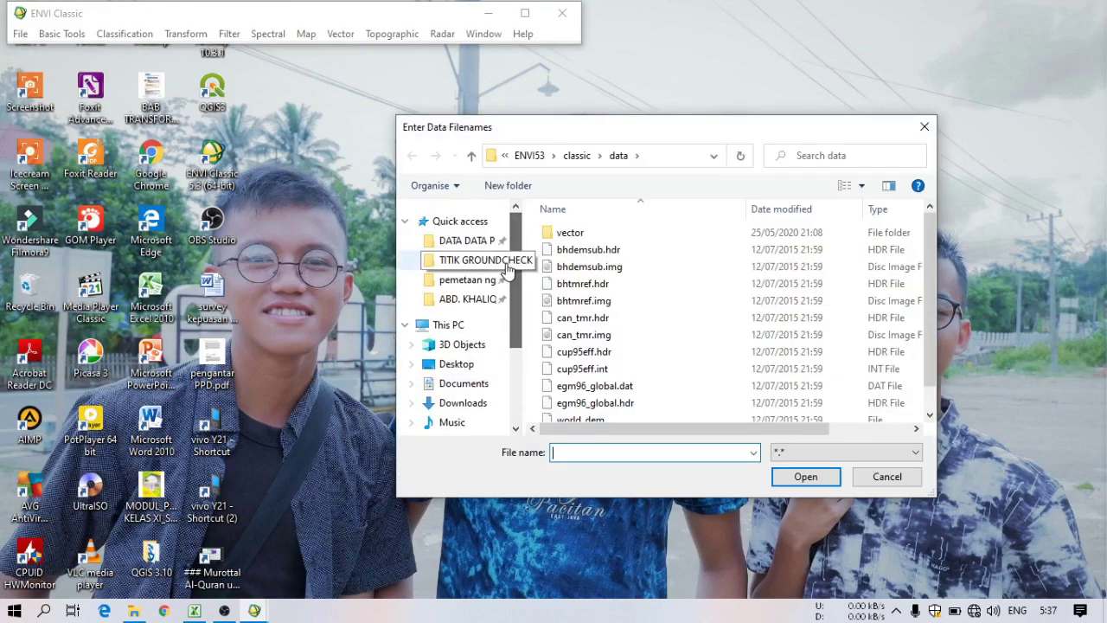
pyautogui.click(491, 299)
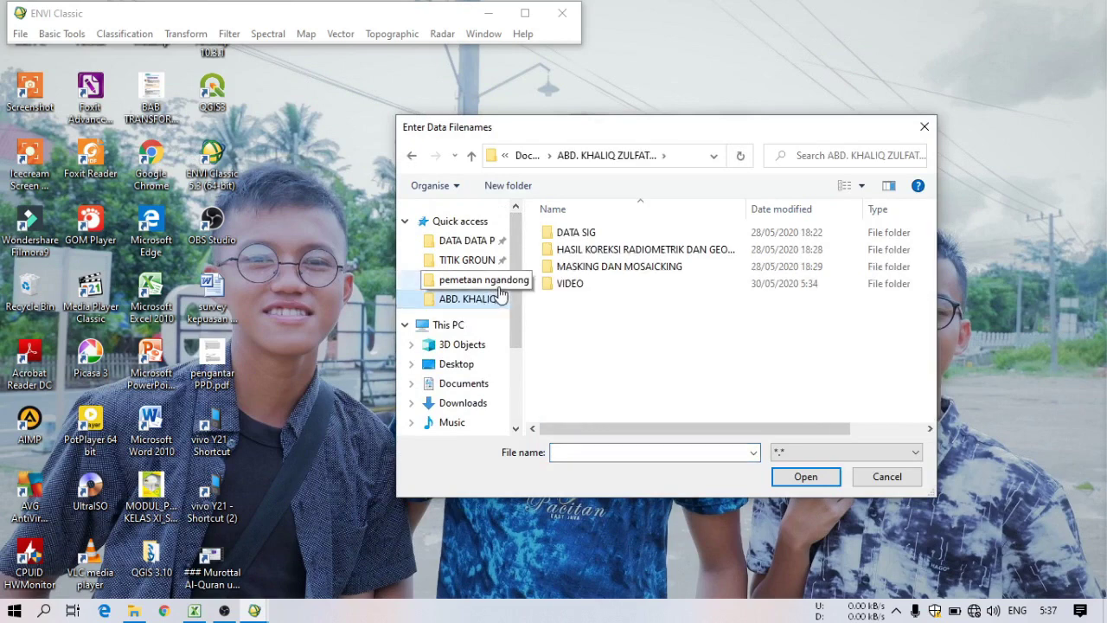
pyautogui.doubleClick(647, 233)
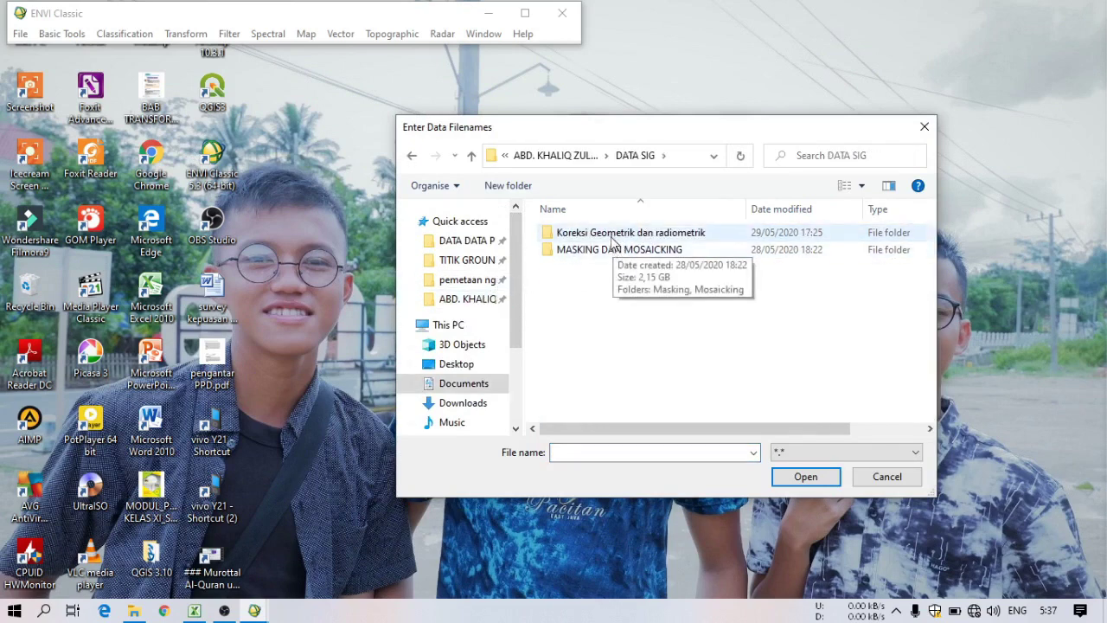
pyautogui.doubleClick(612, 233)
pyautogui.doubleClick(595, 233)
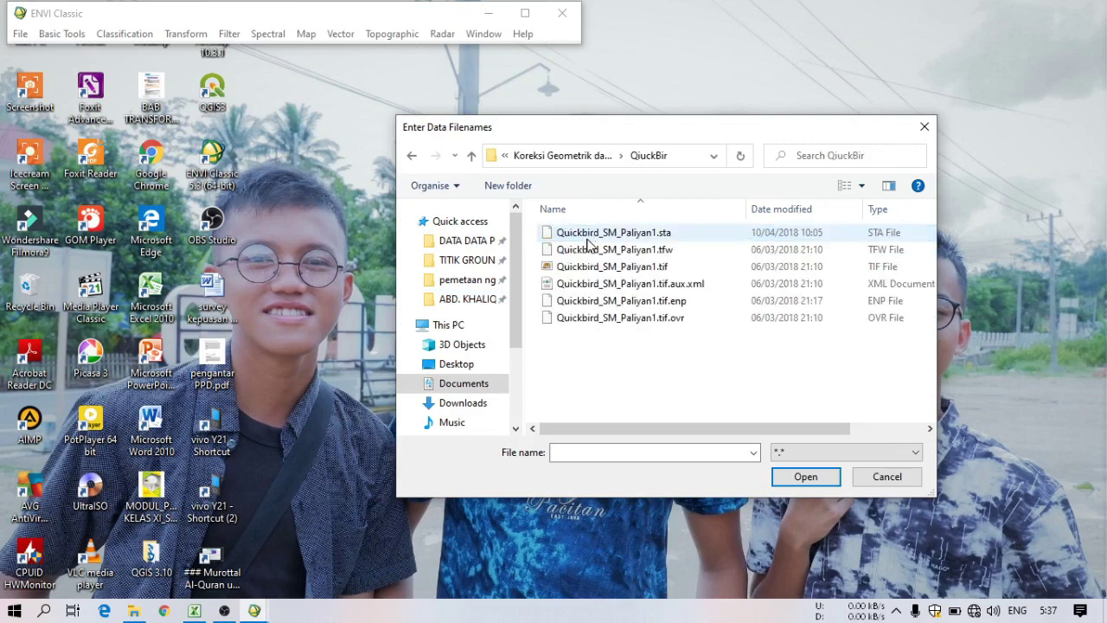
pyautogui.click(598, 268)
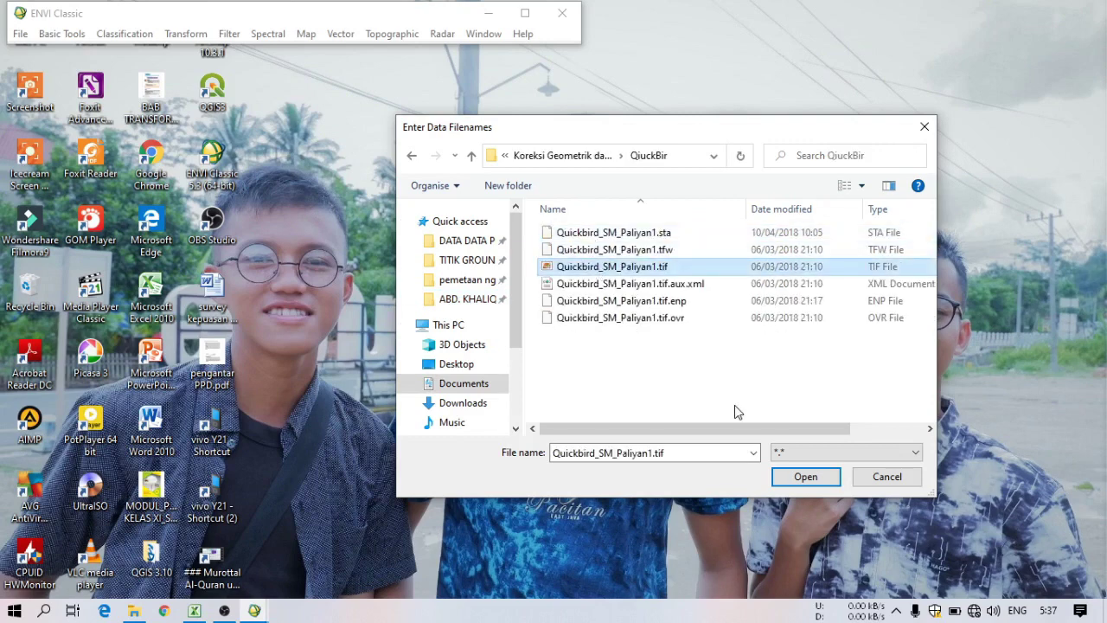
pyautogui.click(803, 476)
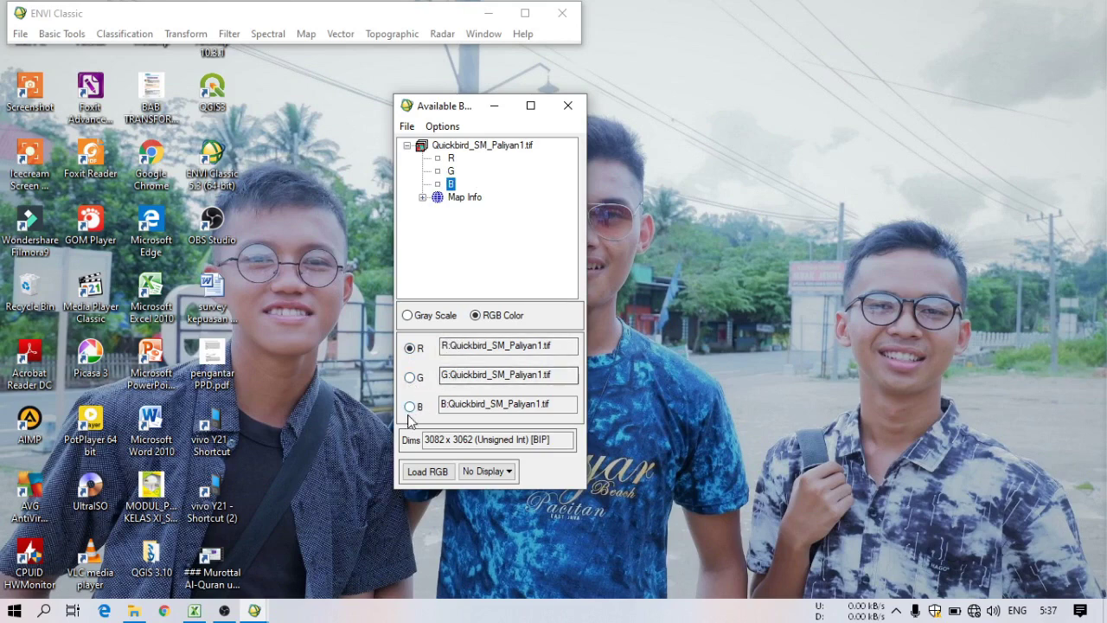
# - Load the Quickbird image as an RGB composite and show the upper-central part of the scene in the image display
pyautogui.click(426, 478)
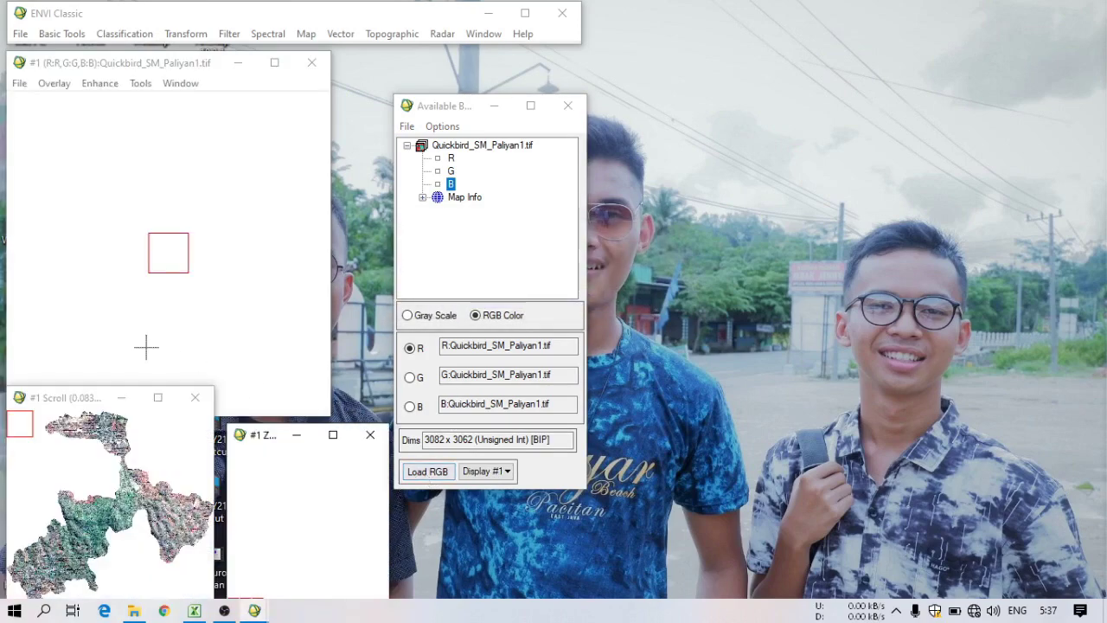
pyautogui.click(112, 502)
pyautogui.click(113, 489)
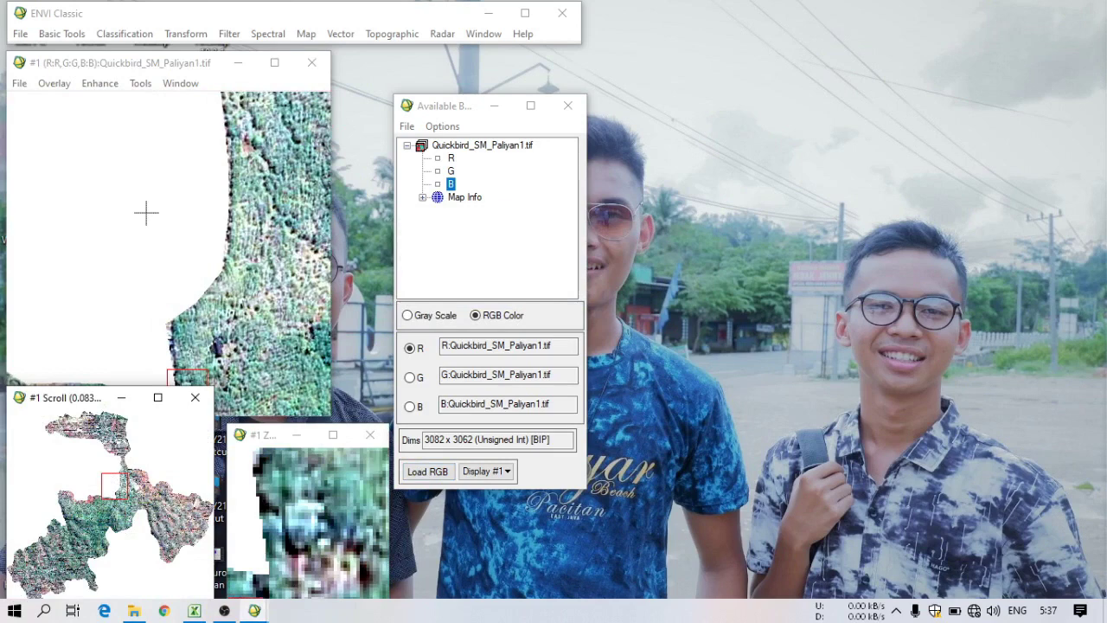
# - Compute basic statistics and histograms for Quickbird_SM_Paliyan1.tif with on-screen output, and move the results clear of the other windows
pyautogui.click(62, 34)
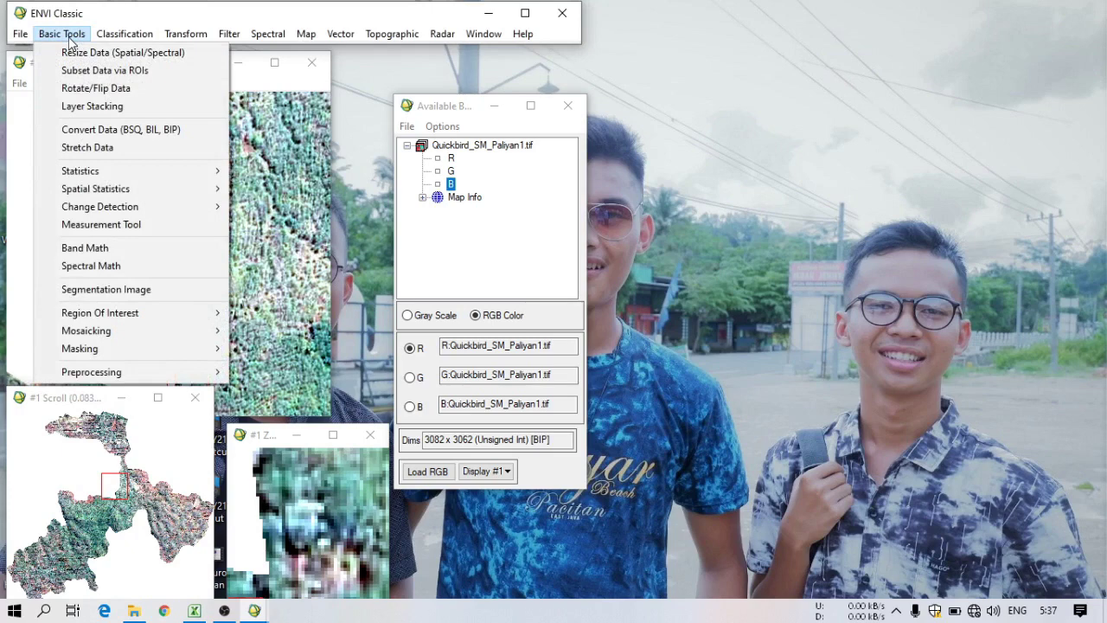
pyautogui.moveTo(158, 204)
pyautogui.moveTo(158, 175)
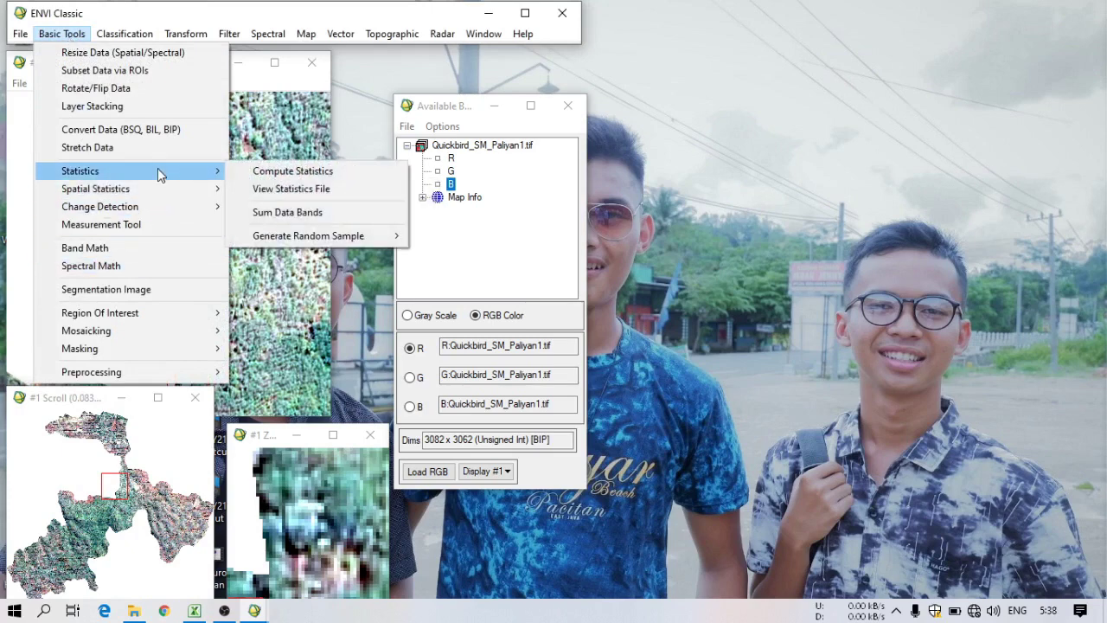
pyautogui.click(243, 175)
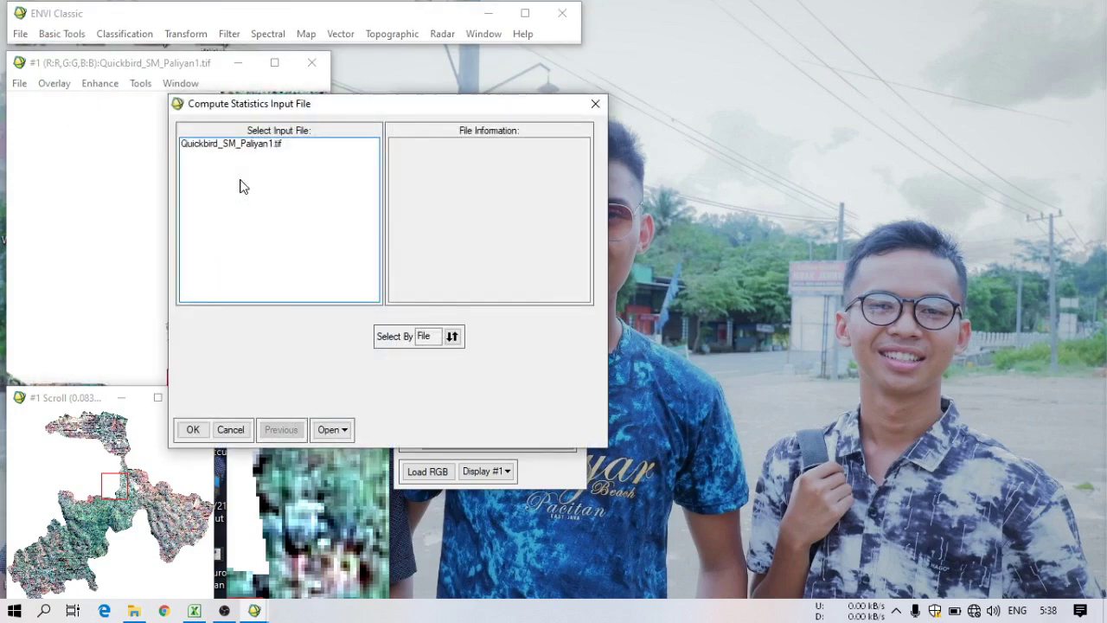
pyautogui.click(240, 145)
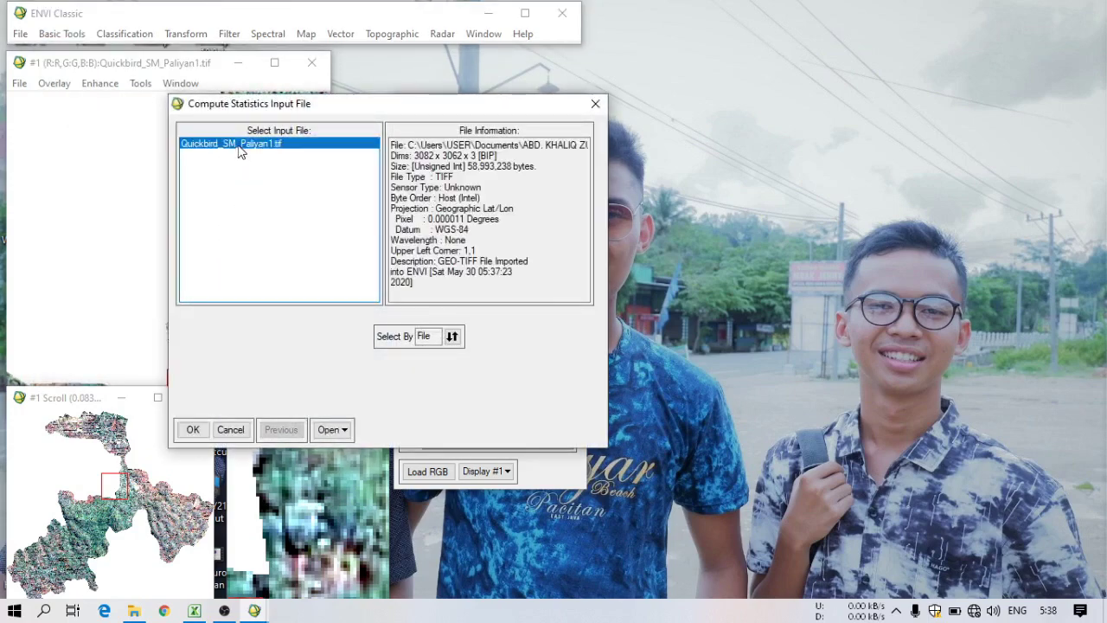
pyautogui.click(193, 432)
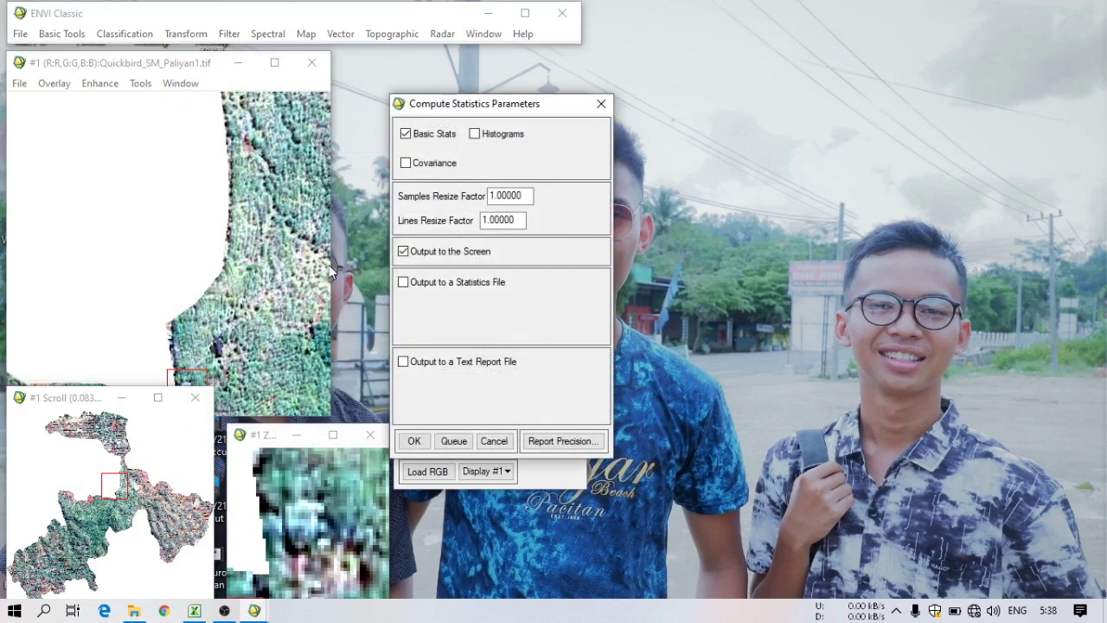
pyautogui.click(475, 135)
pyautogui.click(414, 441)
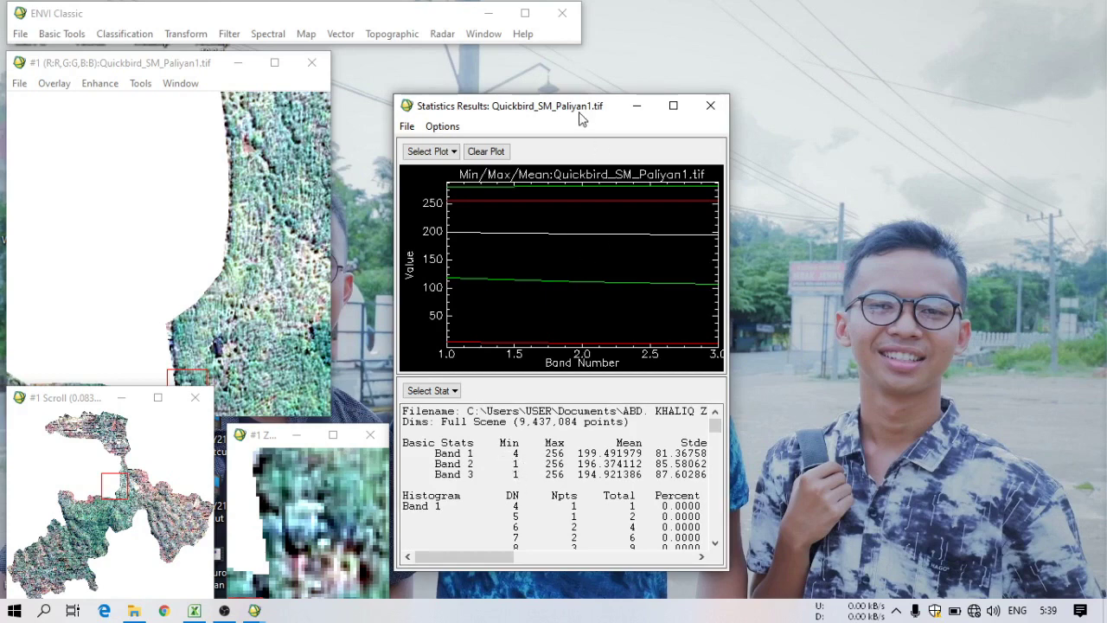
pyautogui.moveTo(578, 106); pyautogui.dragTo(954, 20)
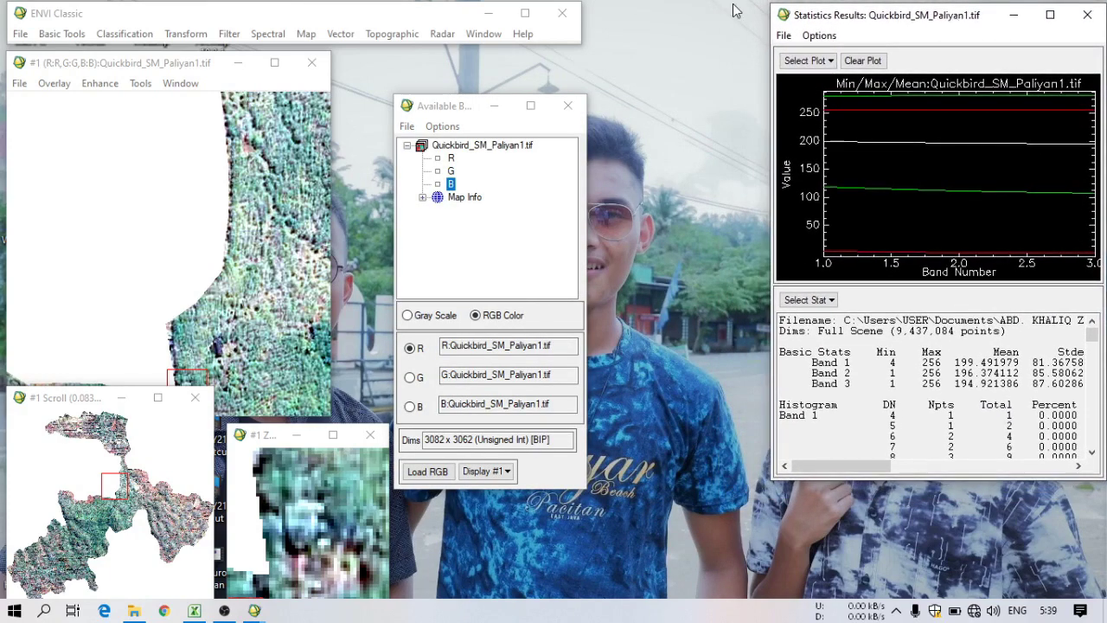
# - Start Band Math and add the expression B1-4 to the expression list
pyautogui.click(73, 33)
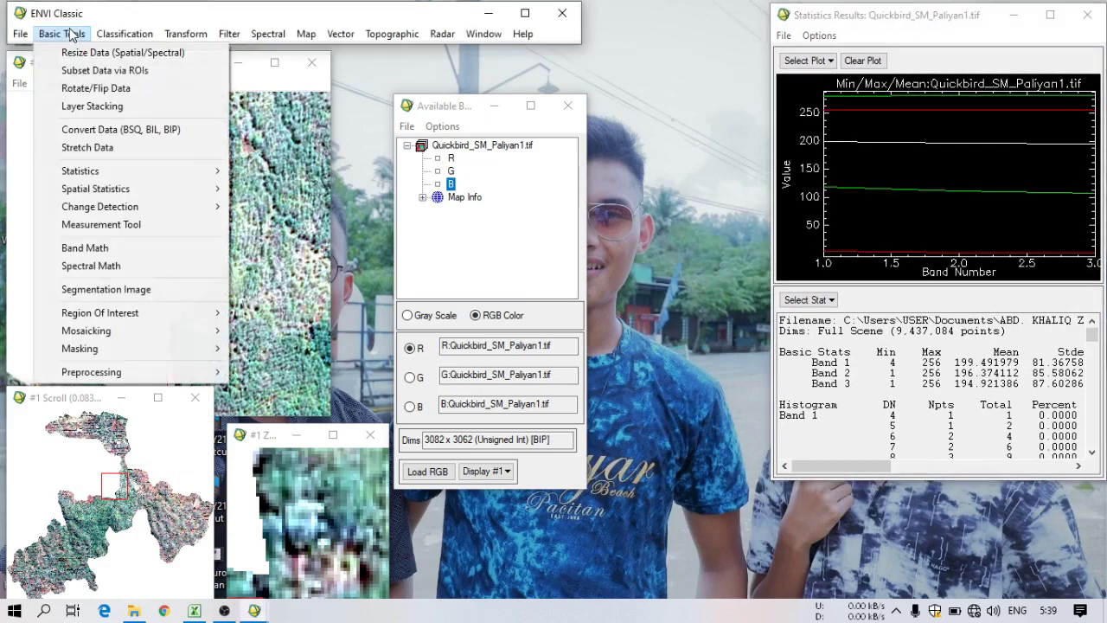
pyautogui.click(121, 249)
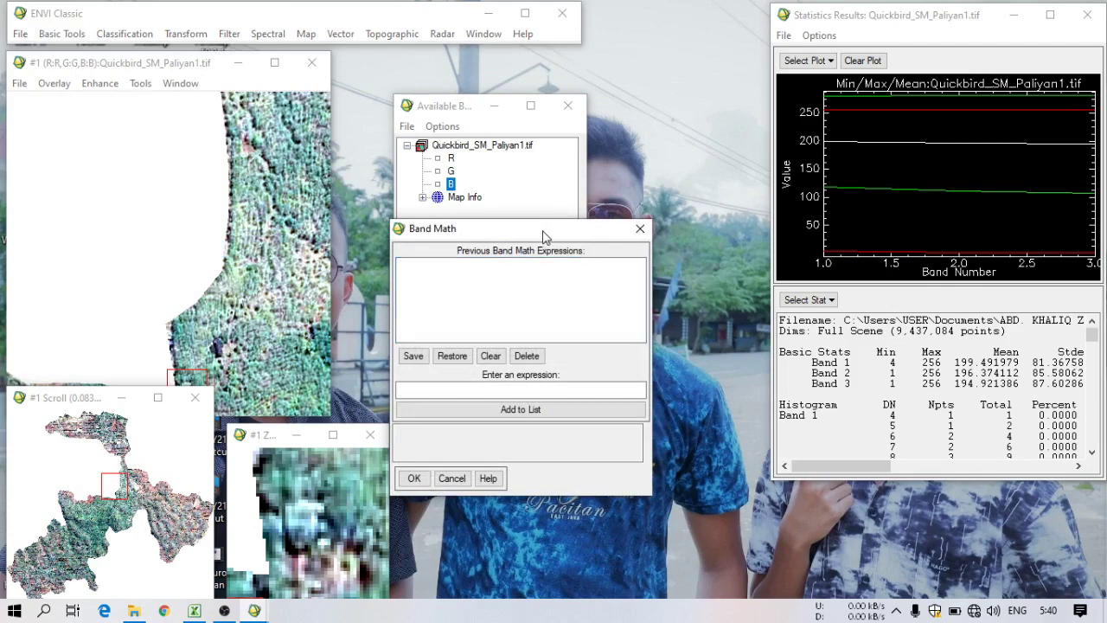
pyautogui.moveTo(551, 230); pyautogui.dragTo(605, 93)
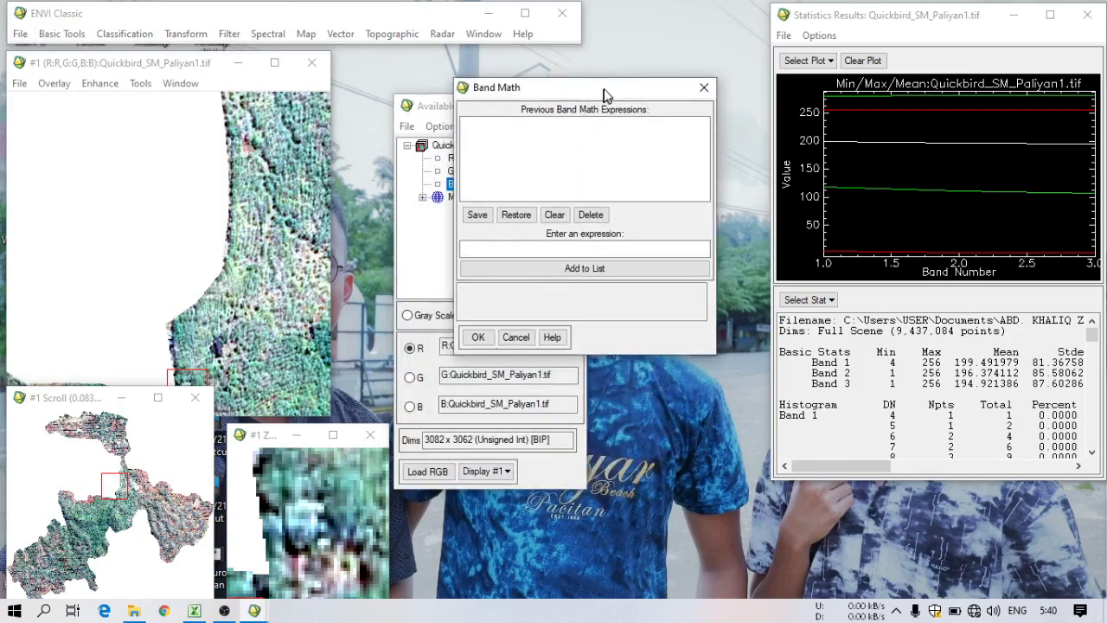
pyautogui.click(523, 230)
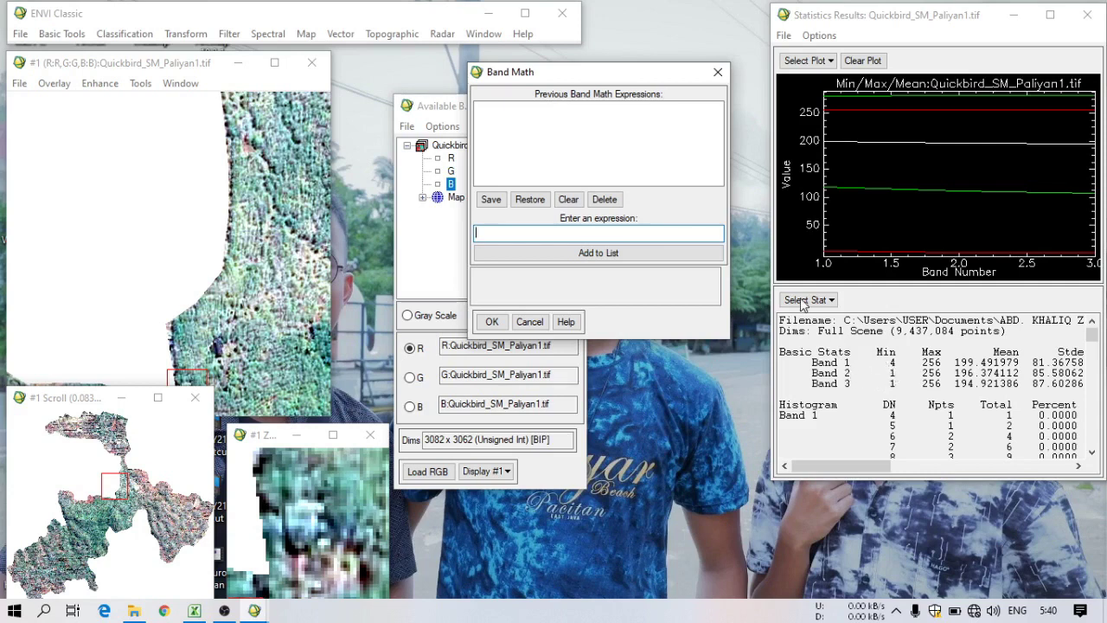
pyautogui.write('B1-4')
pyautogui.click(613, 260)
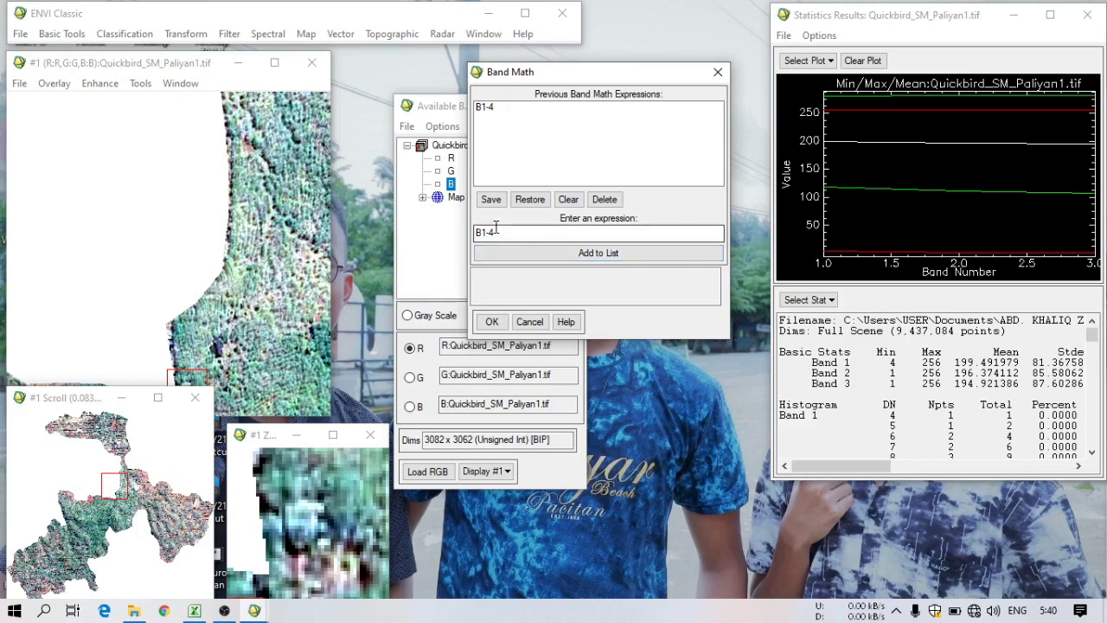
# - Add the expressions B2-1 and B3-1 to the Band Math expression list
pyautogui.moveTo(495, 232); pyautogui.dragTo(474, 232)
pyautogui.write('B2-')
pyautogui.click(550, 253)
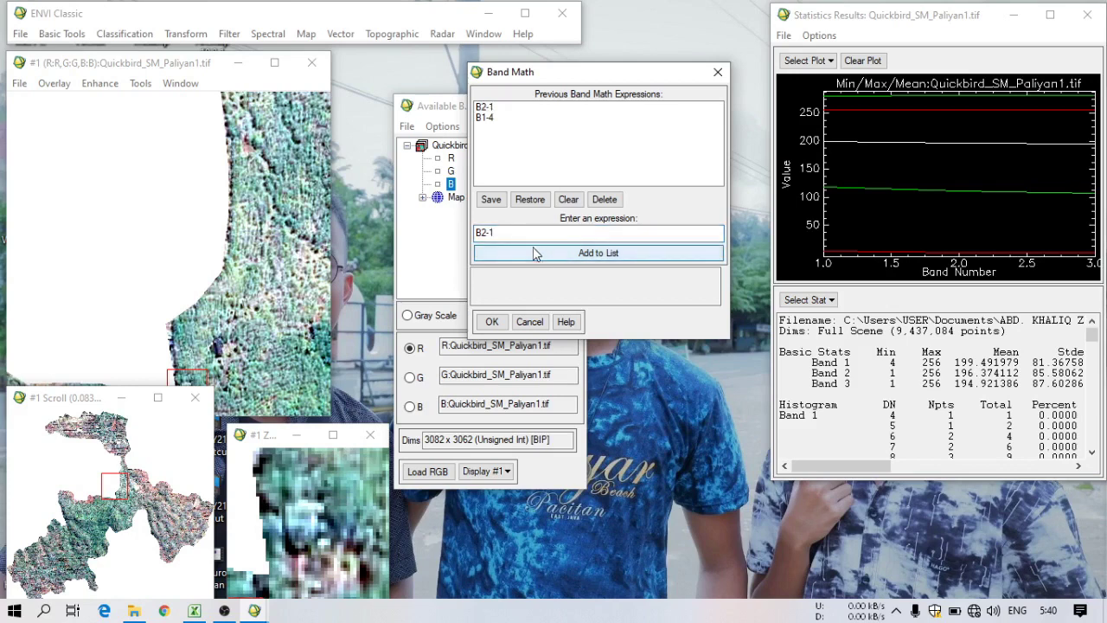
pyautogui.click(509, 232)
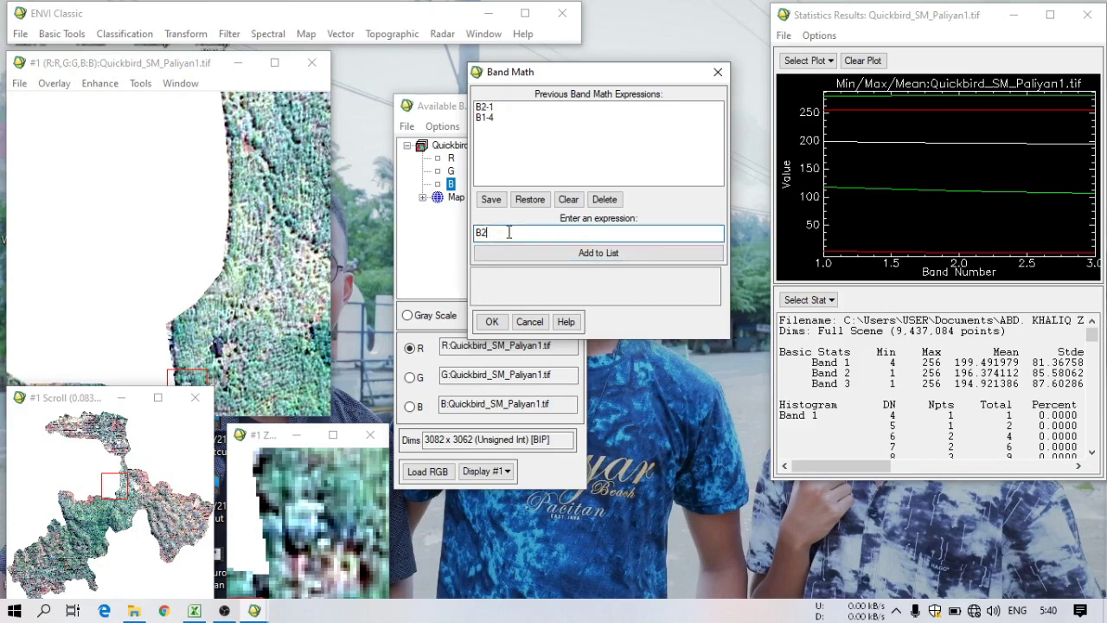
pyautogui.write('3-1')
pyautogui.click(605, 253)
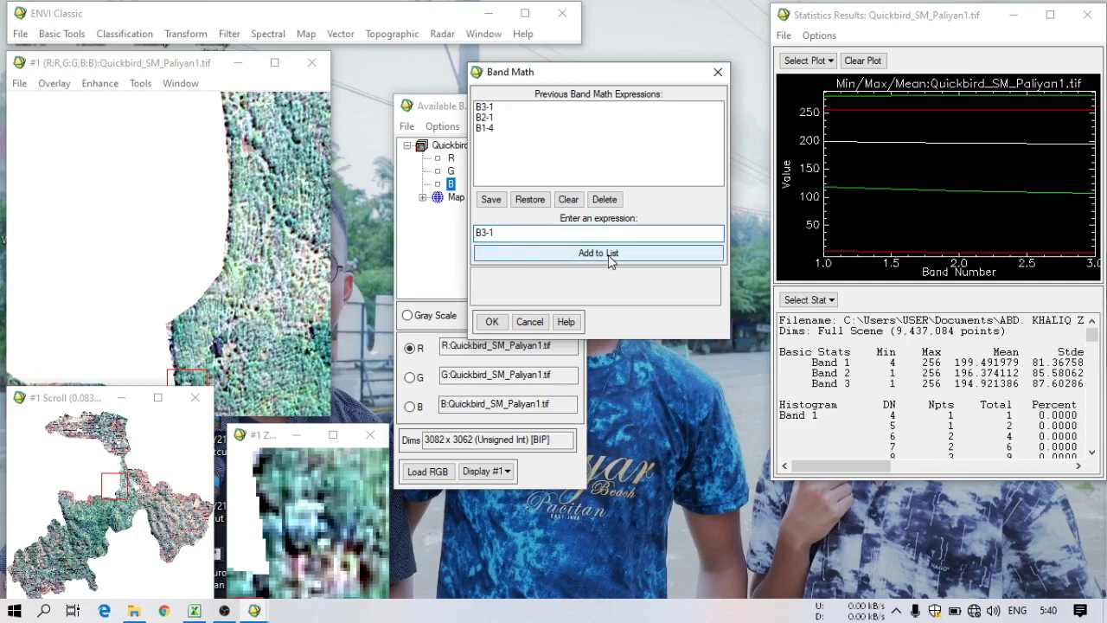
# - Run the B3-1 expression with B3 paired to the R band, saving the result as R in the RADIOMETRIK folder
pyautogui.click(491, 321)
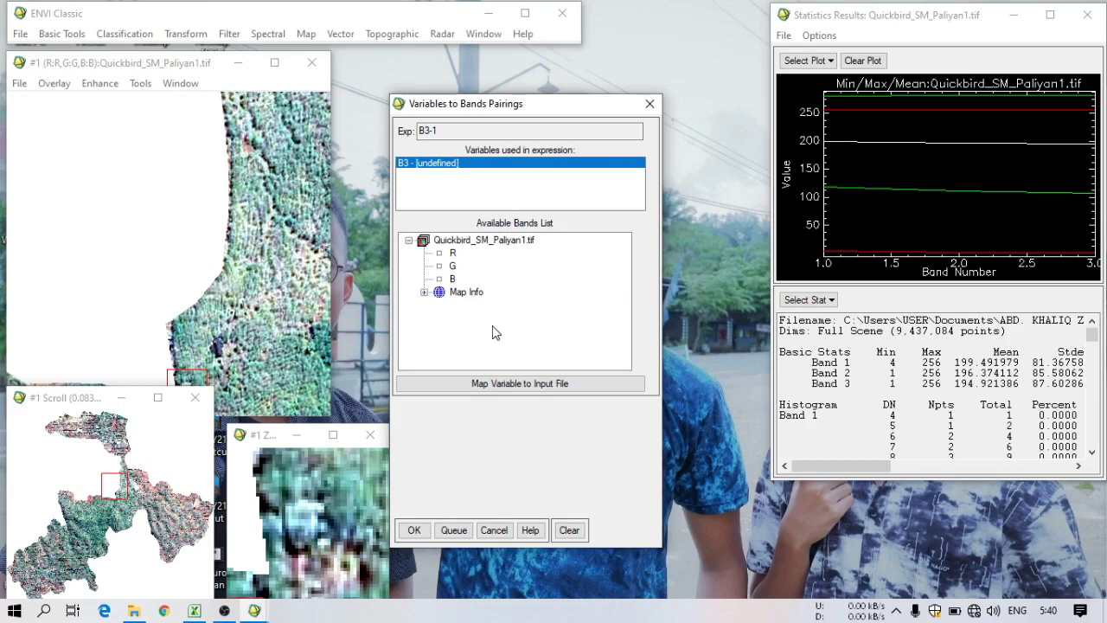
pyautogui.click(452, 254)
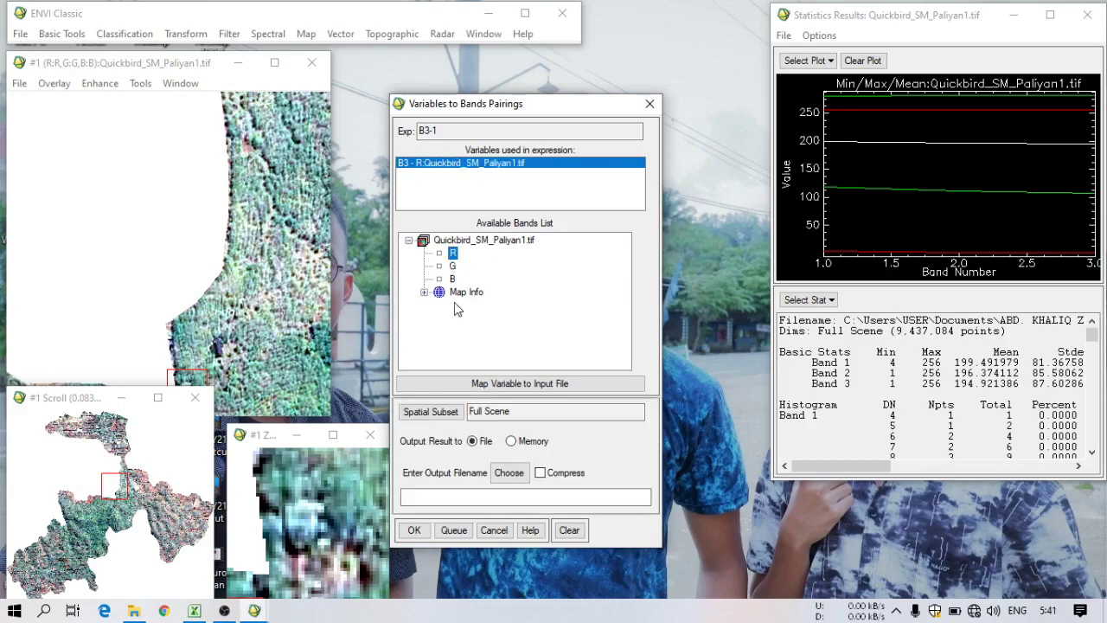
pyautogui.click(510, 475)
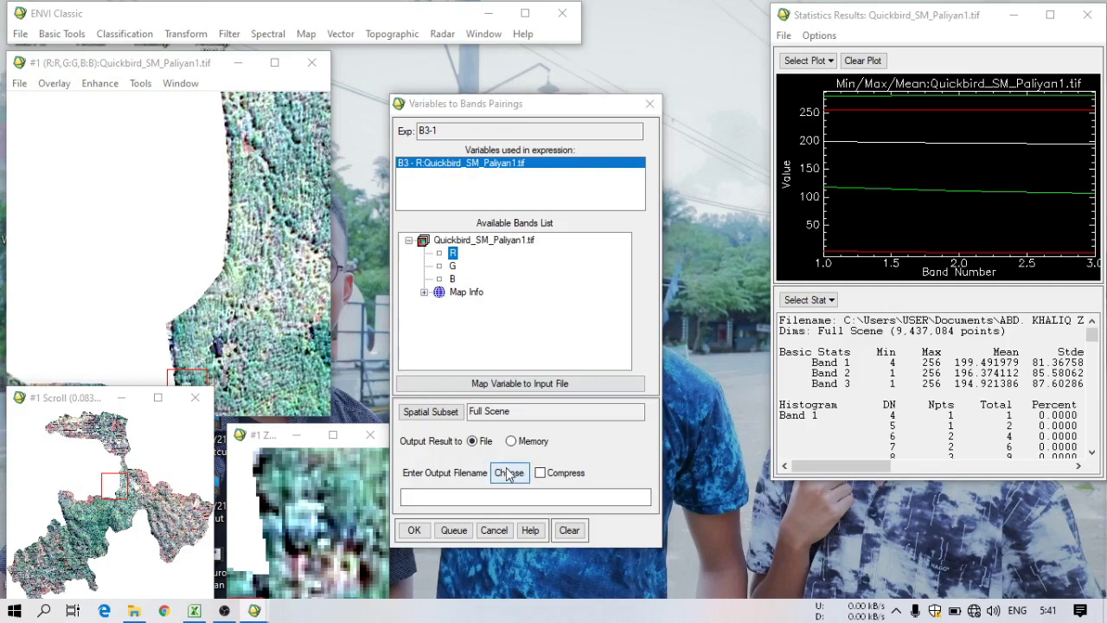
pyautogui.click(467, 298)
pyautogui.doubleClick(594, 250)
pyautogui.click(571, 453)
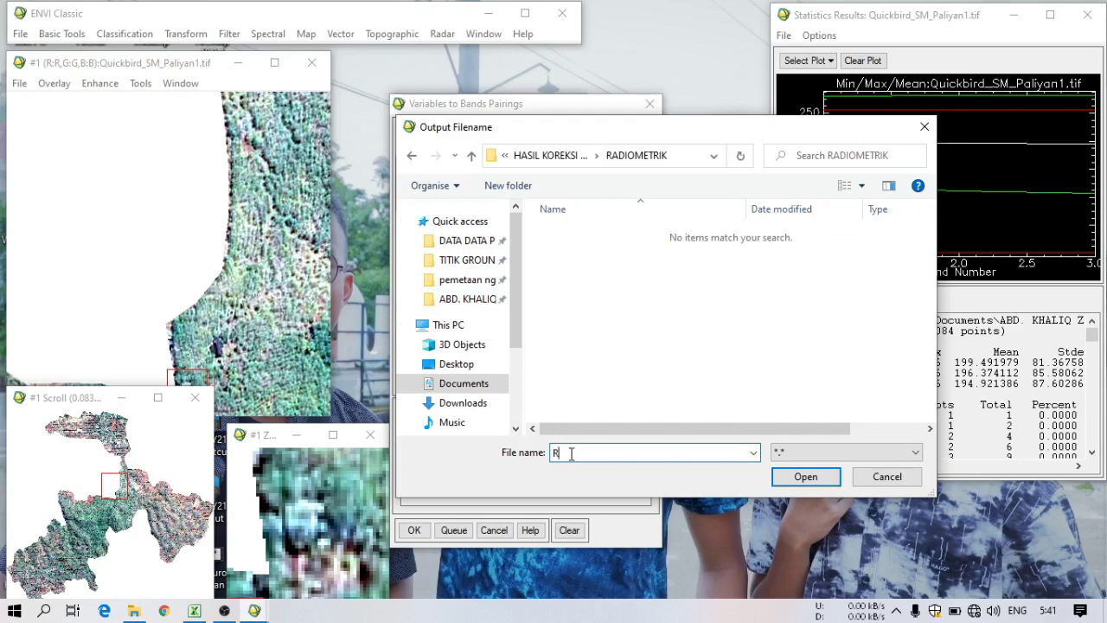
pyautogui.click(805, 477)
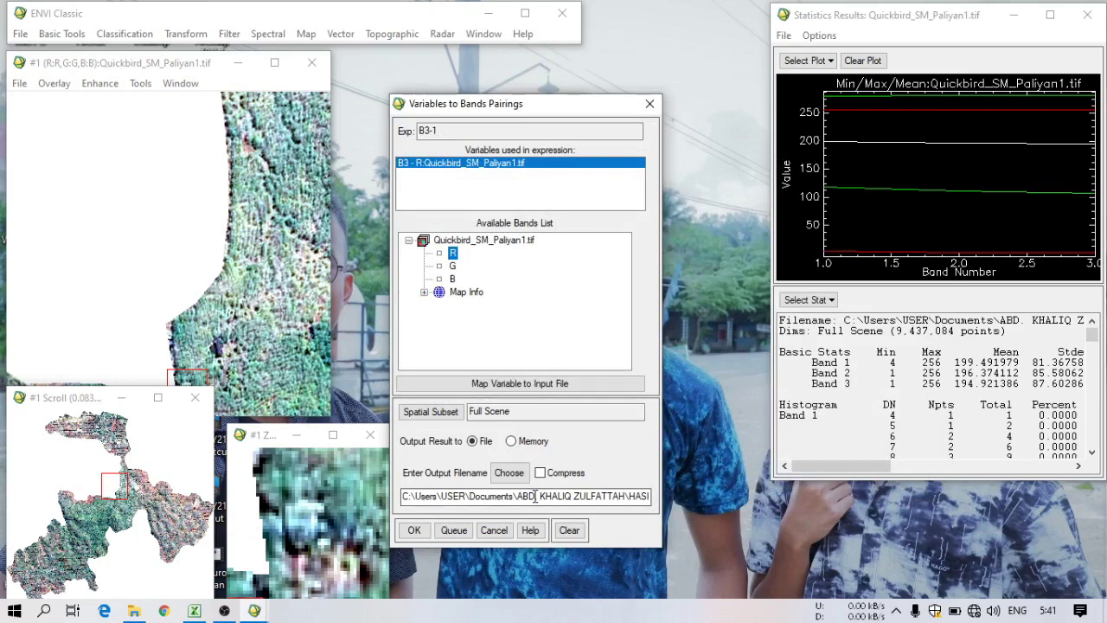
pyautogui.click(417, 529)
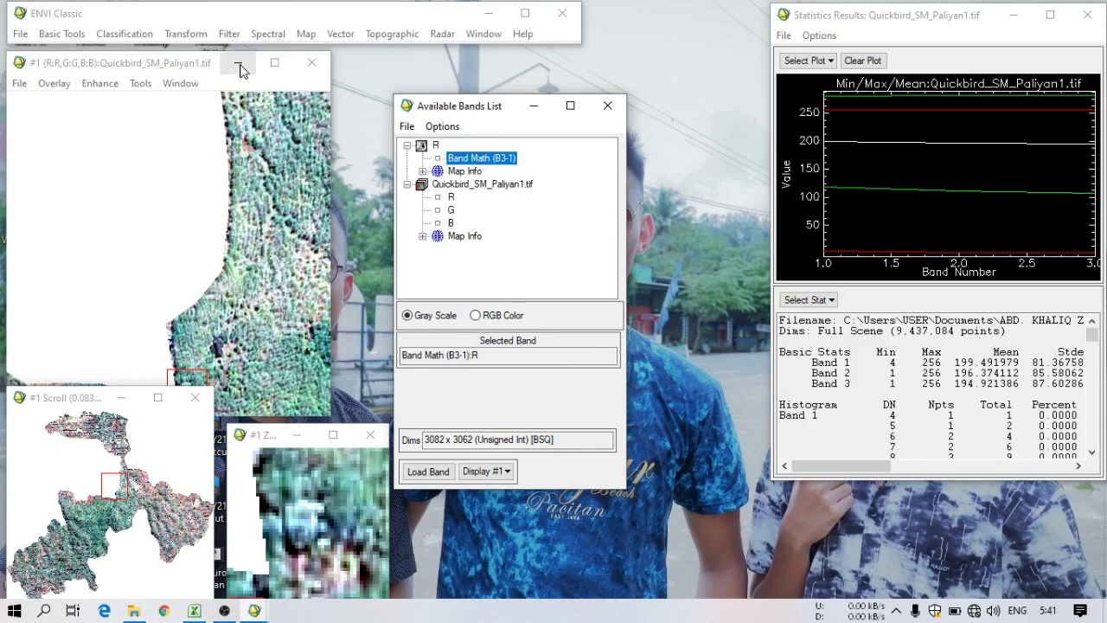
# - Run the Band Math expression B2-1 with B2 paired to the Quickbird G band, saving the result as G in the RADIOMETRIK folder
pyautogui.click(59, 33)
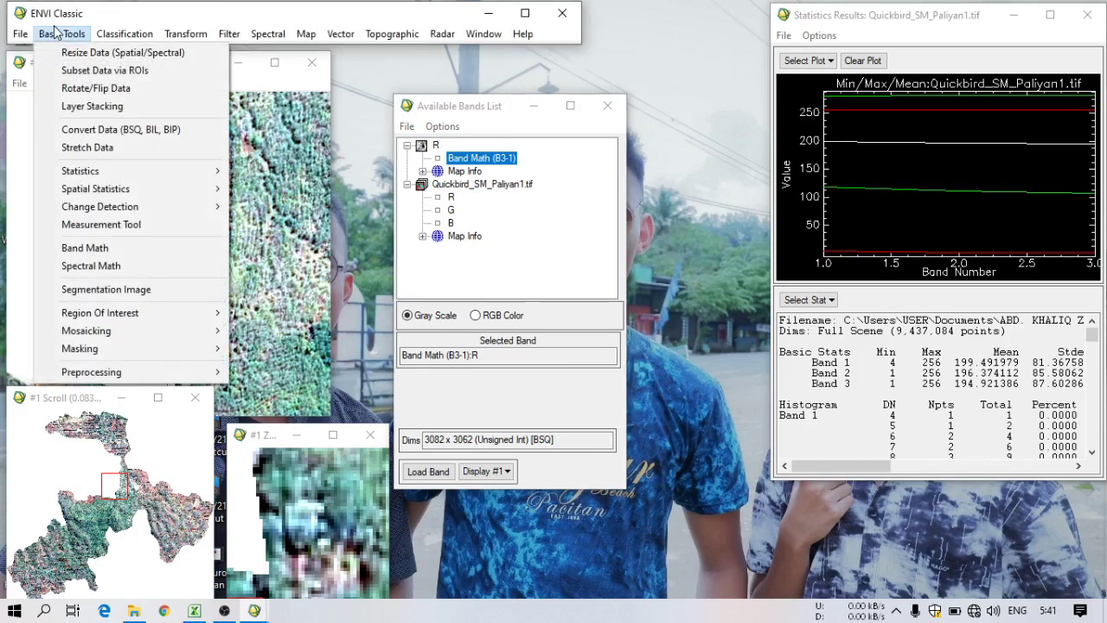
pyautogui.click(159, 247)
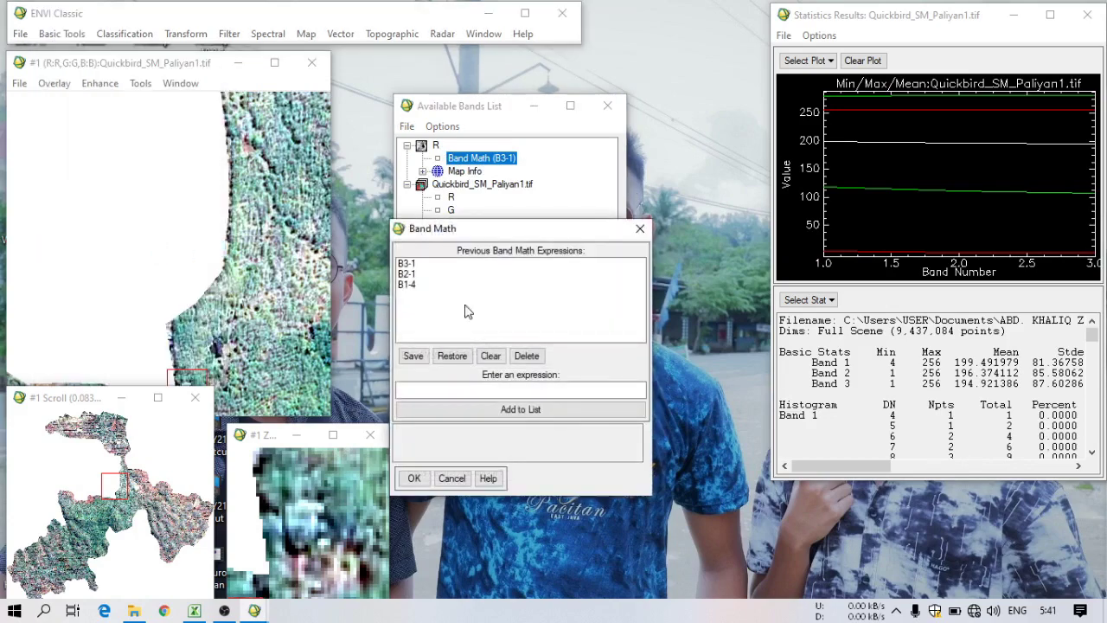
pyautogui.click(409, 275)
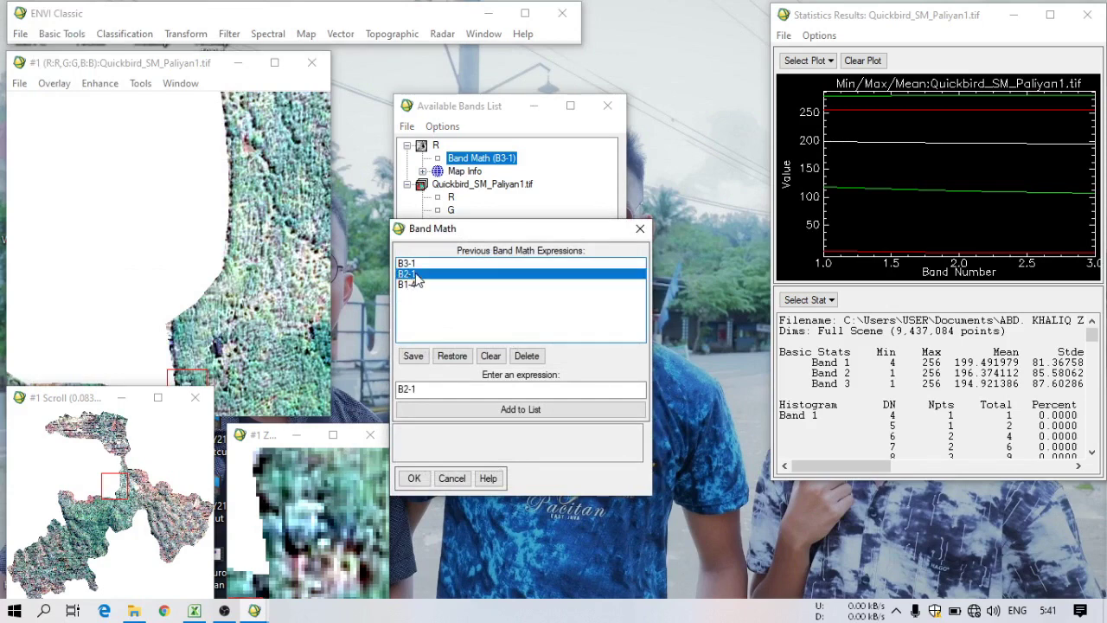
pyautogui.click(415, 478)
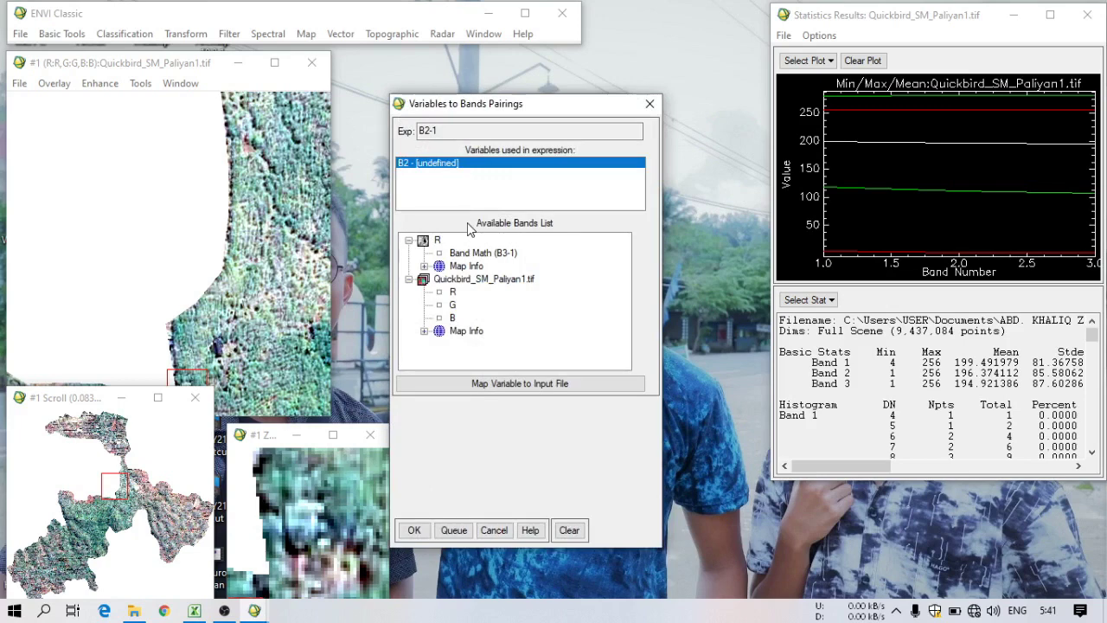
pyautogui.click(450, 307)
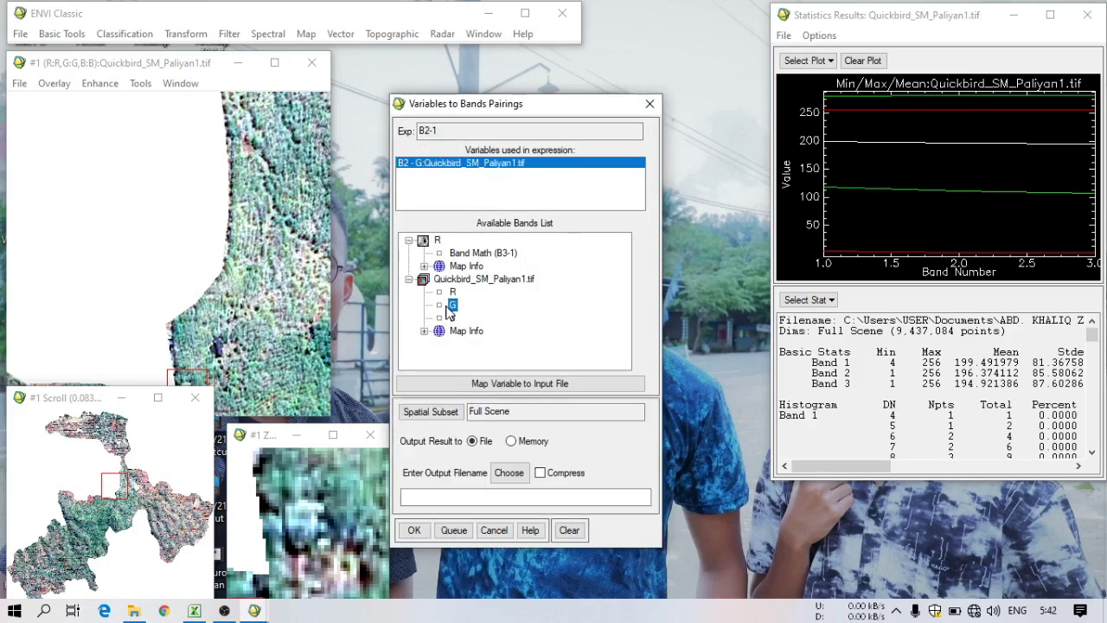
pyautogui.click(510, 476)
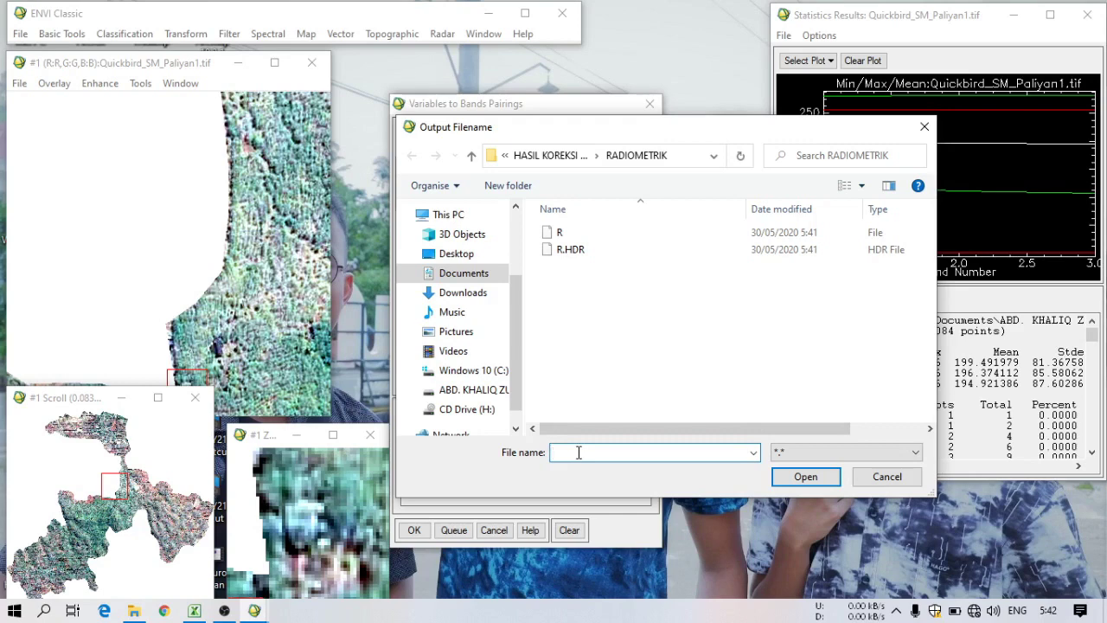
pyautogui.write('G')
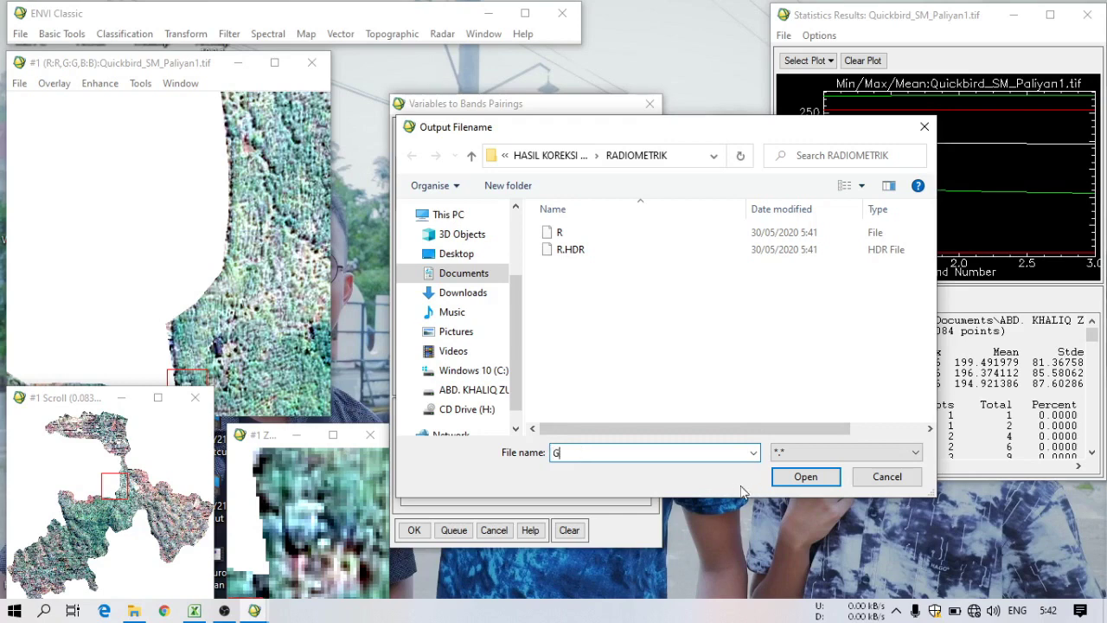
pyautogui.click(794, 475)
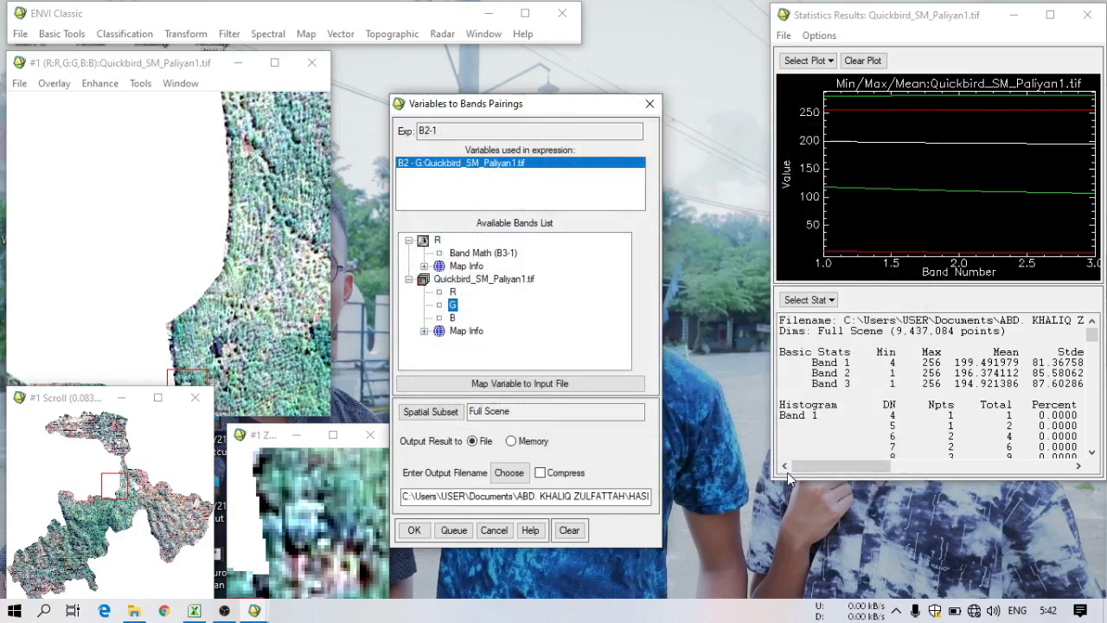
pyautogui.click(413, 531)
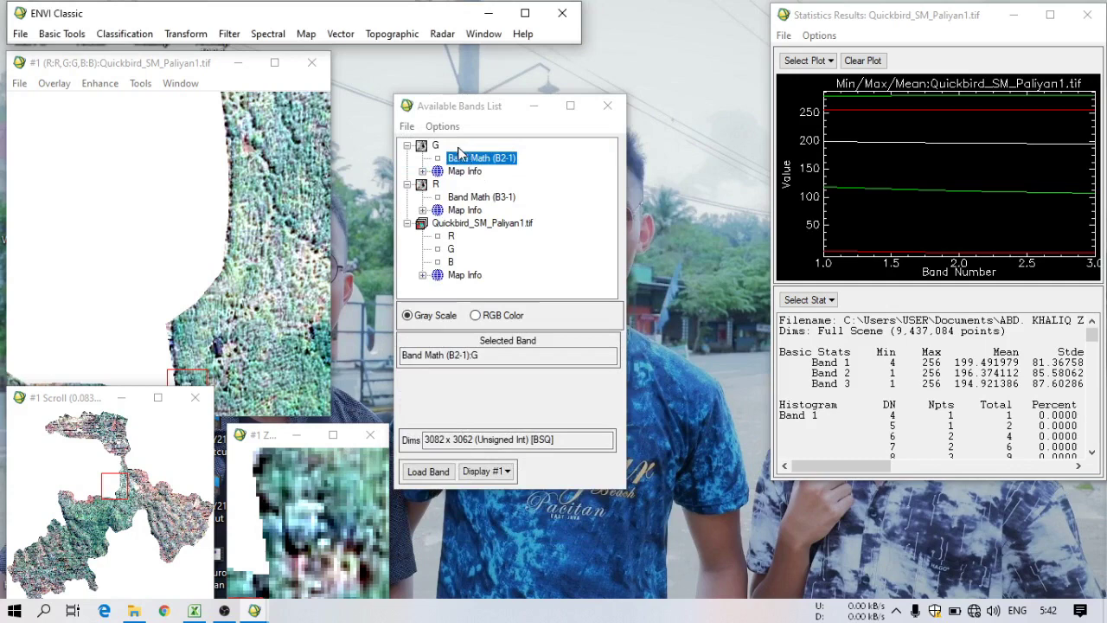
# - Run the Band Math expression B1-4 with B1 paired to the Quickbird B band, saving the result as B in the RADIOMETRIK folder
pyautogui.click(62, 33)
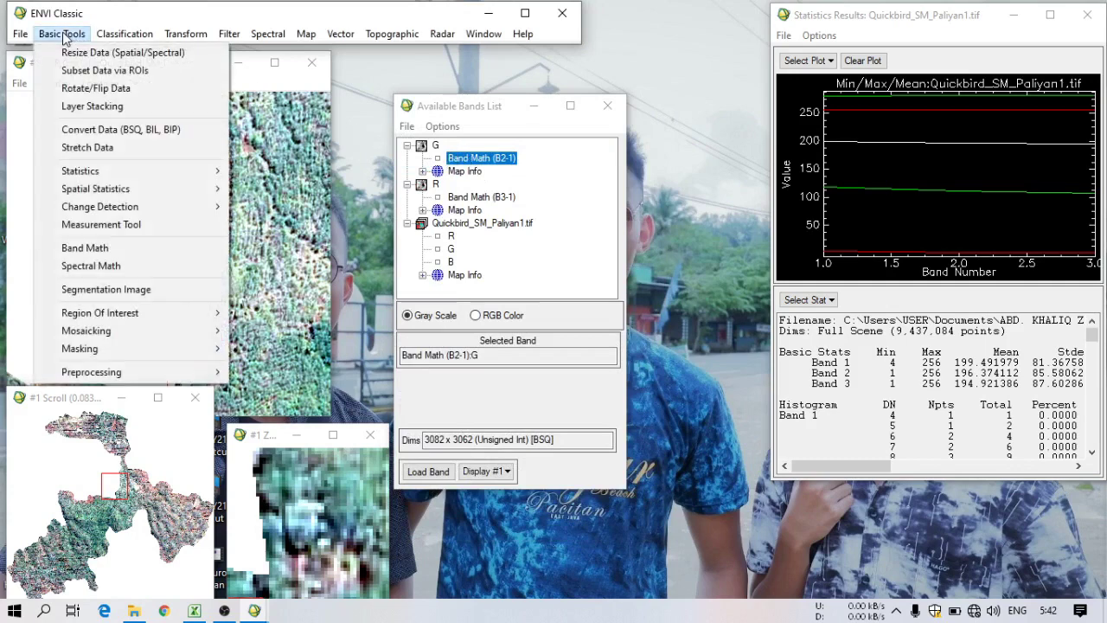
pyautogui.moveTo(96, 175)
pyautogui.click(98, 248)
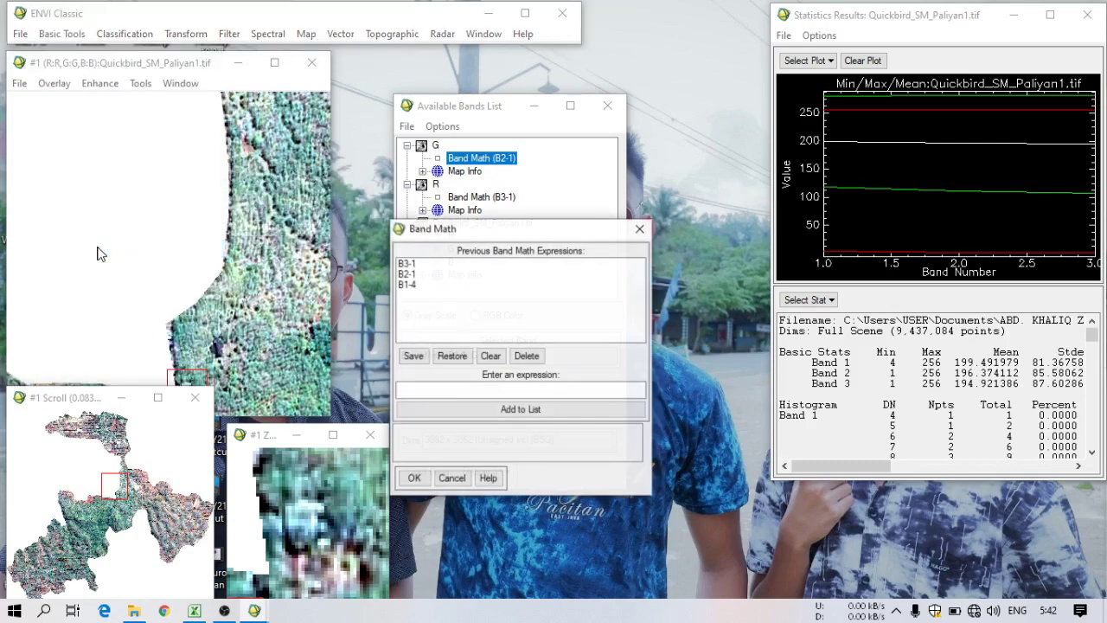
pyautogui.click(408, 285)
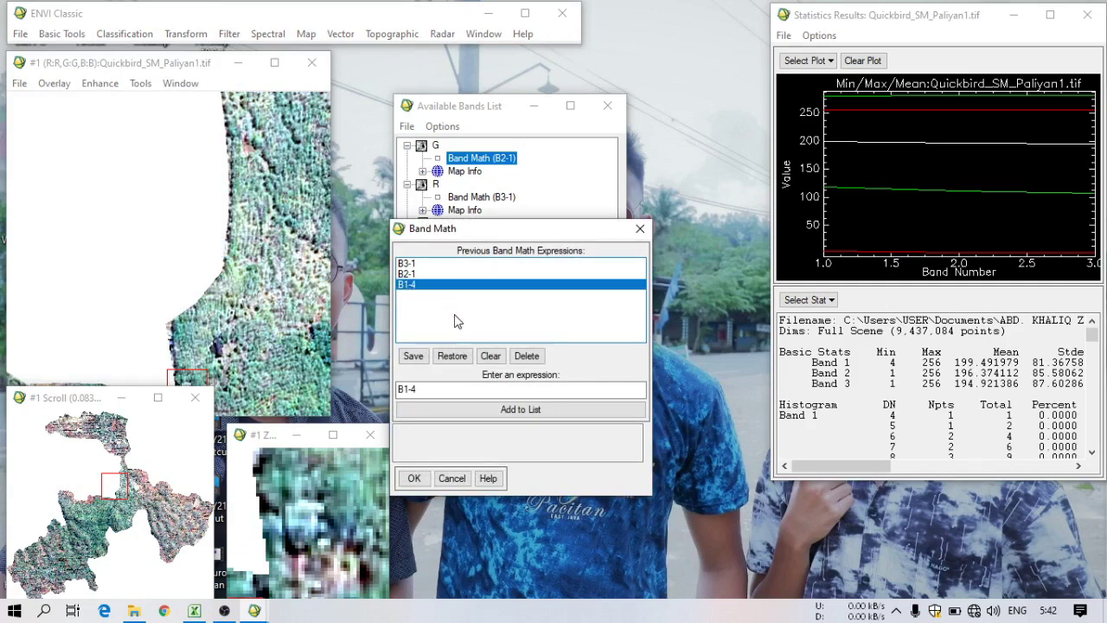
pyautogui.click(413, 478)
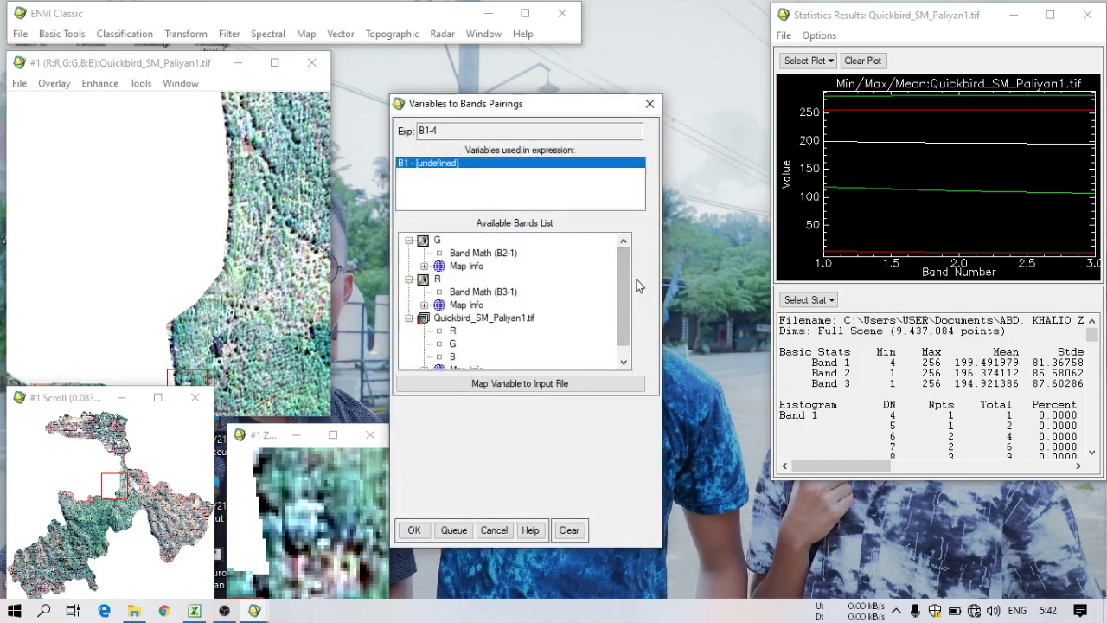
pyautogui.scroll(-1, 626, 283)
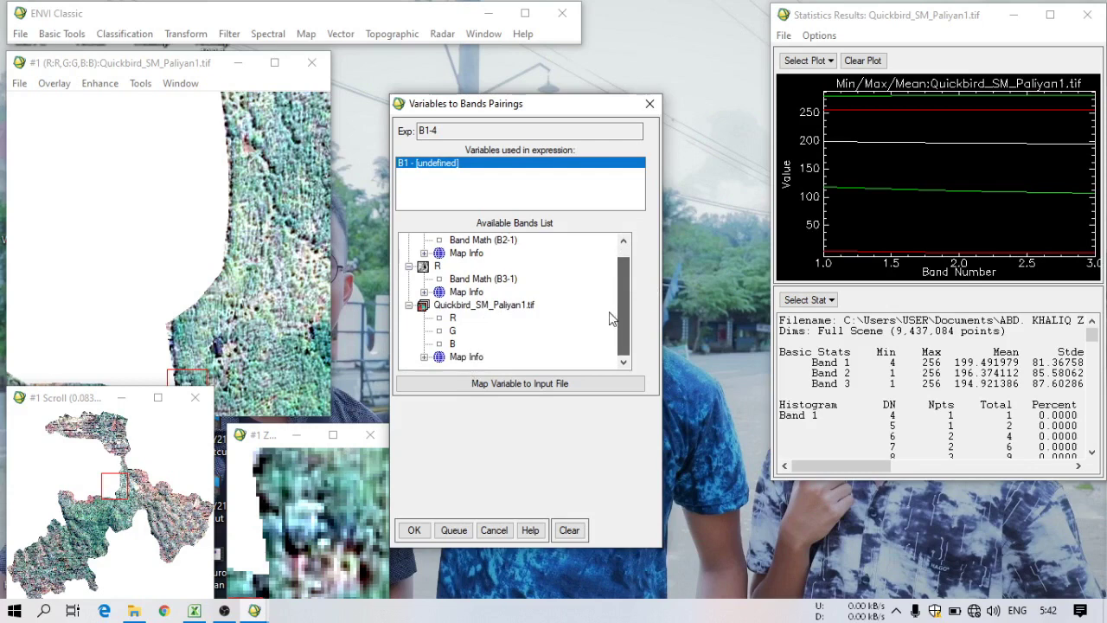
pyautogui.click(452, 344)
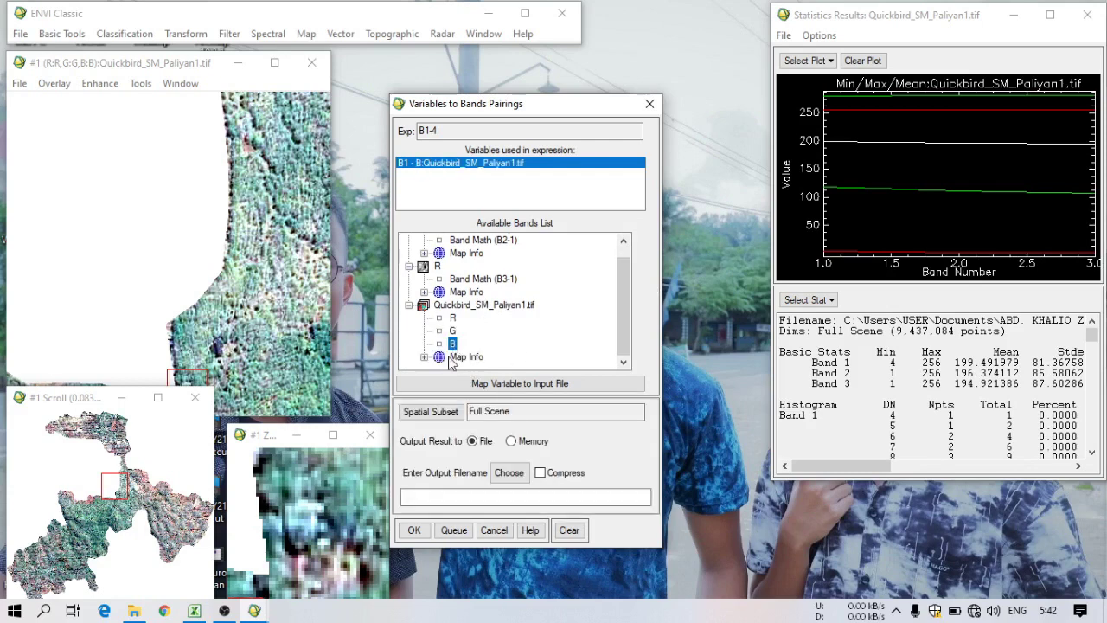
pyautogui.click(508, 473)
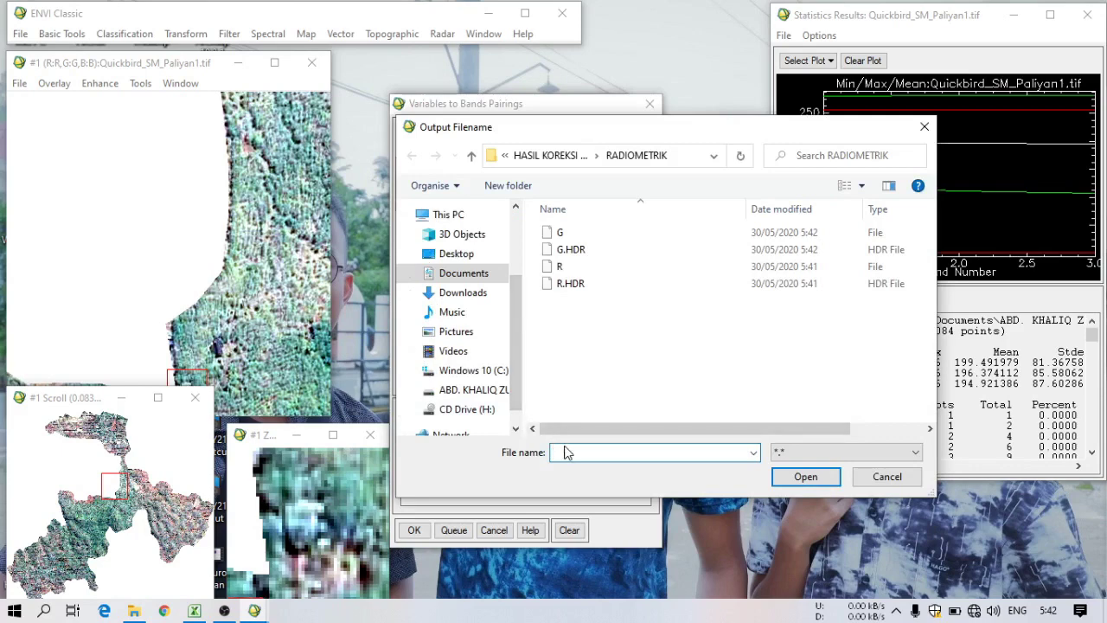
pyautogui.write('B')
pyautogui.click(811, 475)
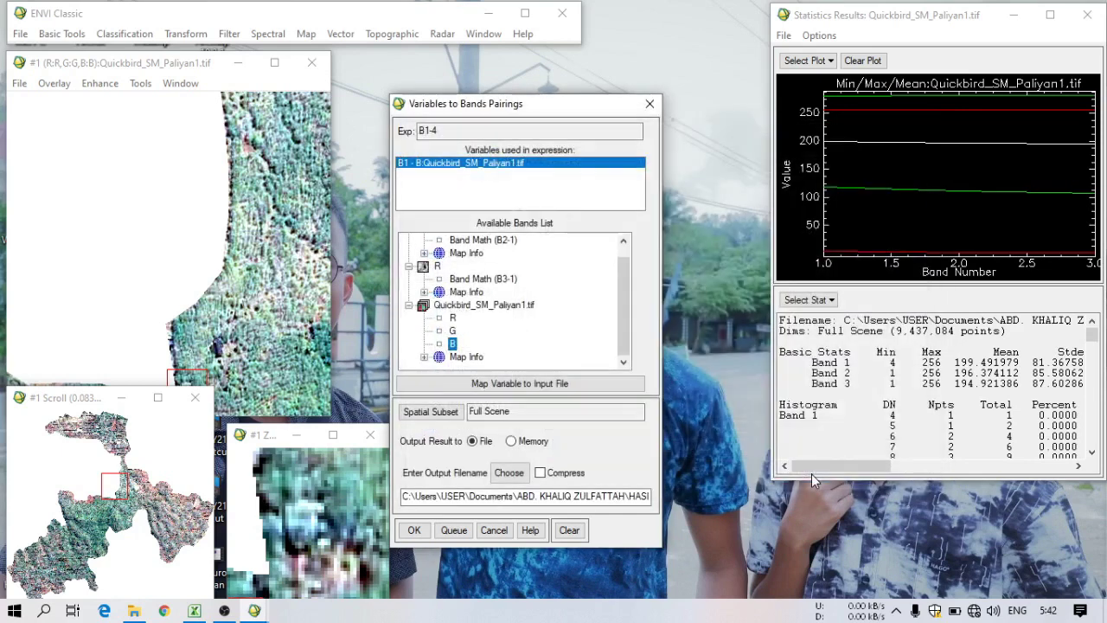
pyautogui.click(413, 531)
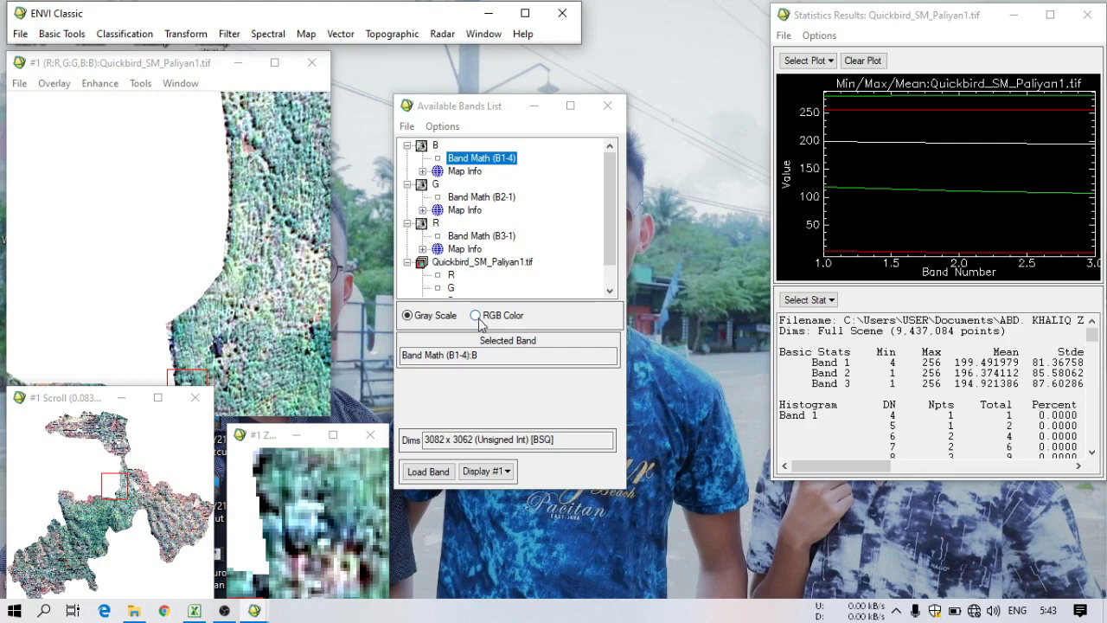
# - Set up an RGB composite with Band Math (B3-1) as red, (B2-1) as green and (B1-4) as blue
pyautogui.click(482, 320)
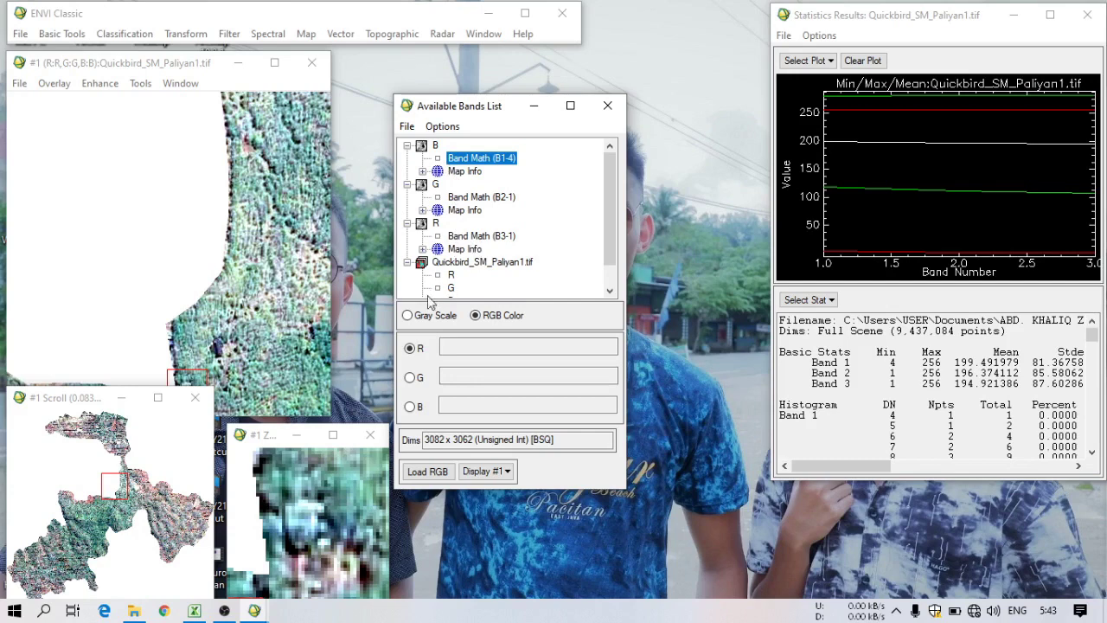
pyautogui.click(477, 238)
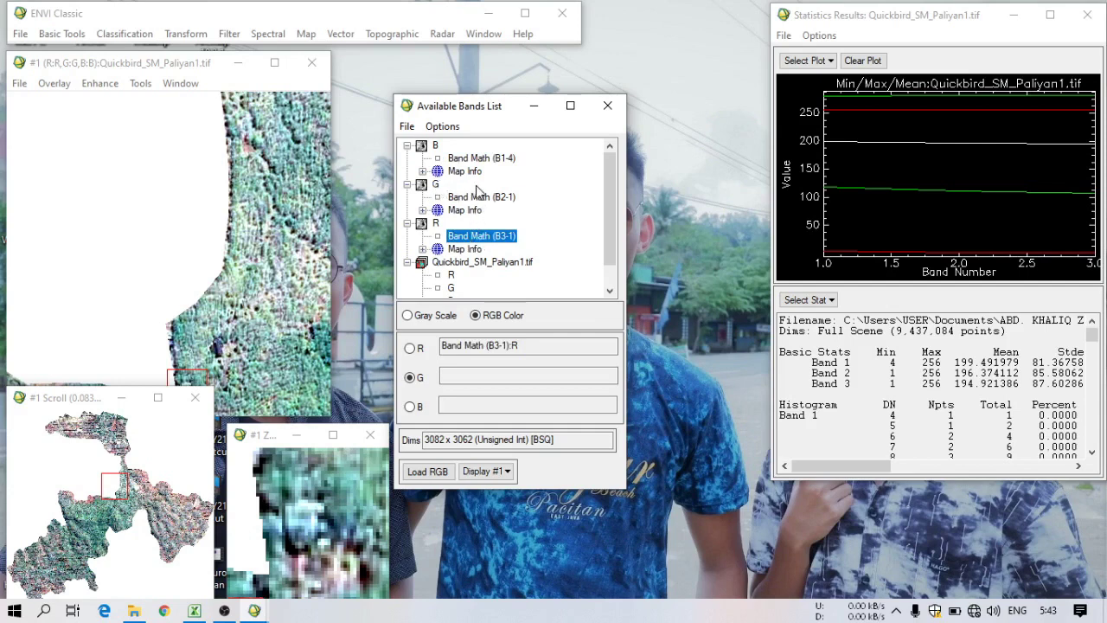
pyautogui.click(497, 200)
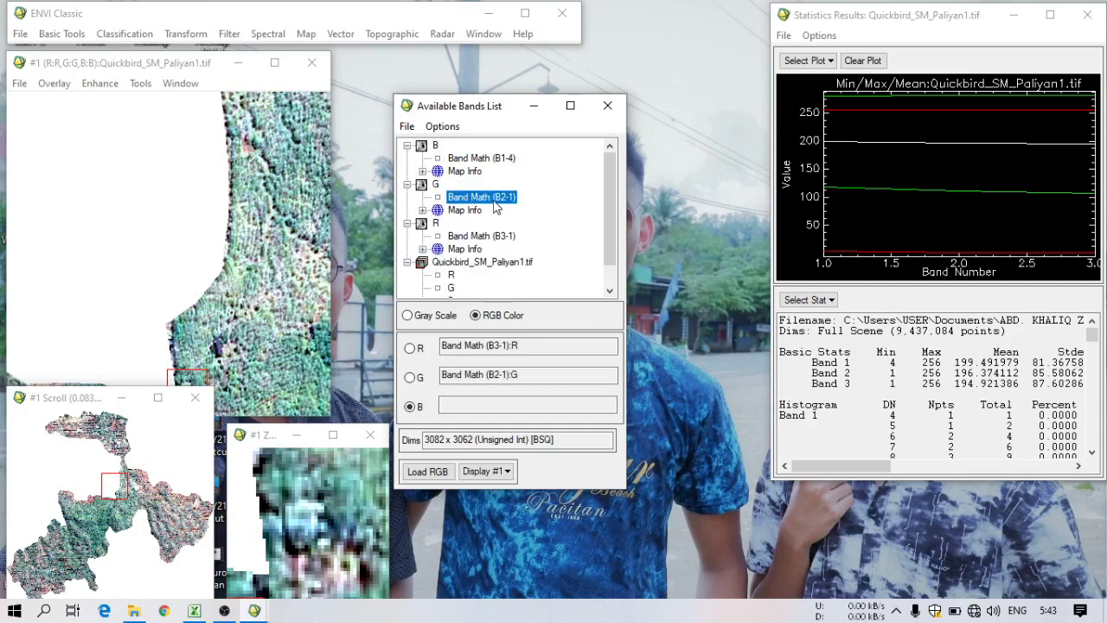
pyautogui.click(489, 157)
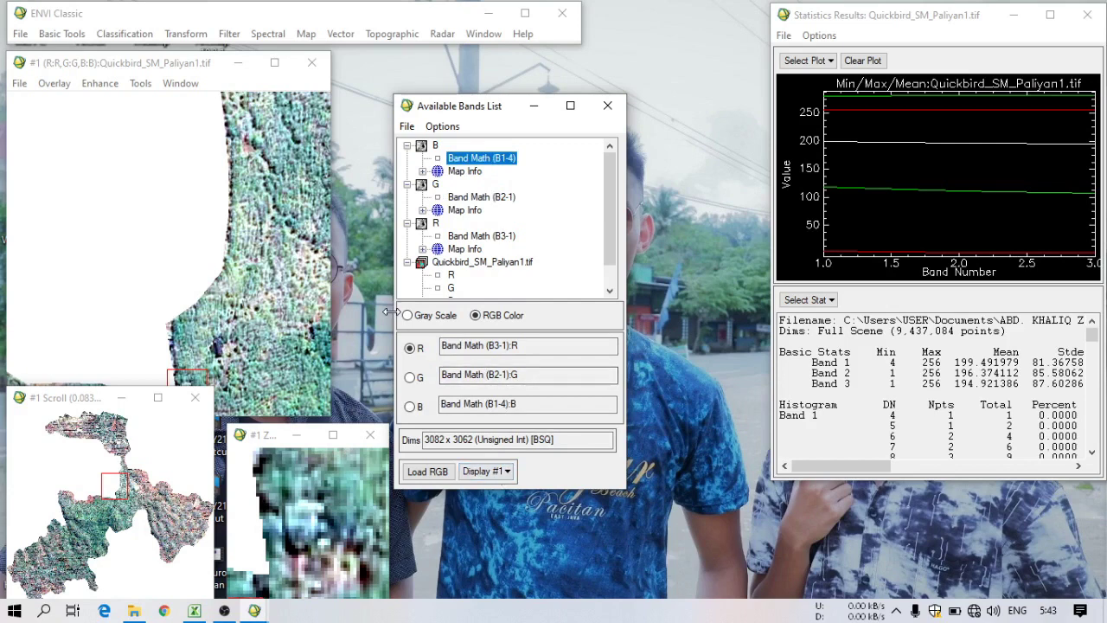
# - Load the corrected RGB composite into a new display, placed clear of the bands list, and centre its view on the imaged area
pyautogui.click(491, 477)
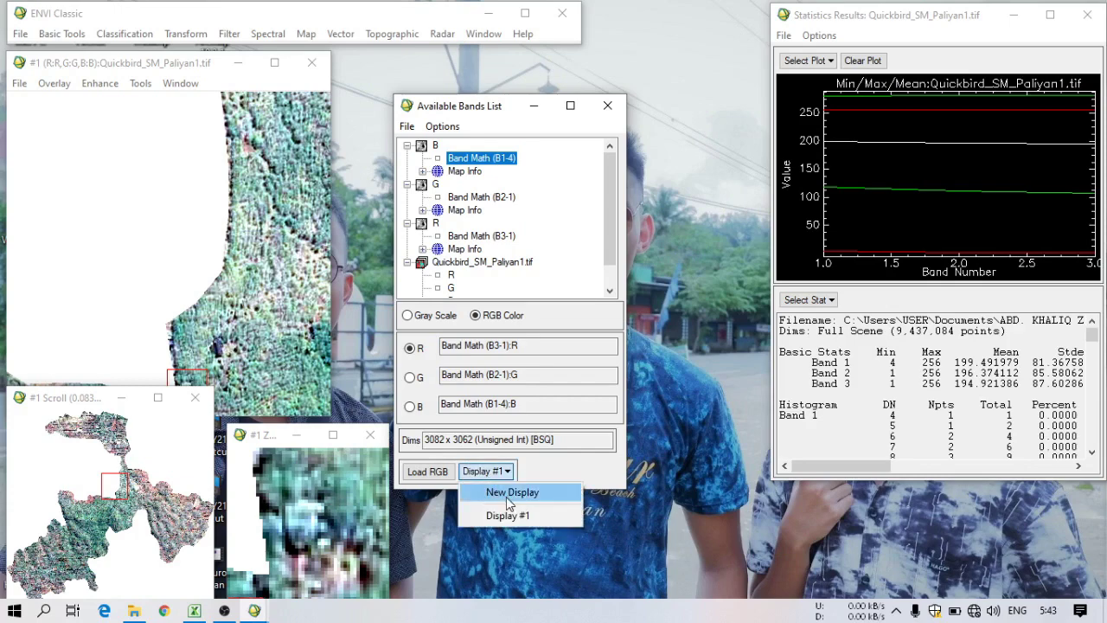
pyautogui.click(508, 496)
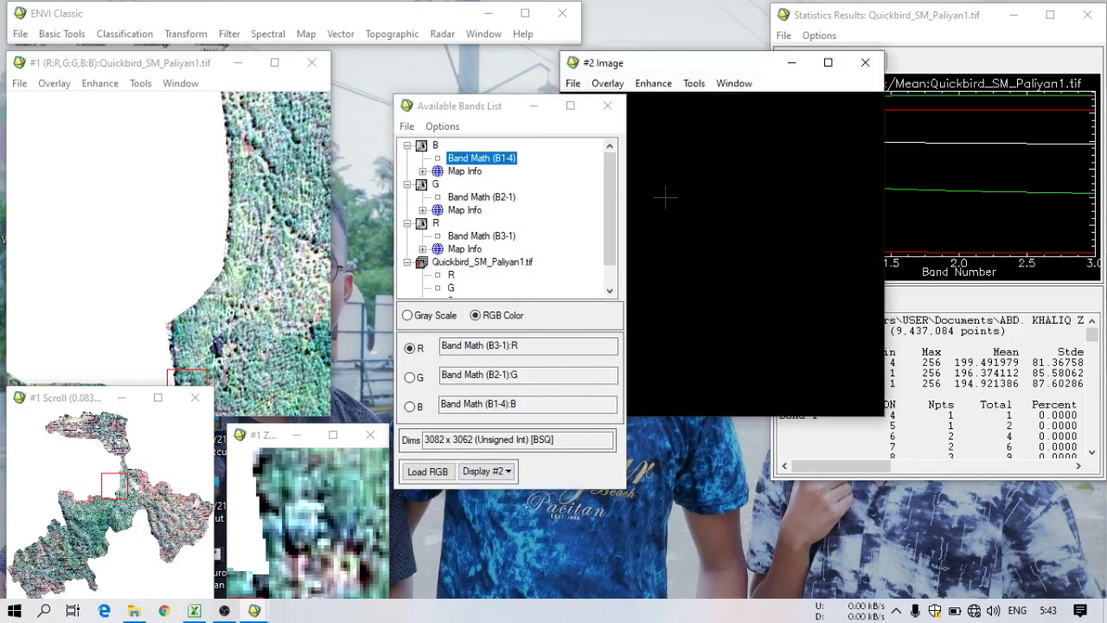
pyautogui.moveTo(692, 66); pyautogui.dragTo(781, 37)
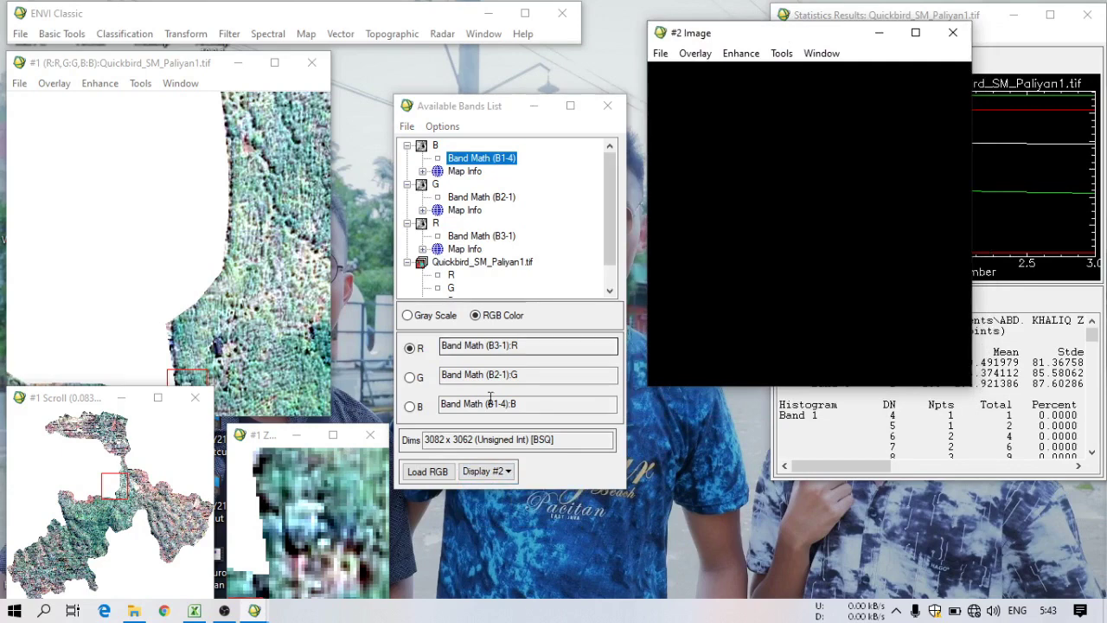
pyautogui.click(435, 480)
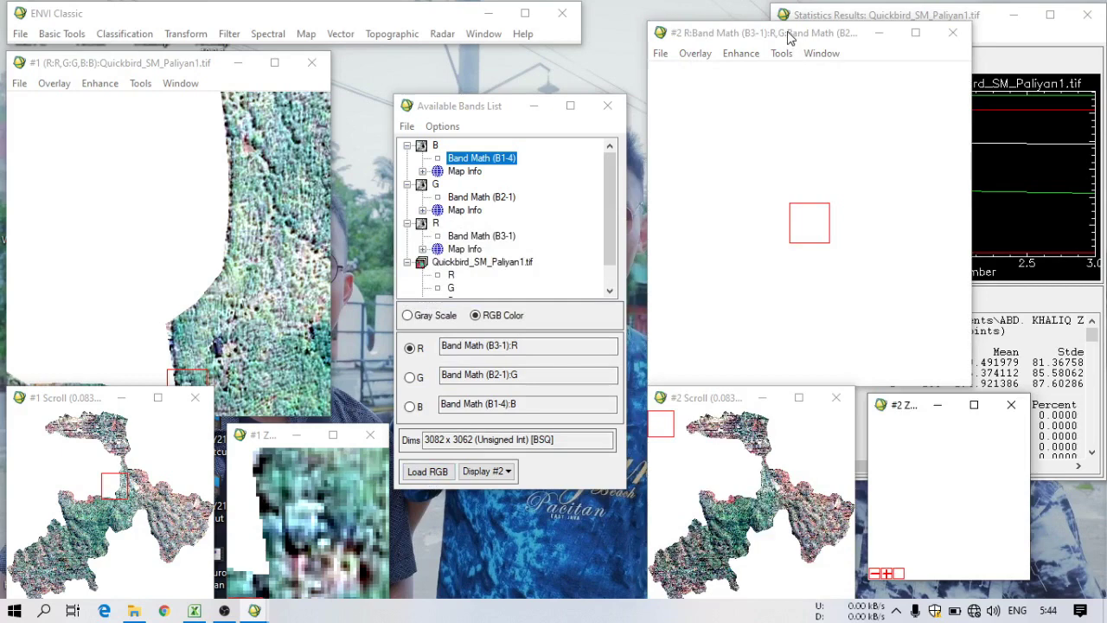
pyautogui.moveTo(789, 39); pyautogui.dragTo(778, 7)
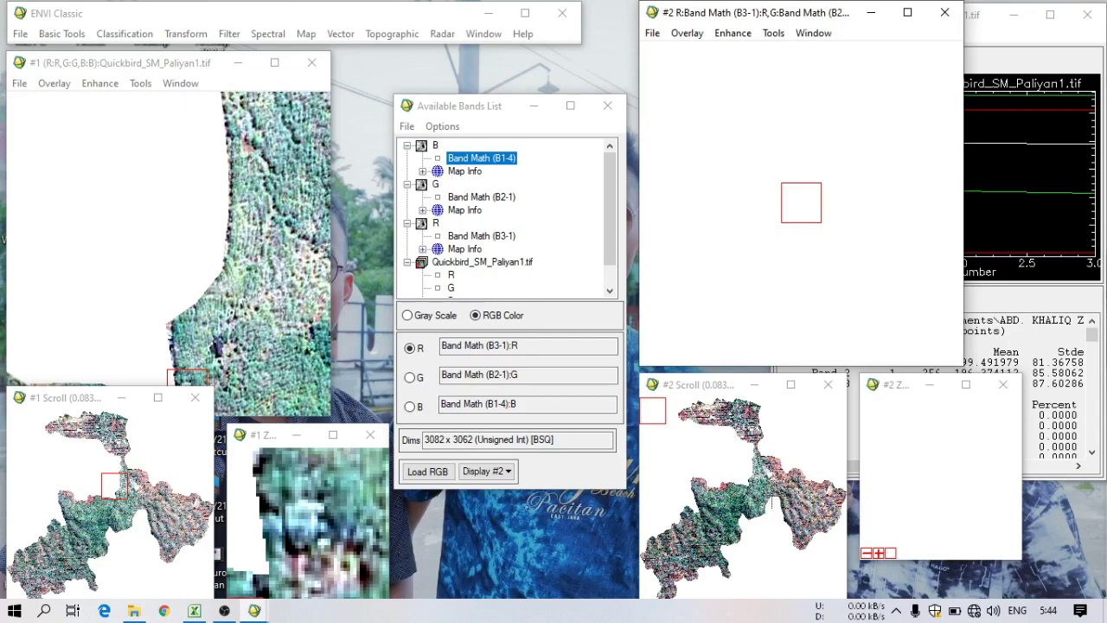
pyautogui.click(770, 483)
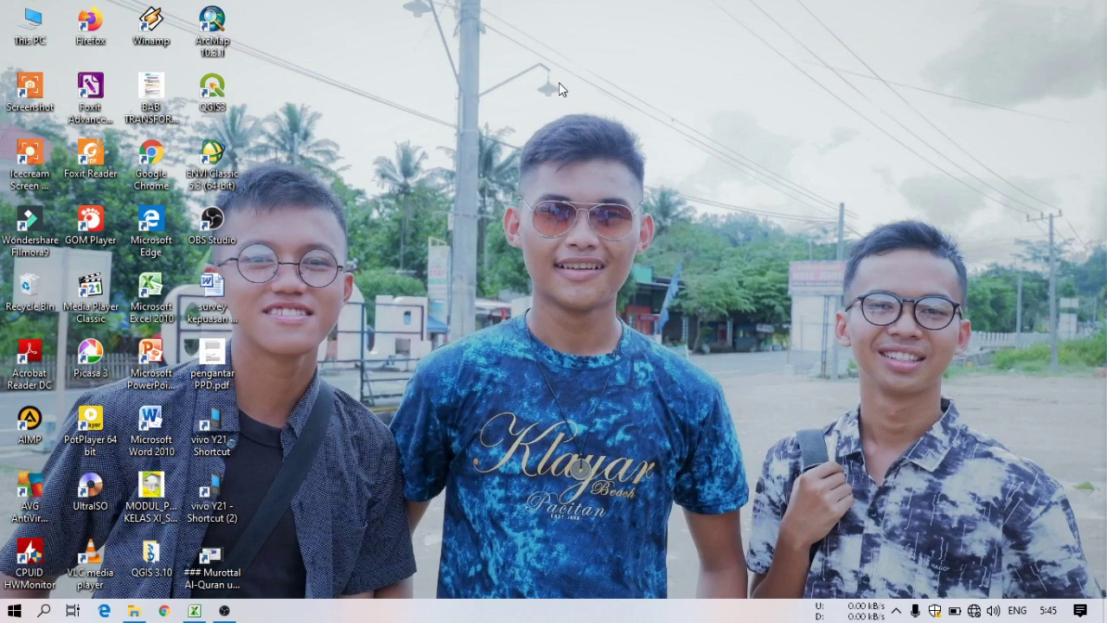
# - Launch ENVI Classic and open Quickbird_SM_Paliyan1.tif from DATA SIG > Koreksi Geometrik dan radiometrik > QiuckBir
pyautogui.doubleClick(215, 163)
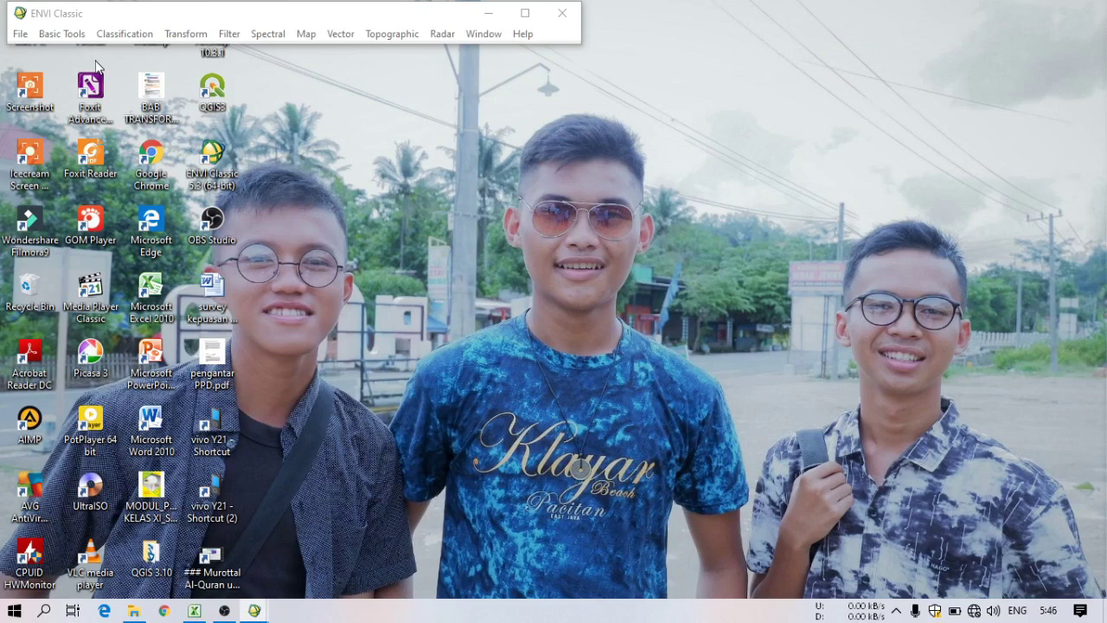
pyautogui.click(21, 34)
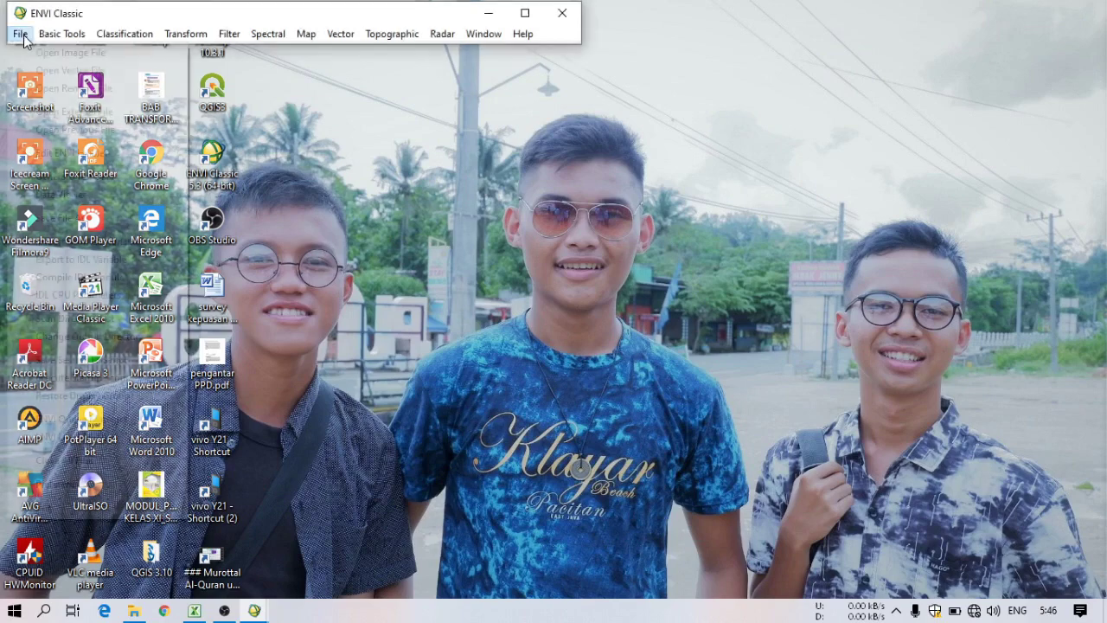
pyautogui.click(49, 54)
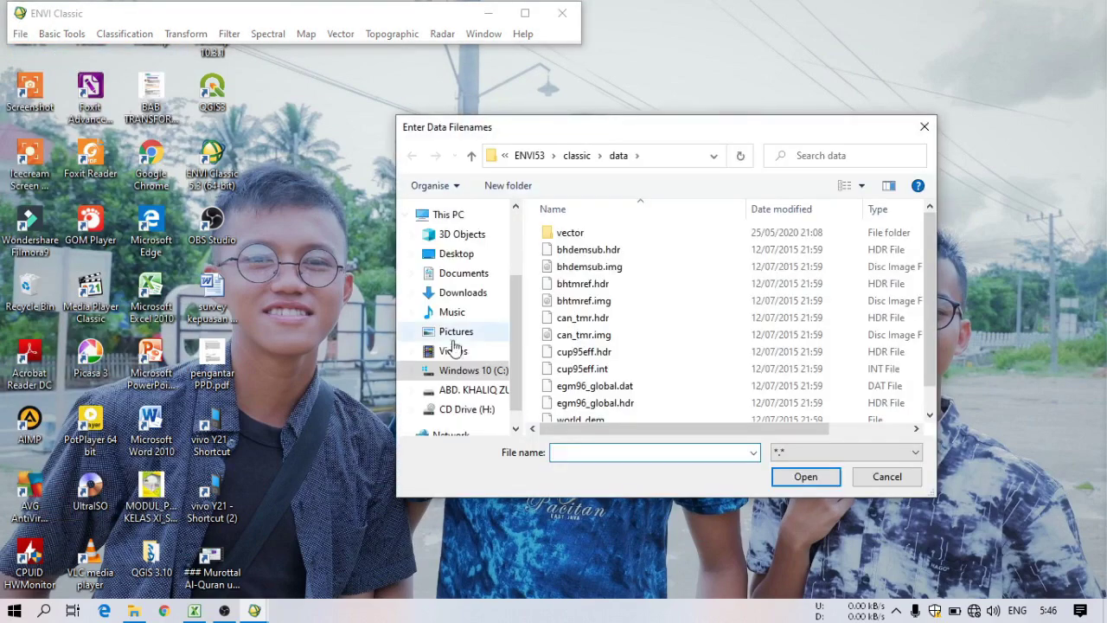
pyautogui.scroll(3, 516, 364)
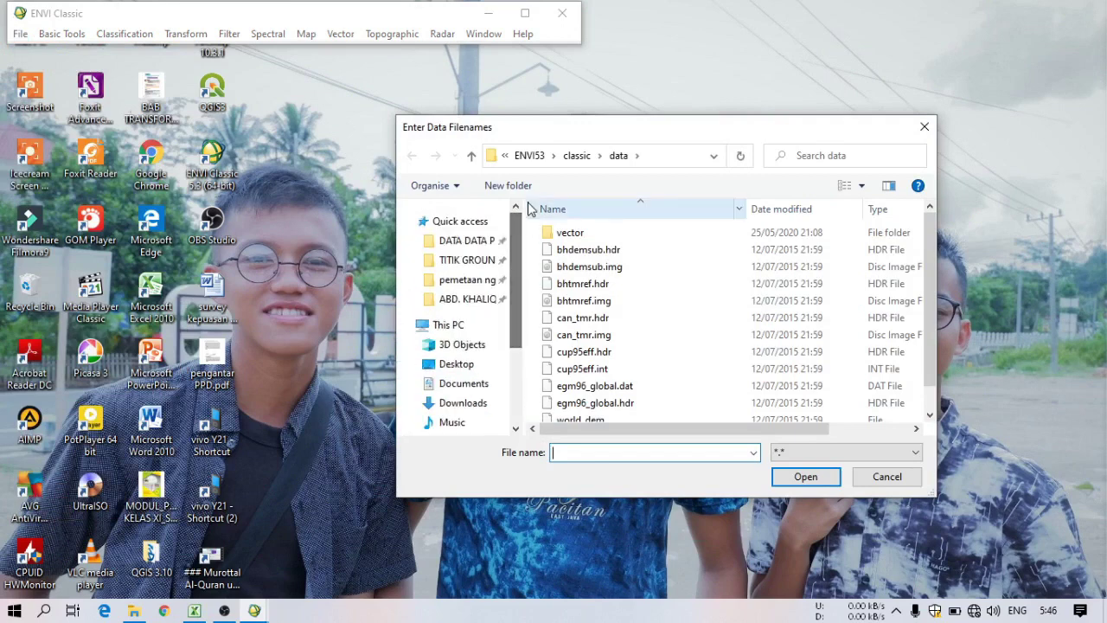
pyautogui.click(466, 300)
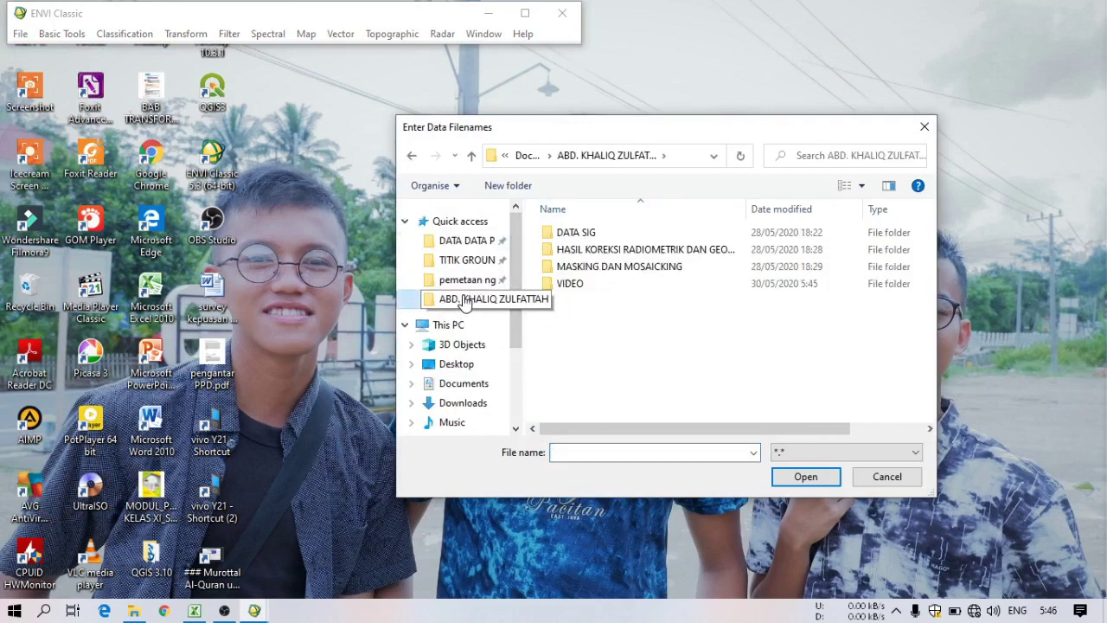
pyautogui.doubleClick(571, 237)
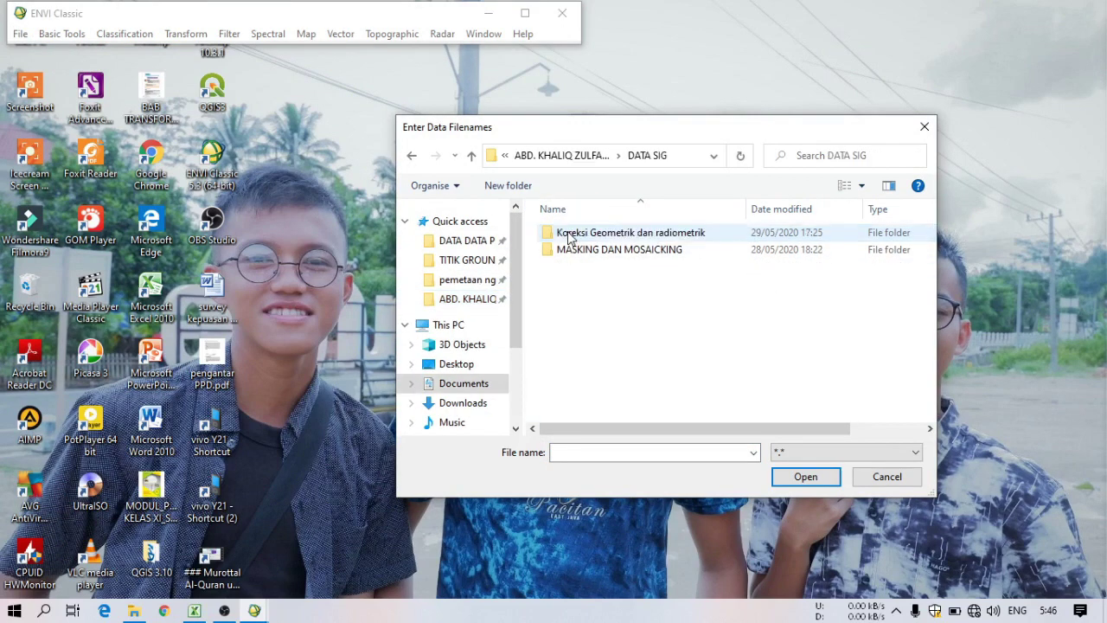
pyautogui.doubleClick(583, 236)
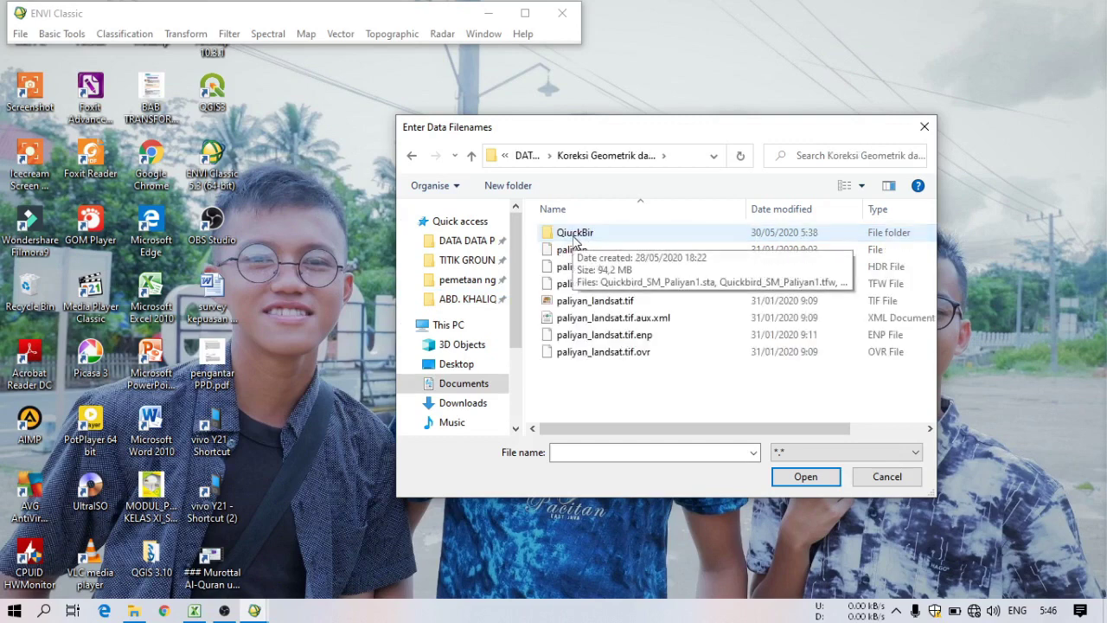
pyautogui.click(573, 242)
pyautogui.doubleClick(573, 239)
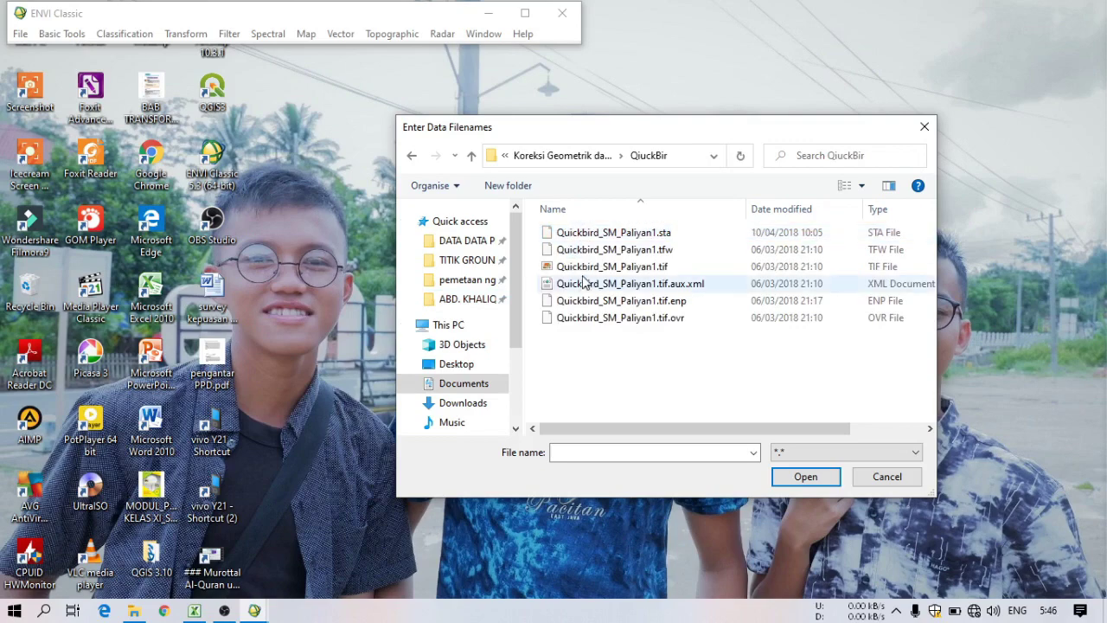
pyautogui.click(584, 268)
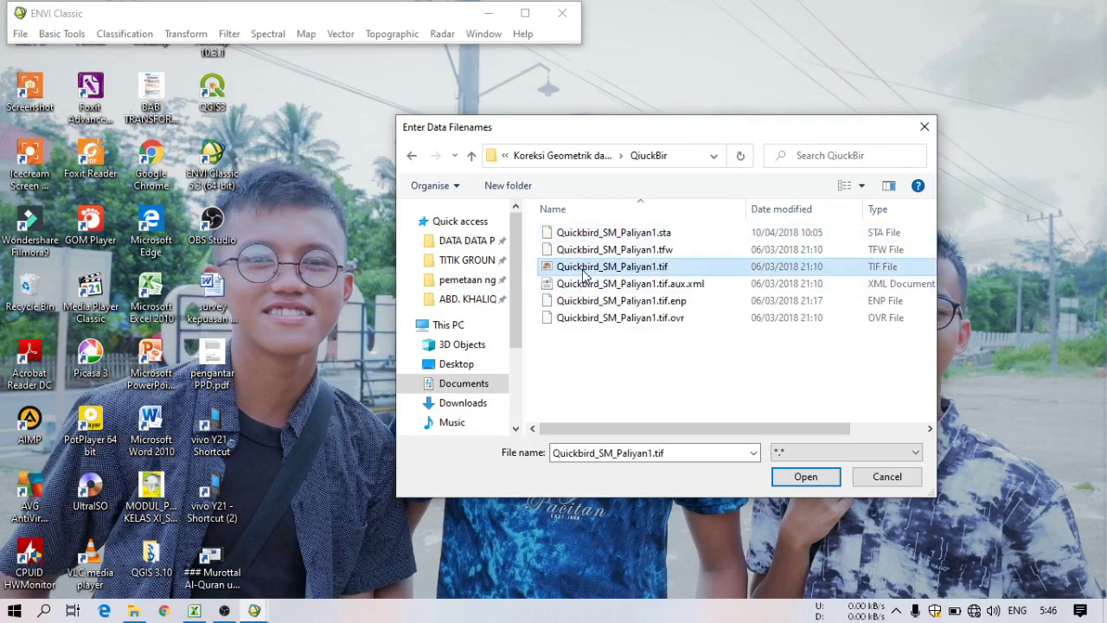
pyautogui.click(806, 481)
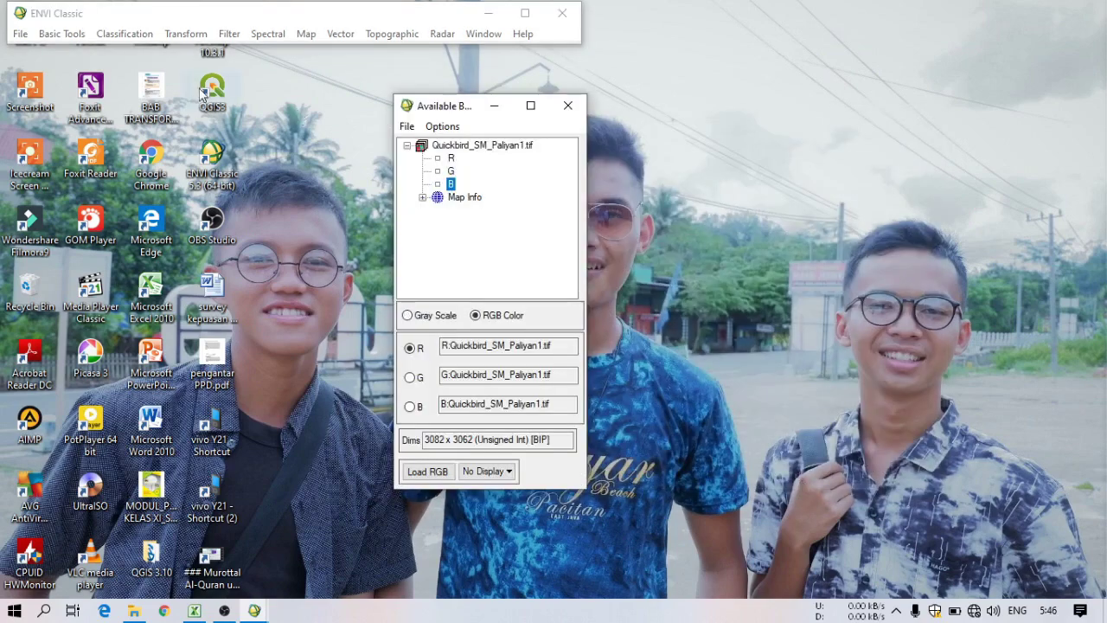
# - Open the image file paliyan_landsat.tif from the Koreksi Geometrik dan radiometrik folder
pyautogui.click(20, 34)
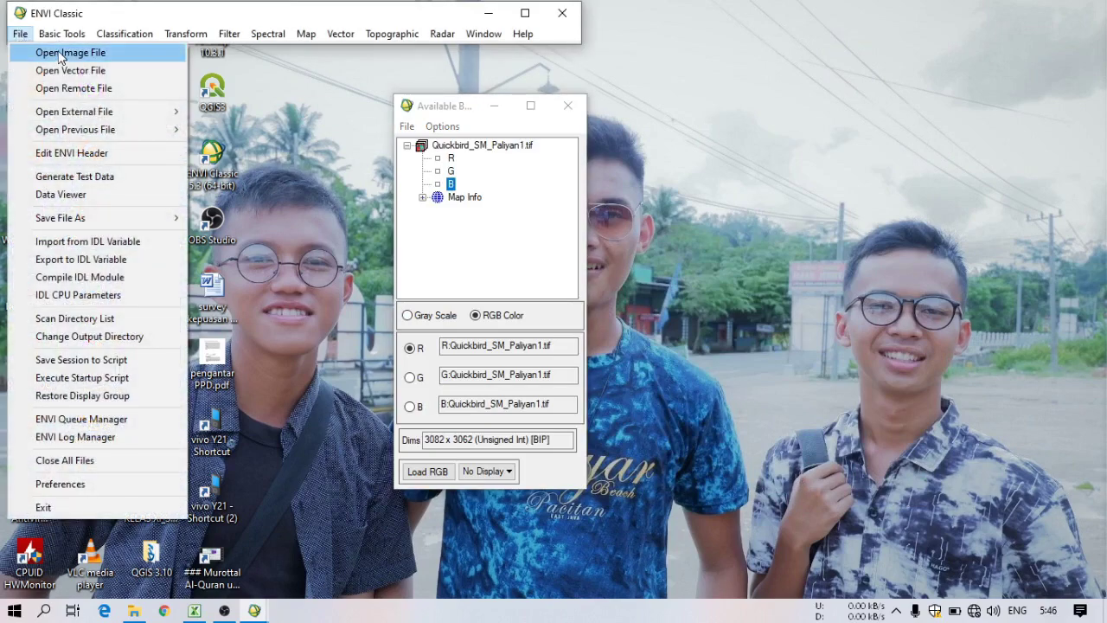
pyautogui.click(60, 53)
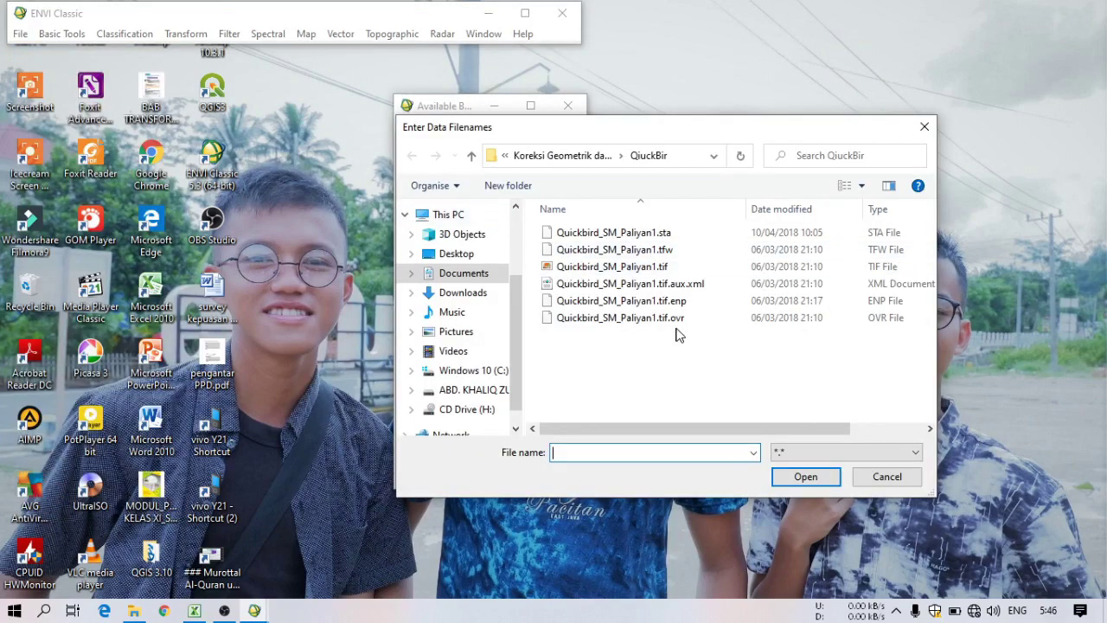
pyautogui.click(562, 156)
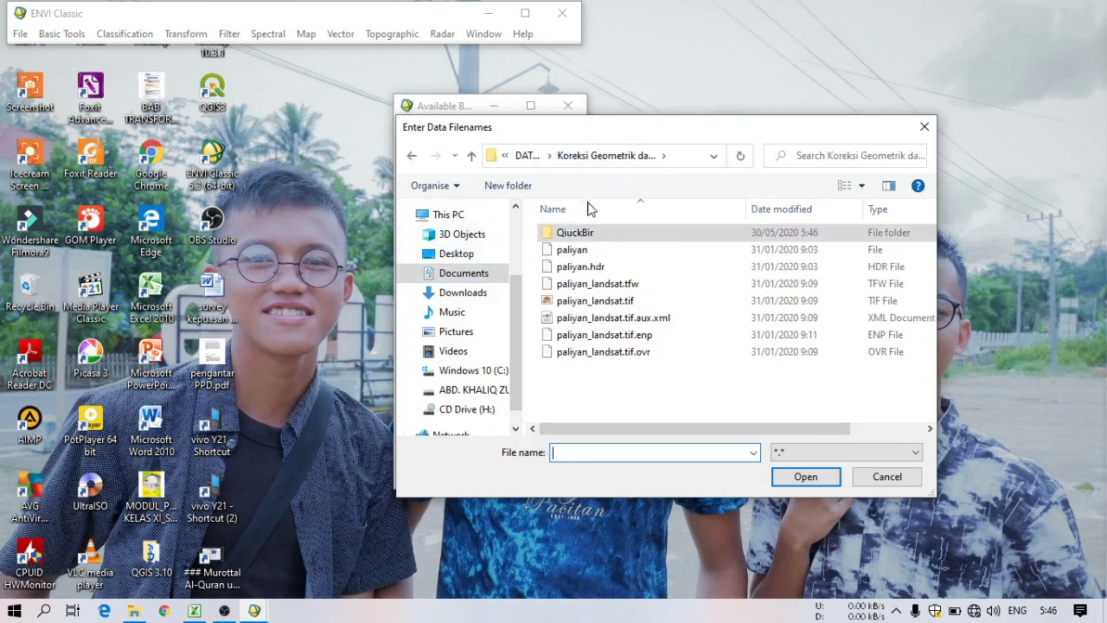
pyautogui.click(592, 305)
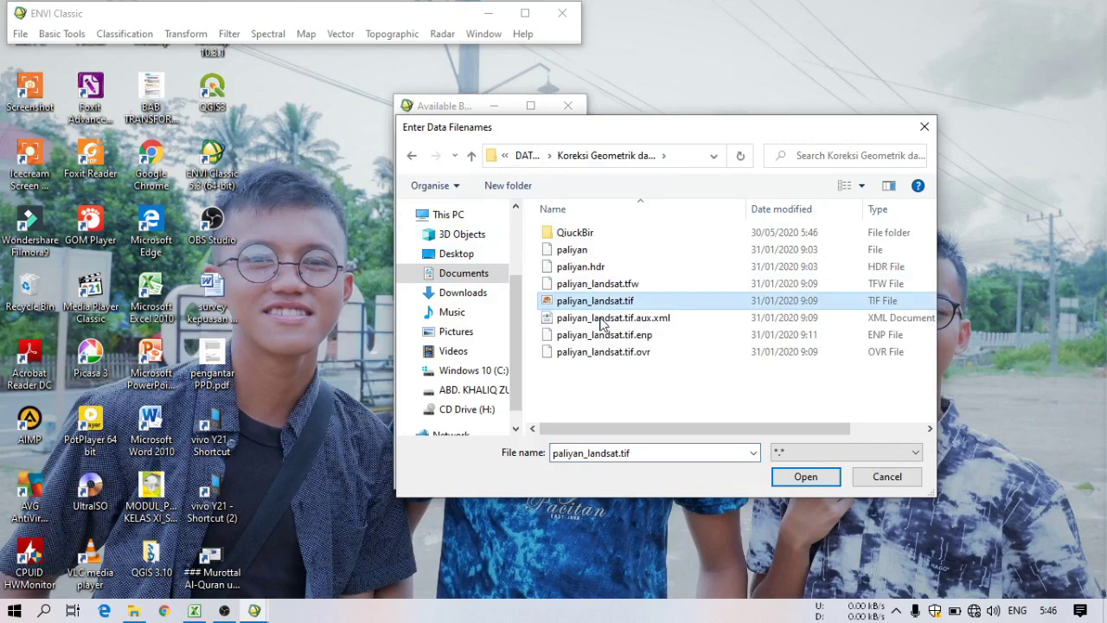
pyautogui.click(796, 478)
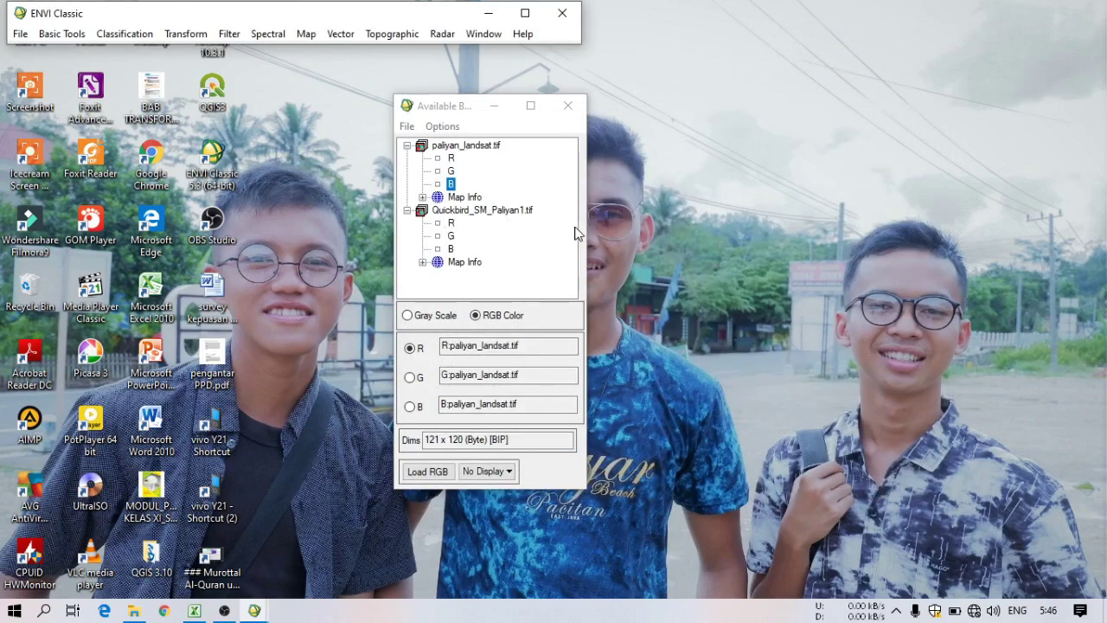
# - Load the R, G and B bands of paliyan_landsat.tif as an RGB composite and place its display clear of the widened bands list
pyautogui.moveTo(587, 229); pyautogui.dragTo(640, 237)
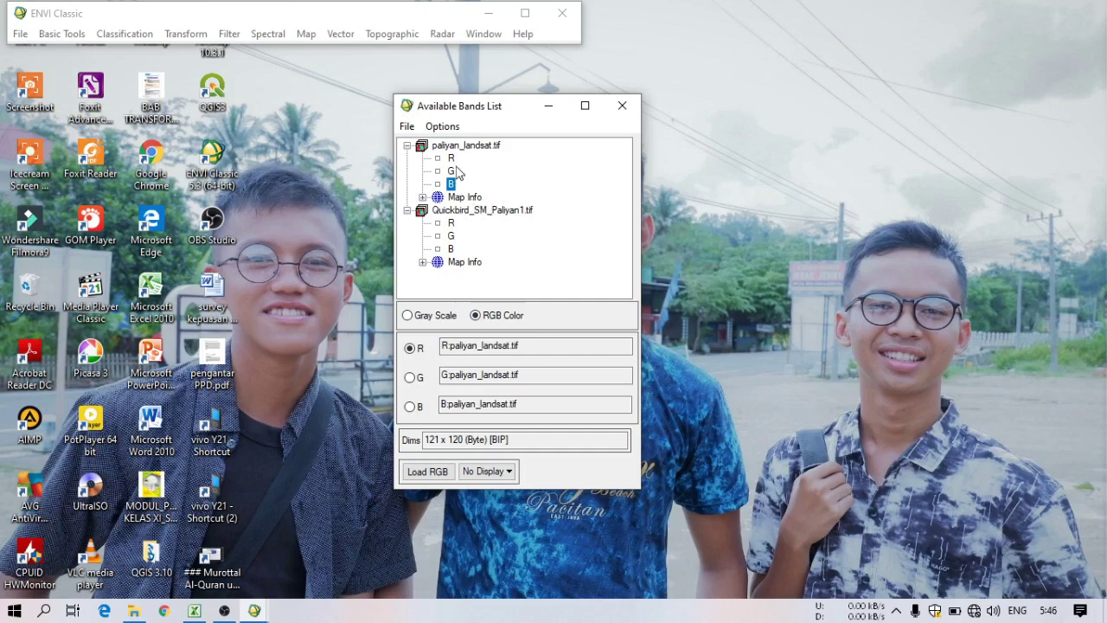
pyautogui.click(453, 147)
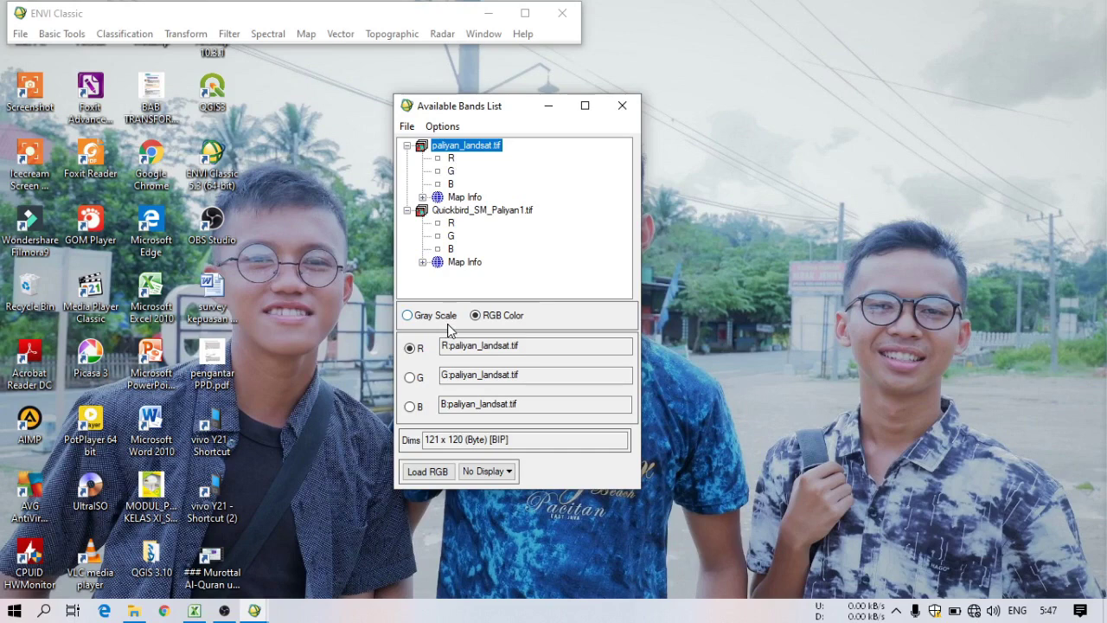
pyautogui.click(450, 158)
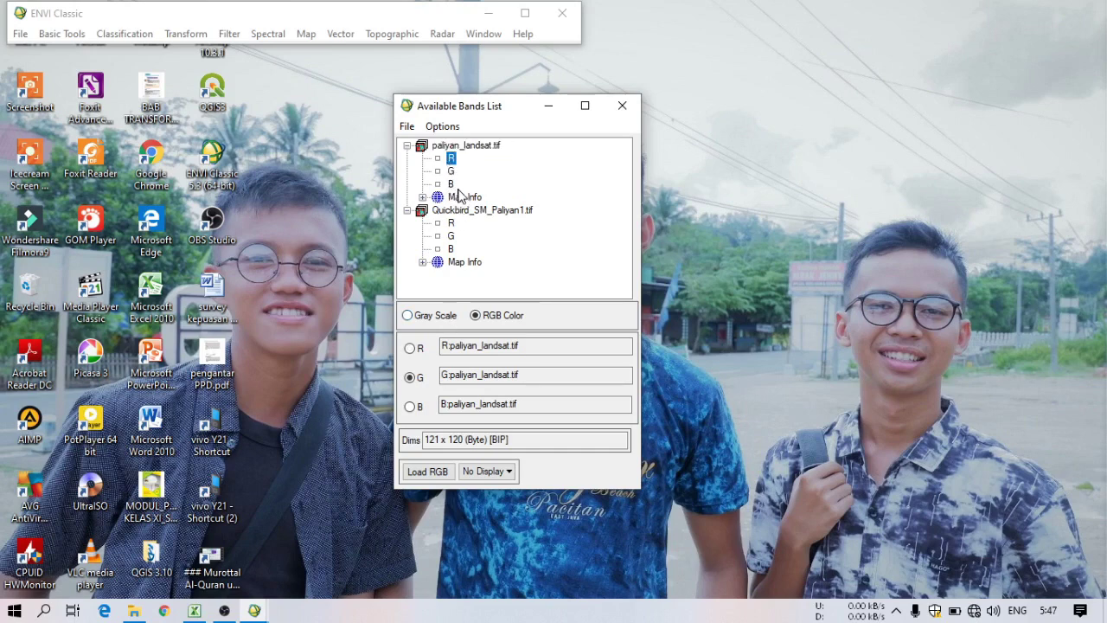
pyautogui.click(451, 174)
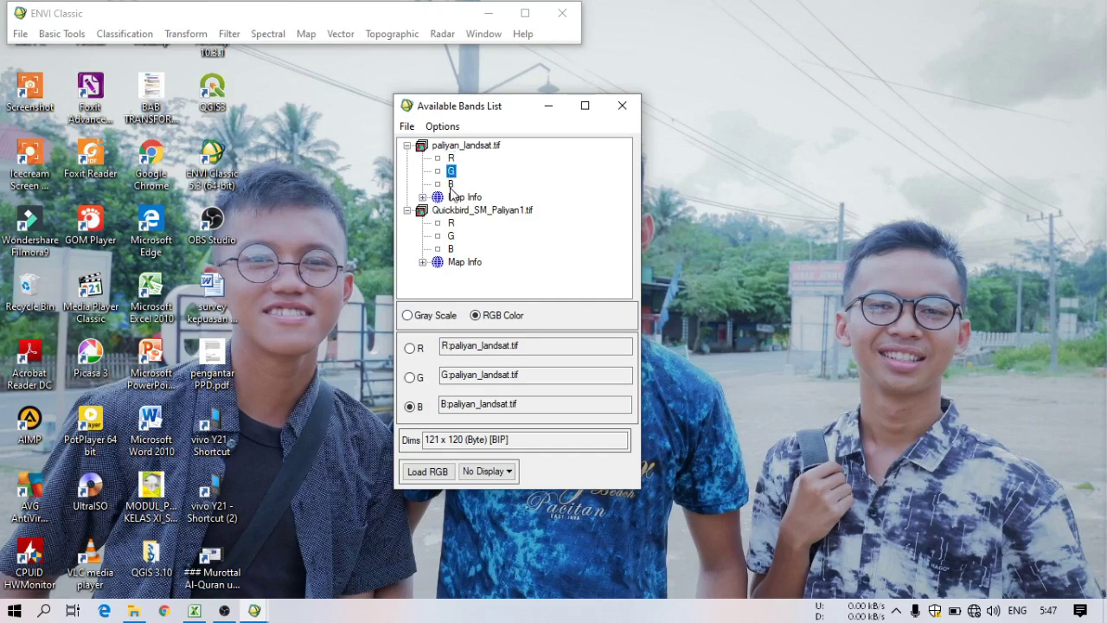
pyautogui.click(451, 184)
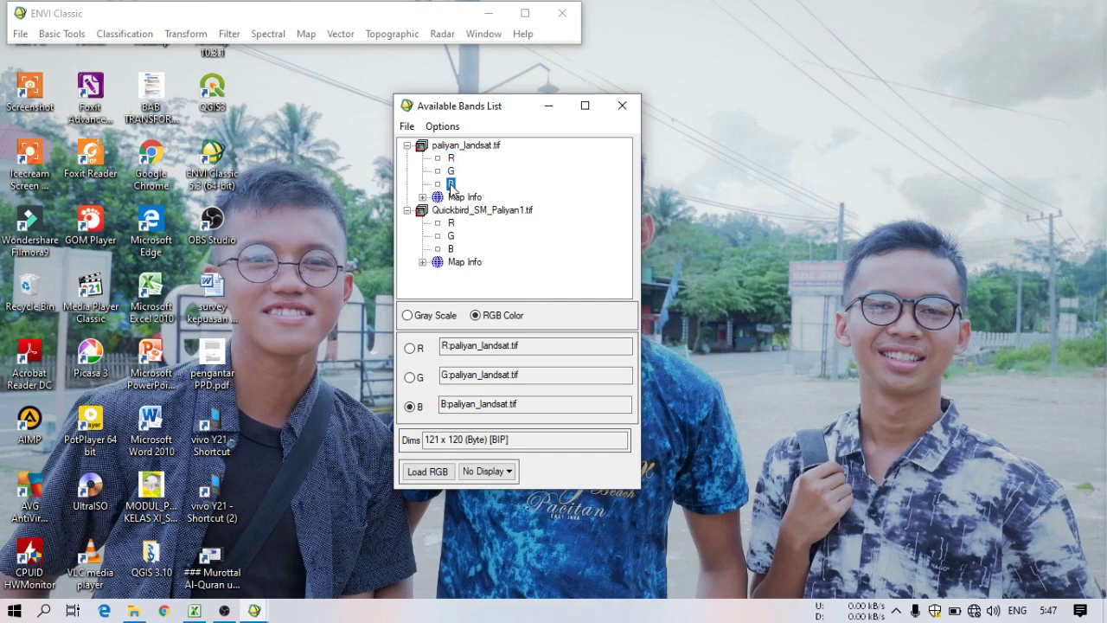
pyautogui.click(429, 477)
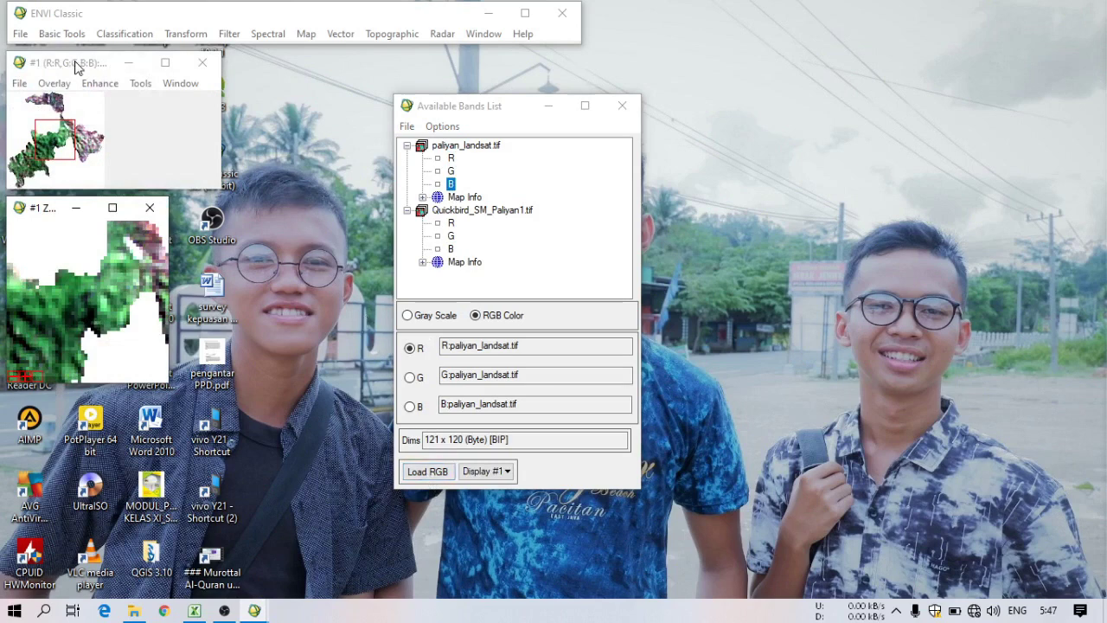
pyautogui.moveTo(78, 65); pyautogui.dragTo(817, 80)
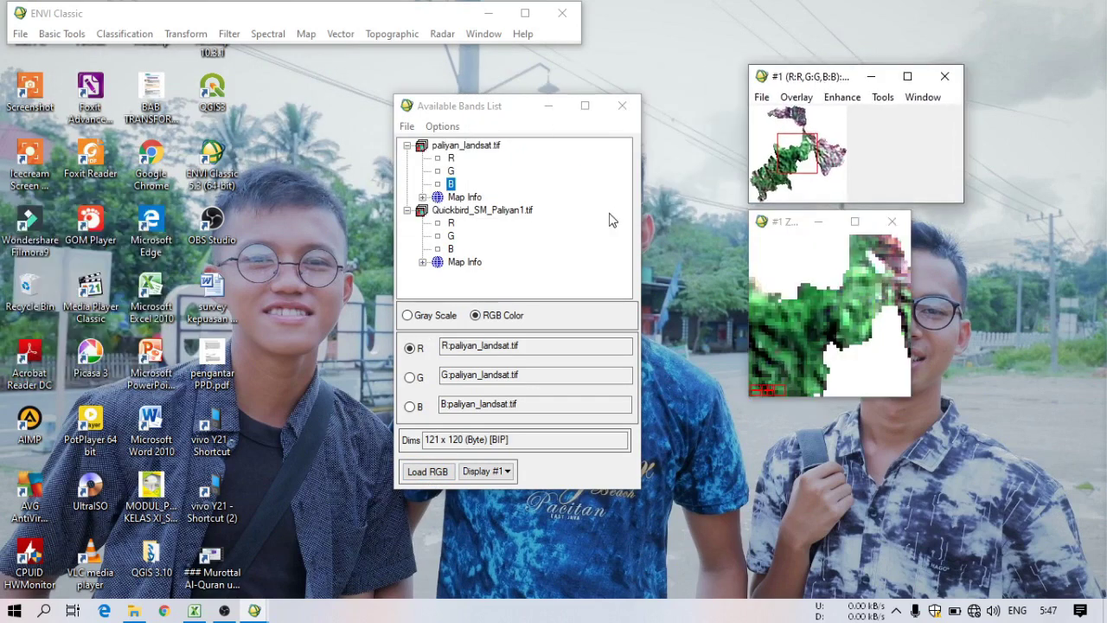
# - Load the R, G and B bands of Quickbird_SM_Paliyan1.tif as an RGB composite into a new display beside the bands list
pyautogui.click(482, 212)
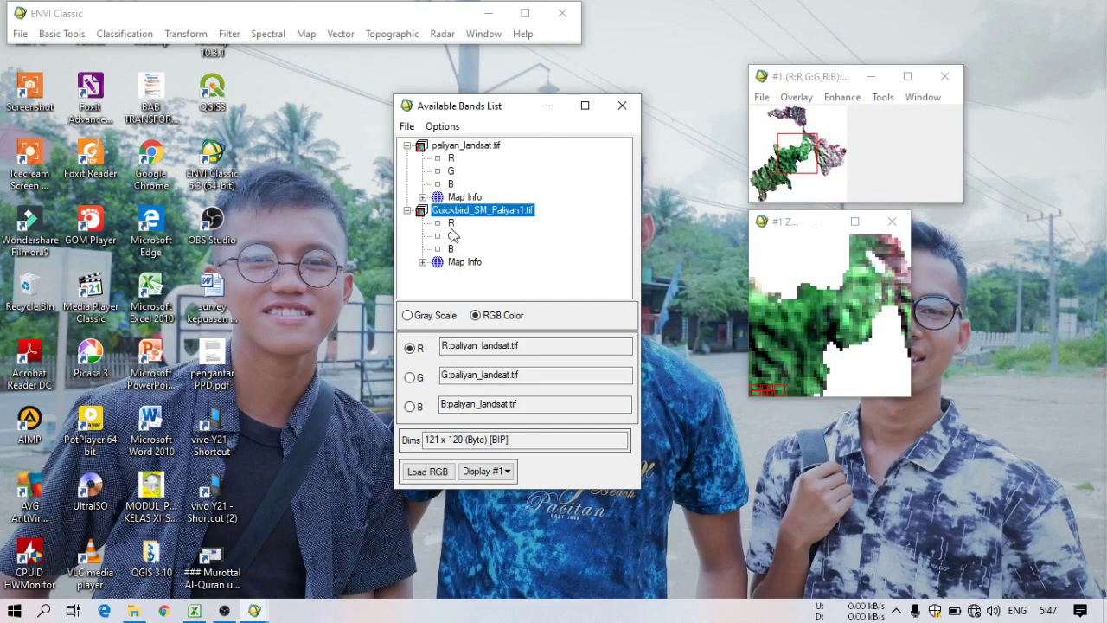
pyautogui.click(450, 223)
pyautogui.click(452, 236)
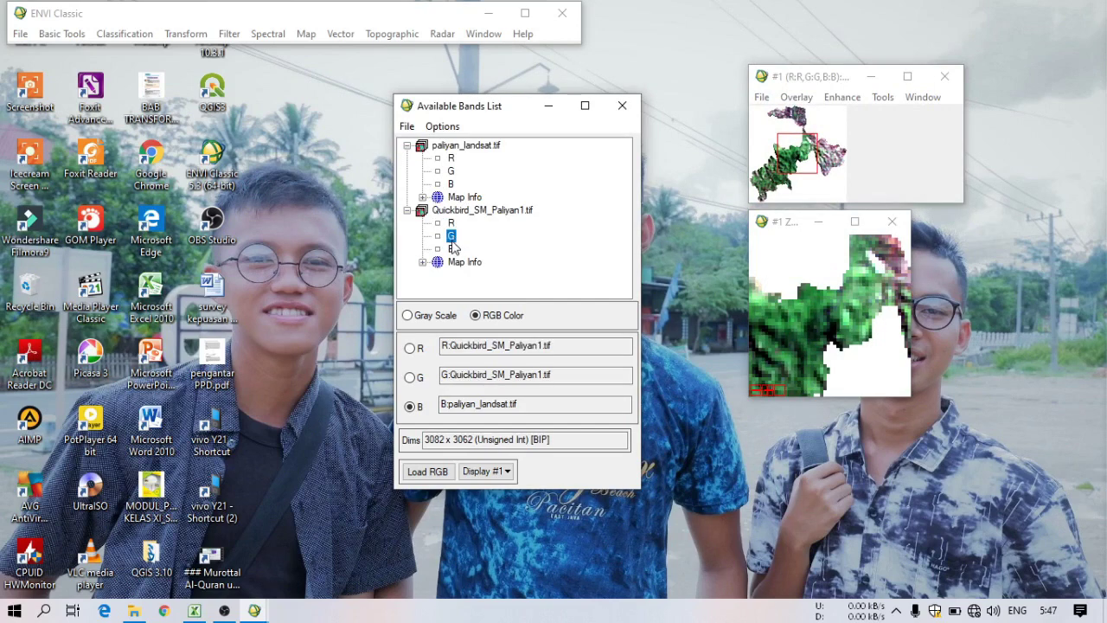
pyautogui.click(451, 249)
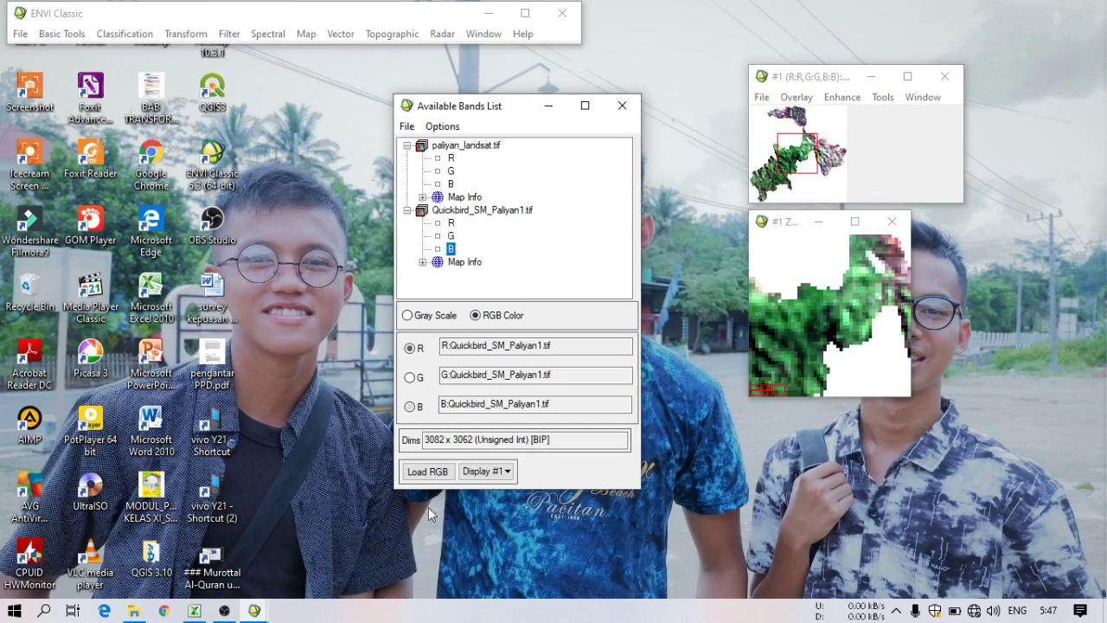
pyautogui.click(498, 478)
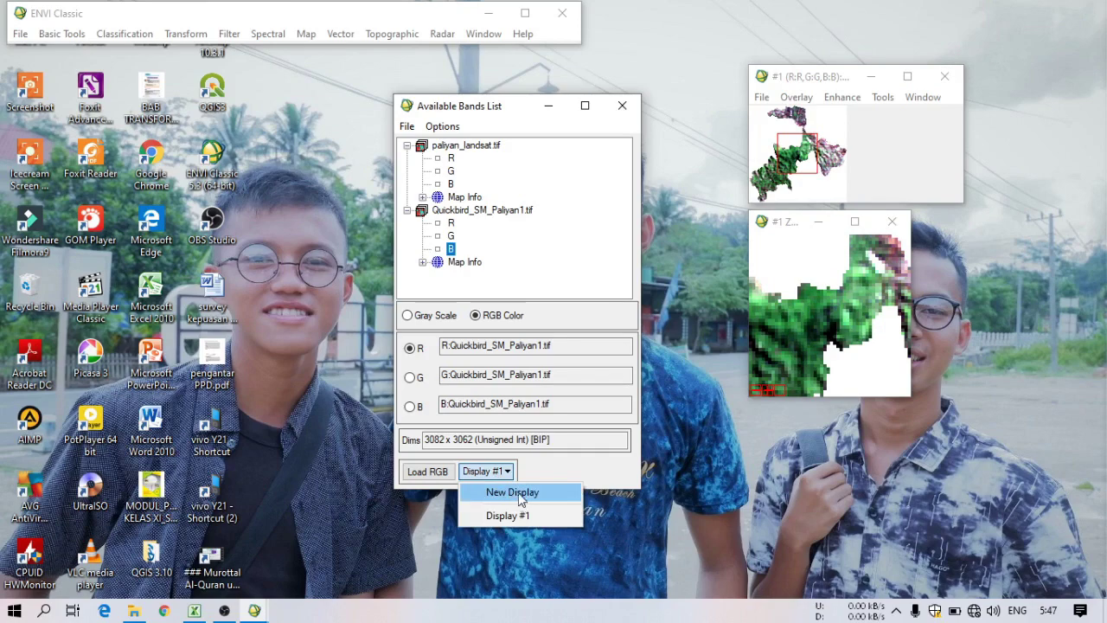
pyautogui.click(522, 492)
pyautogui.moveTo(714, 60); pyautogui.dragTo(178, 28)
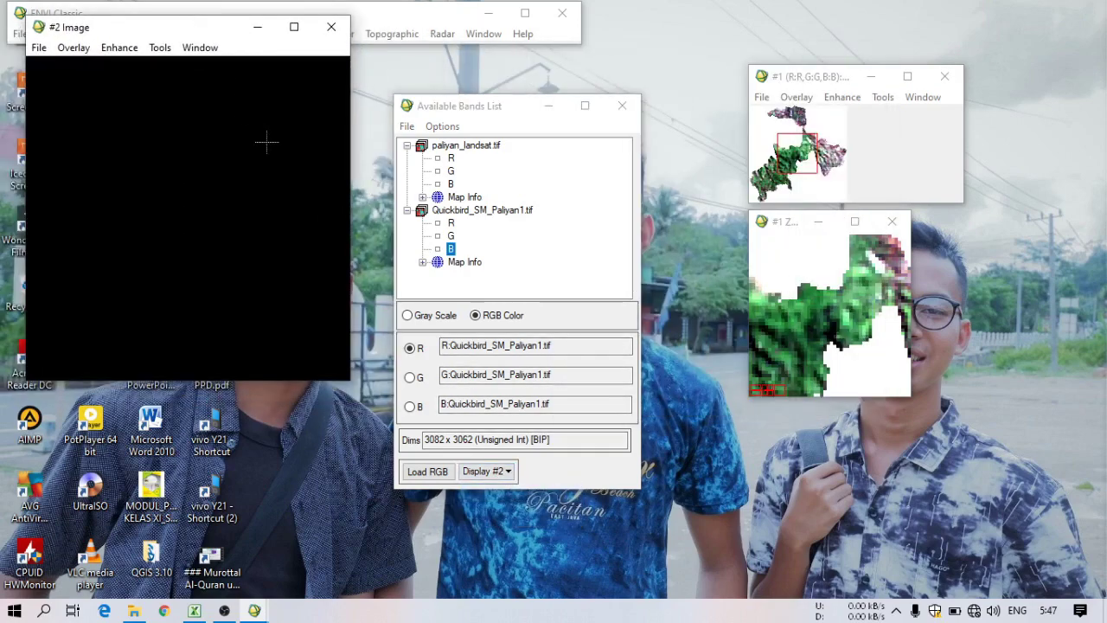
pyautogui.click(430, 478)
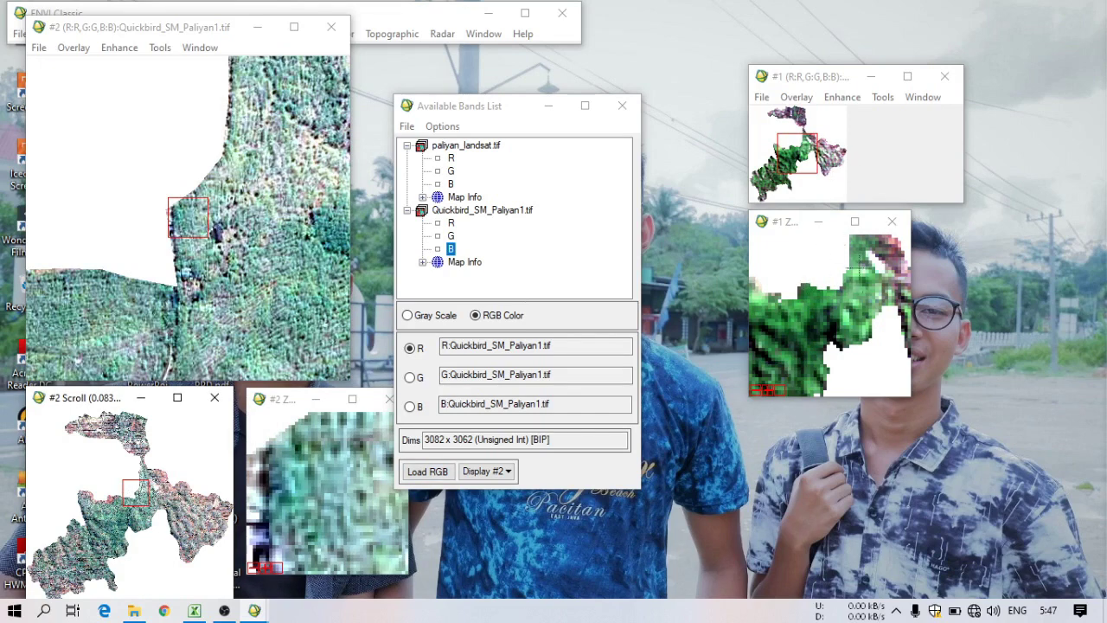
# - Link Display #1 and Display #2, with size and position taken from Display #1 and dynamic overlay on
pyautogui.rightClick(838, 285)
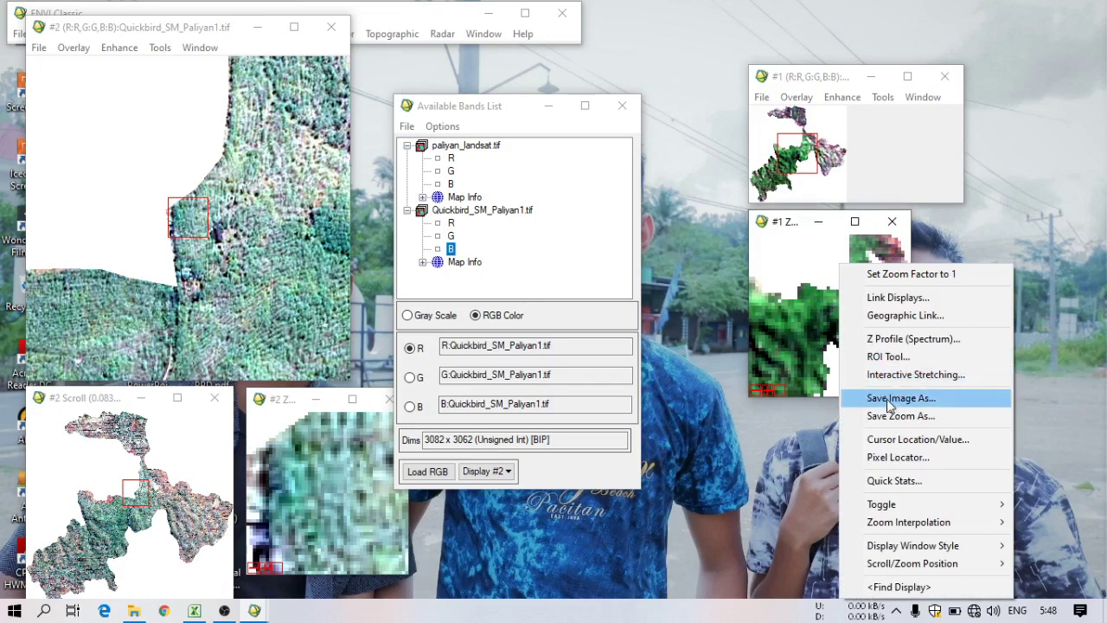
pyautogui.click(893, 298)
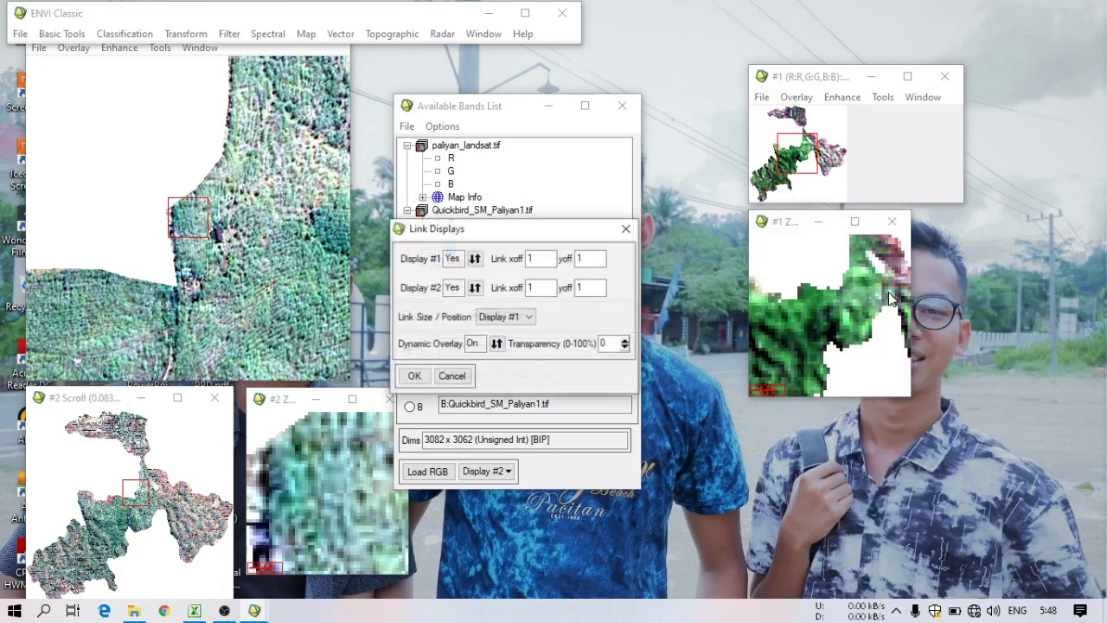
pyautogui.click(415, 377)
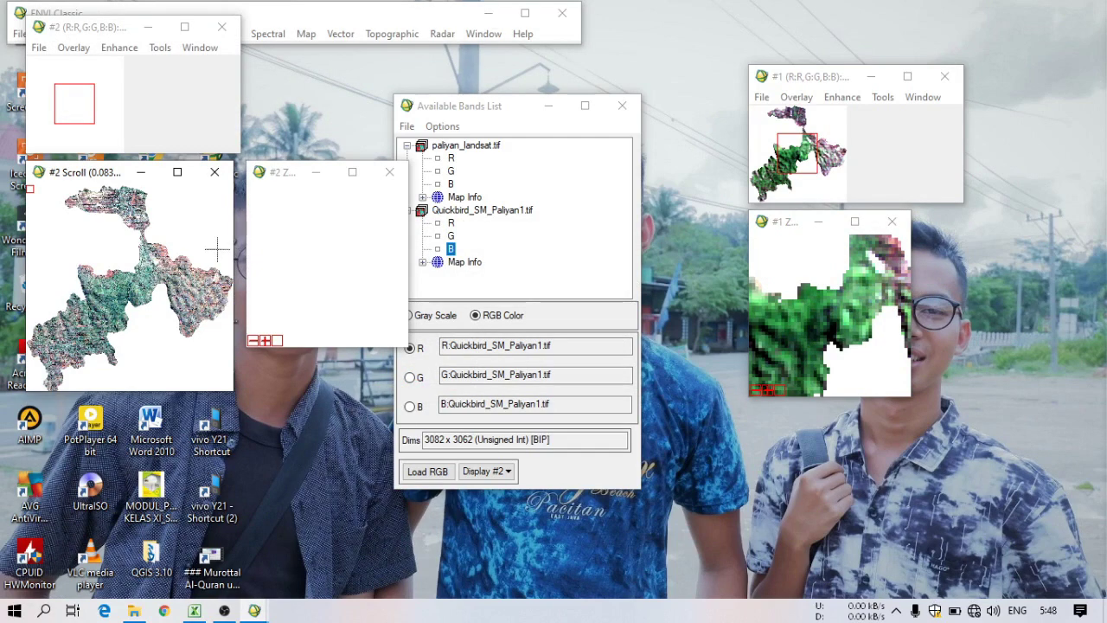
# - Move the Quickbird display clear of the main window and turn on the geographic link for Display #1 and Display #2
pyautogui.click(110, 29)
pyautogui.moveTo(109, 29); pyautogui.dragTo(102, 150)
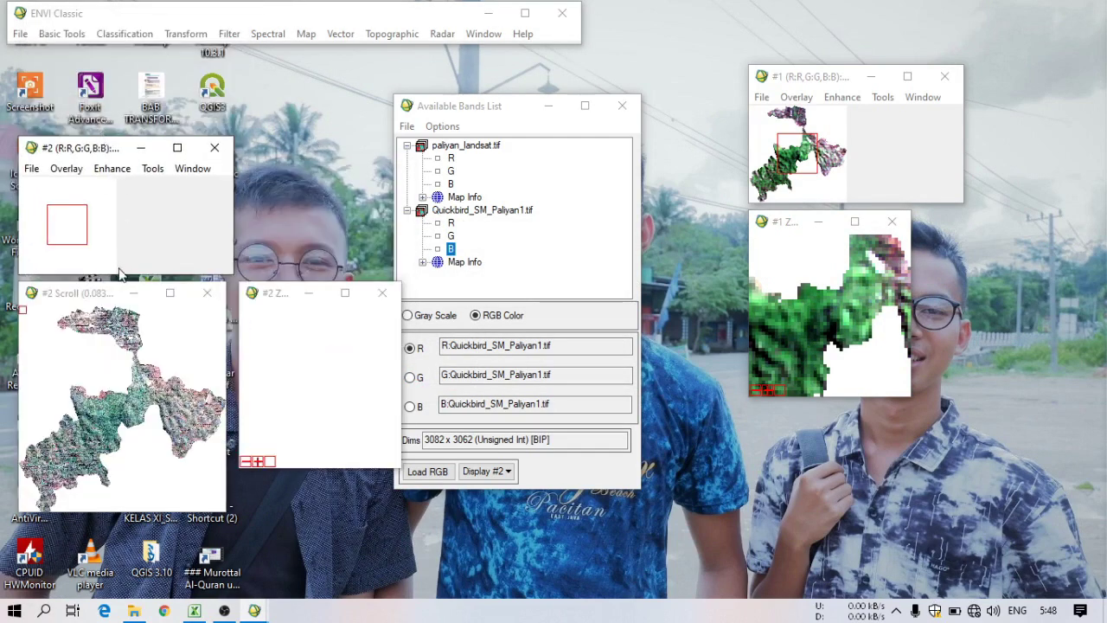
pyautogui.rightClick(115, 346)
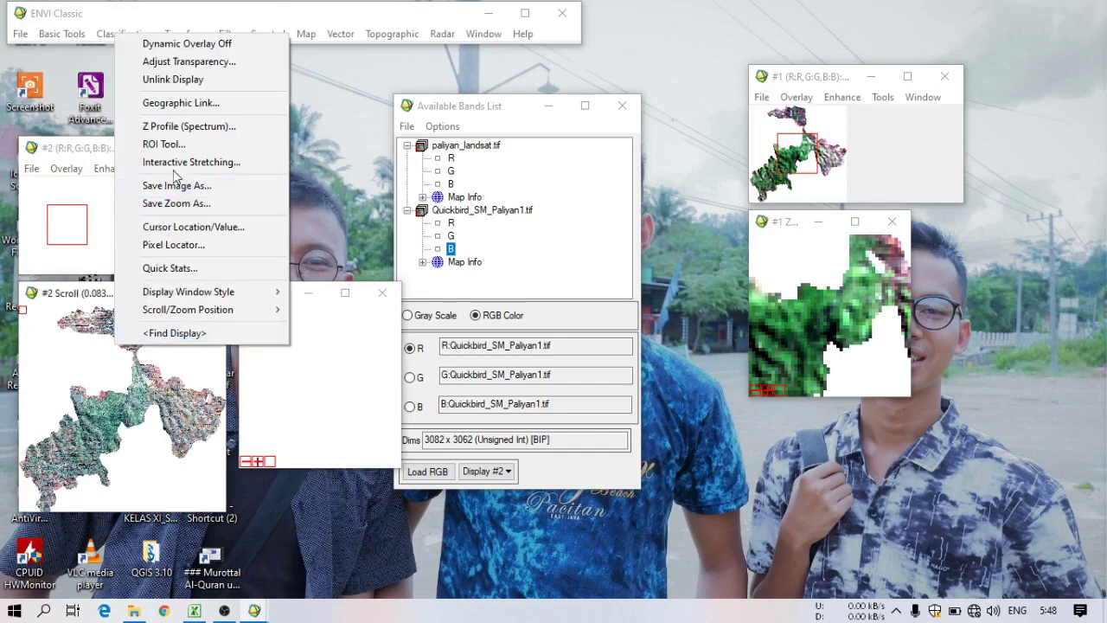
pyautogui.click(188, 103)
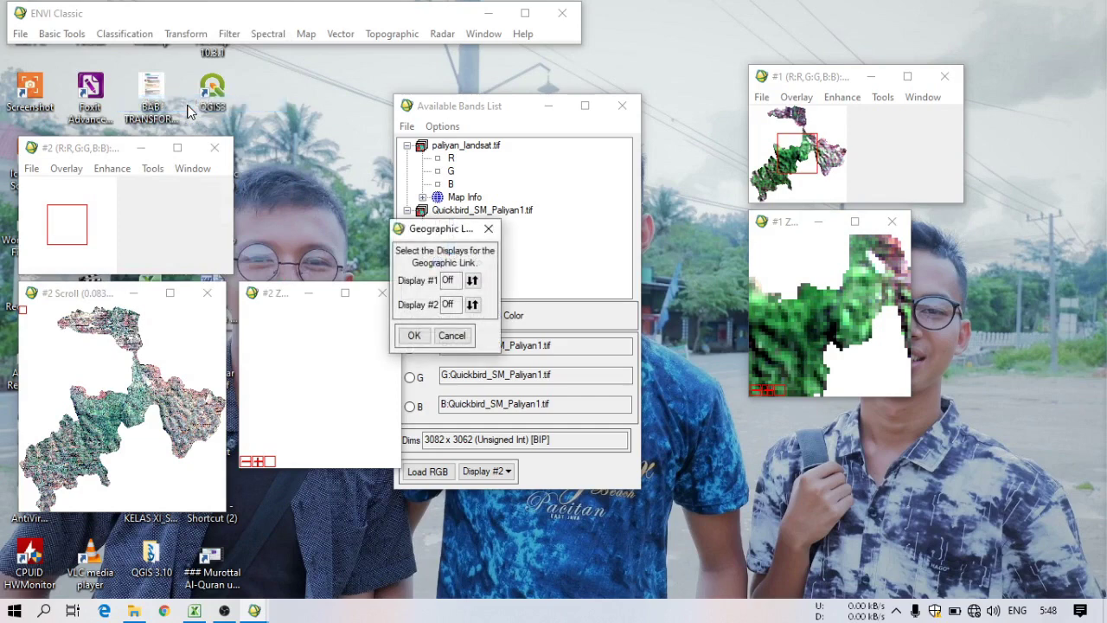
pyautogui.click(472, 282)
pyautogui.click(472, 305)
pyautogui.click(413, 337)
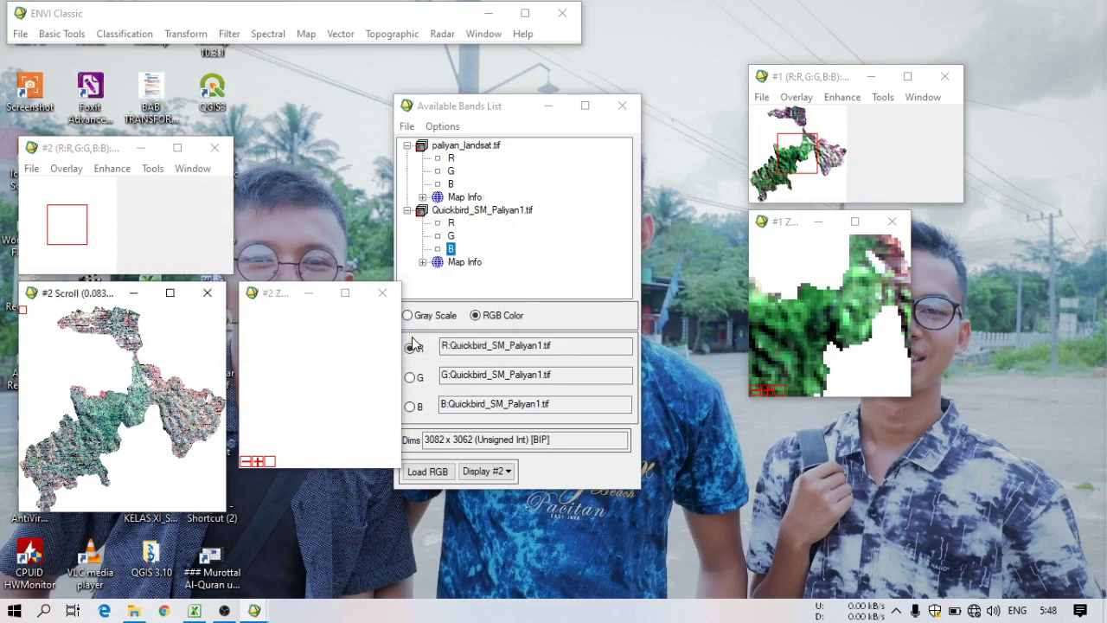
# - Start image-to-image GCP selection with Display #2 as the base image and Display #1 as the warp image
pyautogui.click(311, 36)
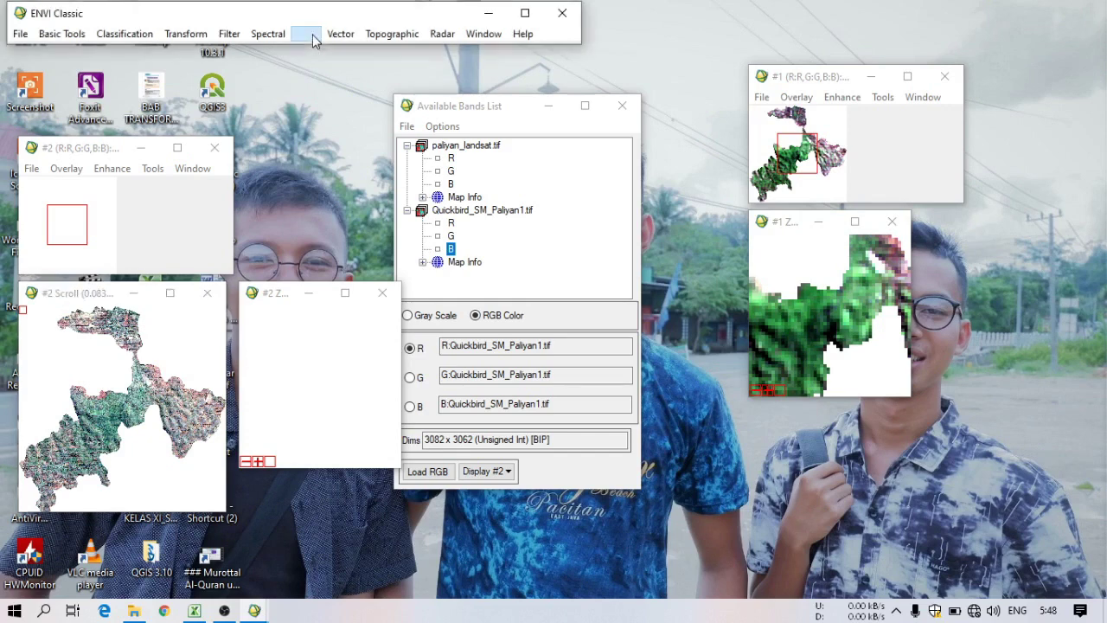
pyautogui.moveTo(344, 53)
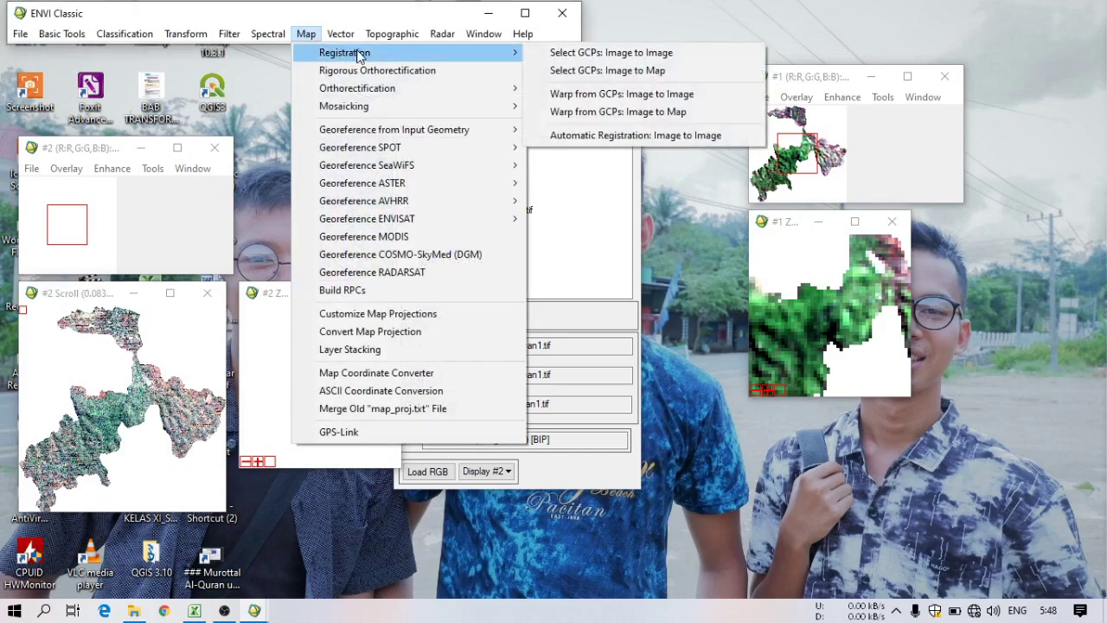
pyautogui.click(571, 53)
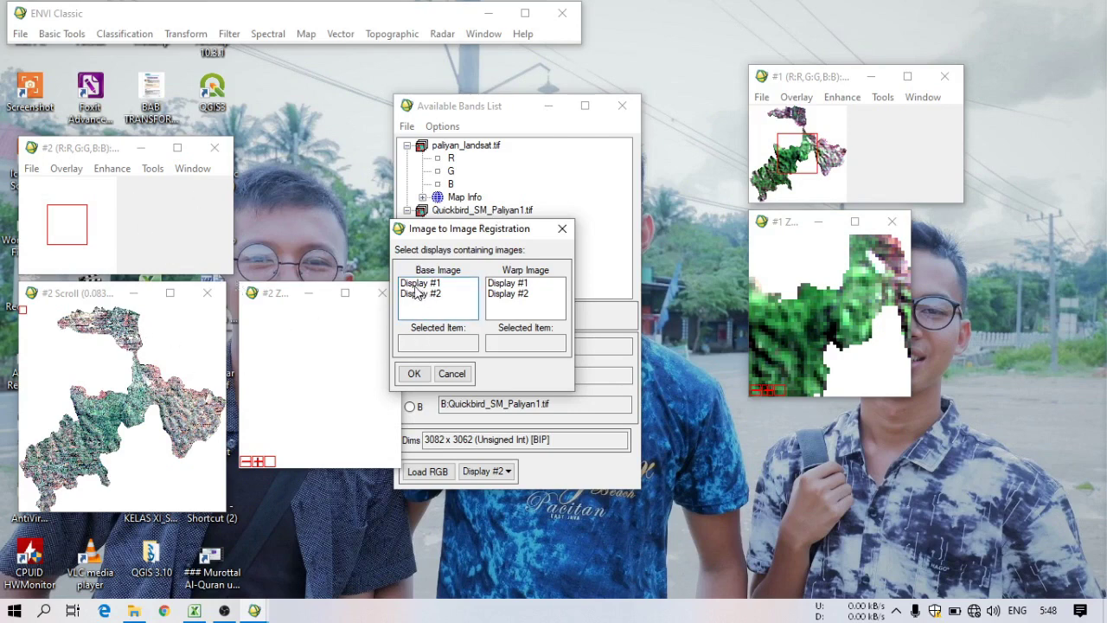
pyautogui.click(419, 293)
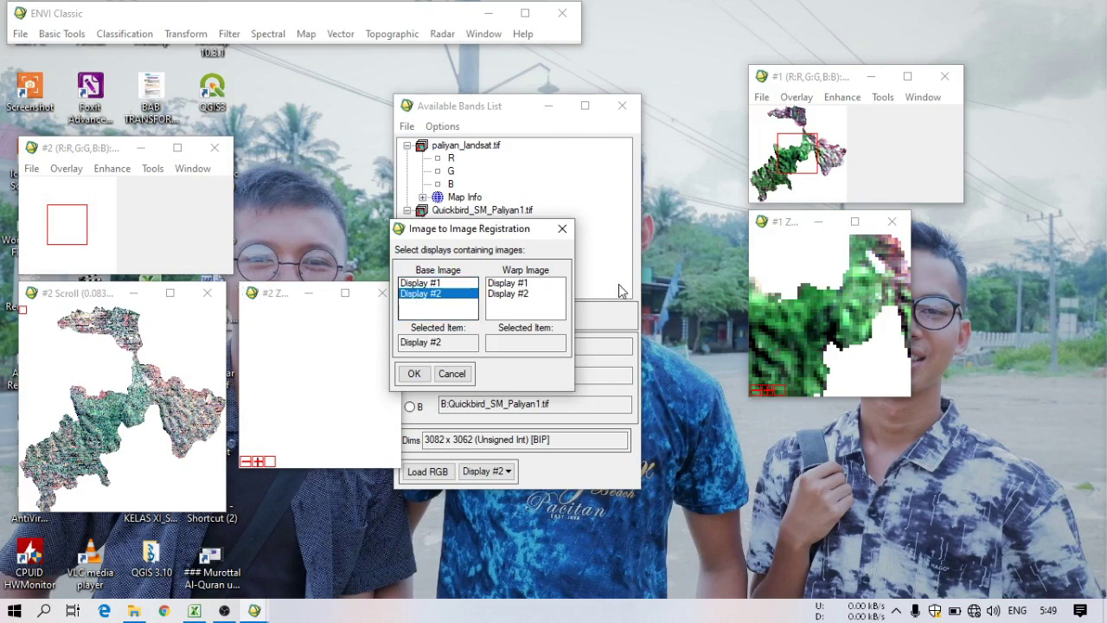
pyautogui.click(508, 283)
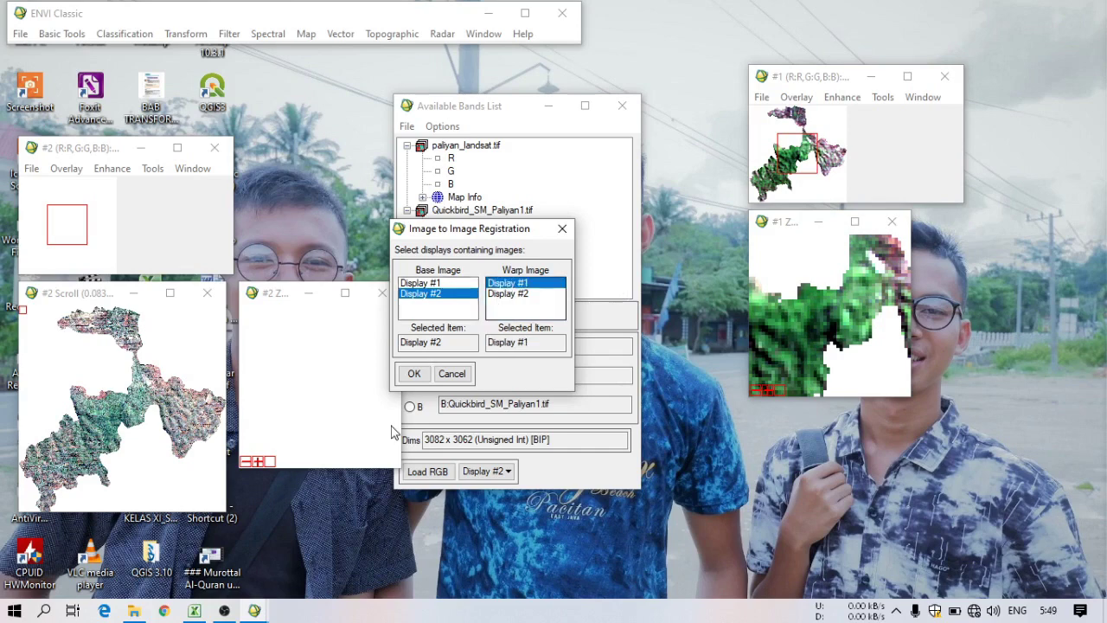
pyautogui.click(413, 374)
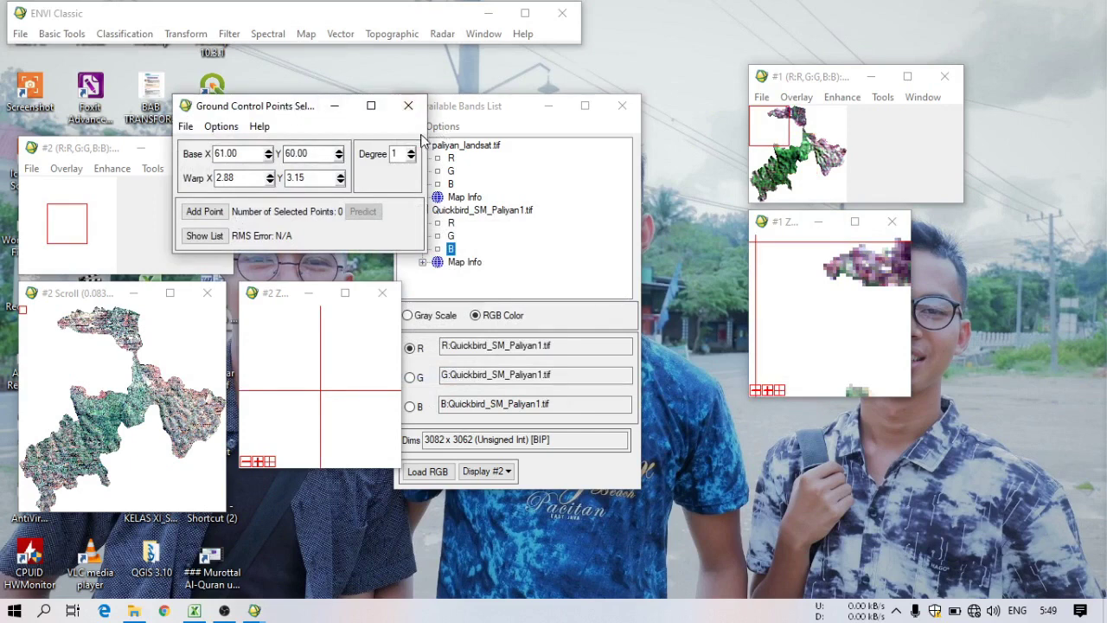
# - Show the GCP list and arrange it, the point selection window and Display #1 clear of the Quickbird display
pyautogui.moveTo(425, 127); pyautogui.dragTo(497, 127)
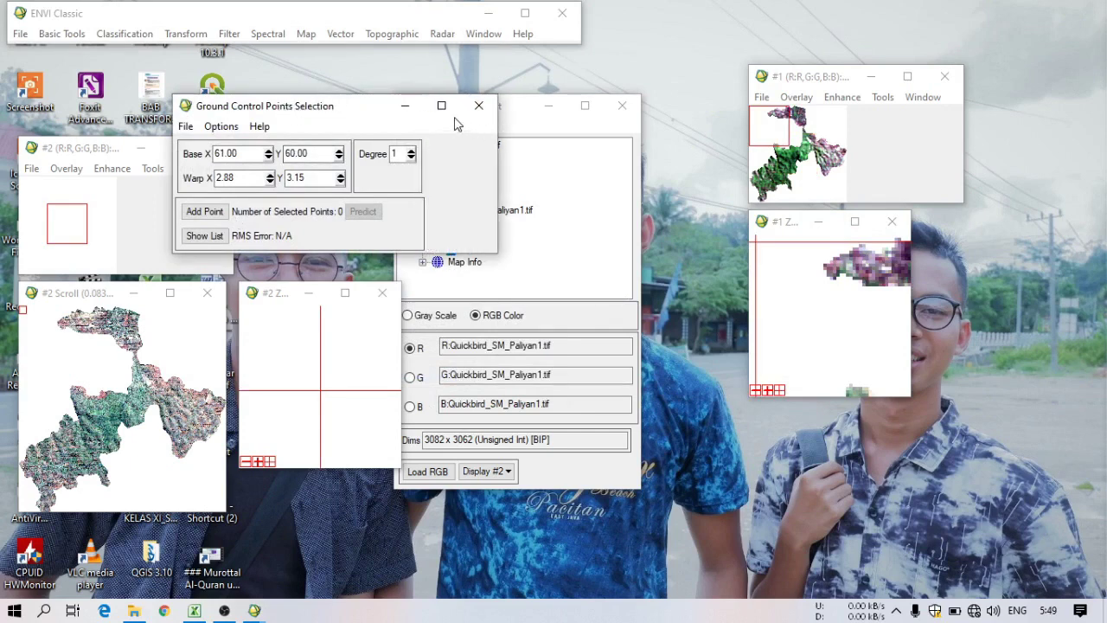
pyautogui.moveTo(322, 105); pyautogui.dragTo(964, 29)
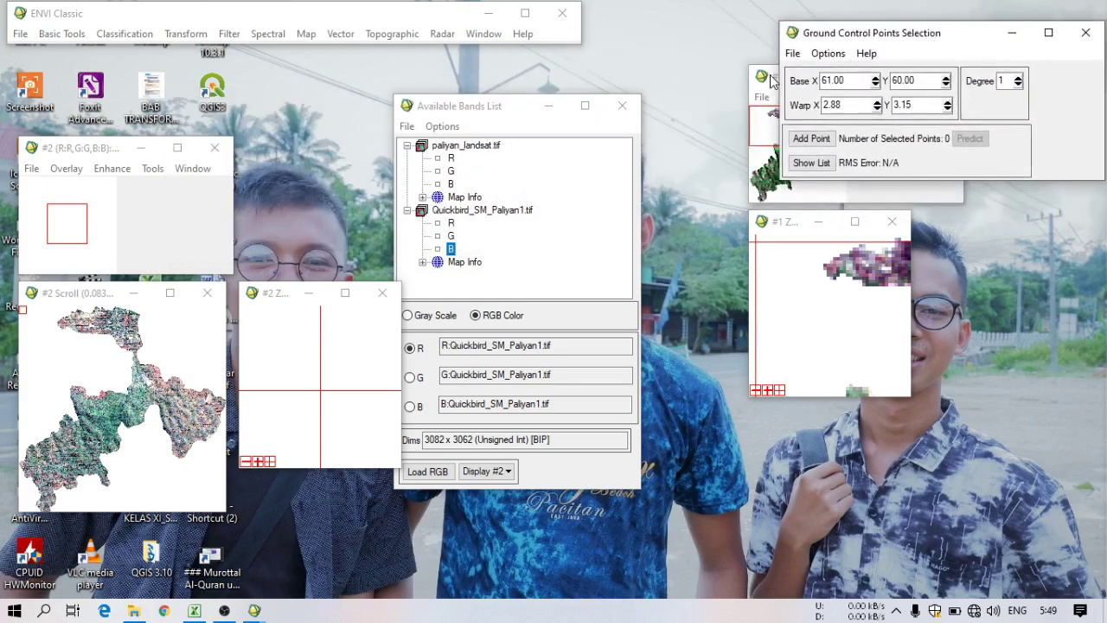
pyautogui.moveTo(772, 77); pyautogui.dragTo(583, 47)
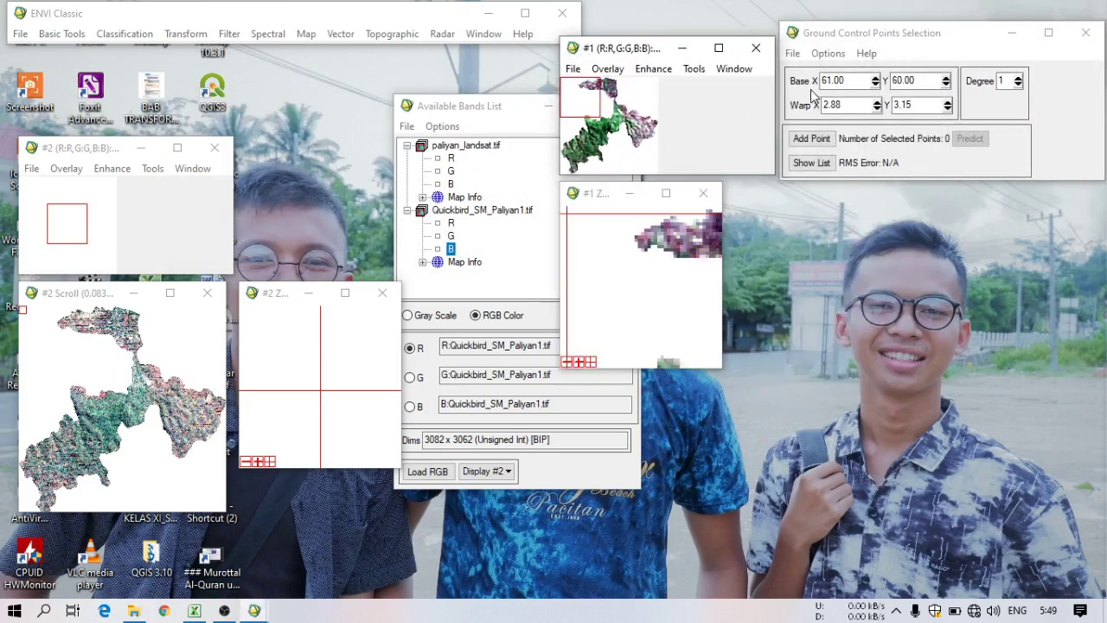
pyautogui.click(821, 163)
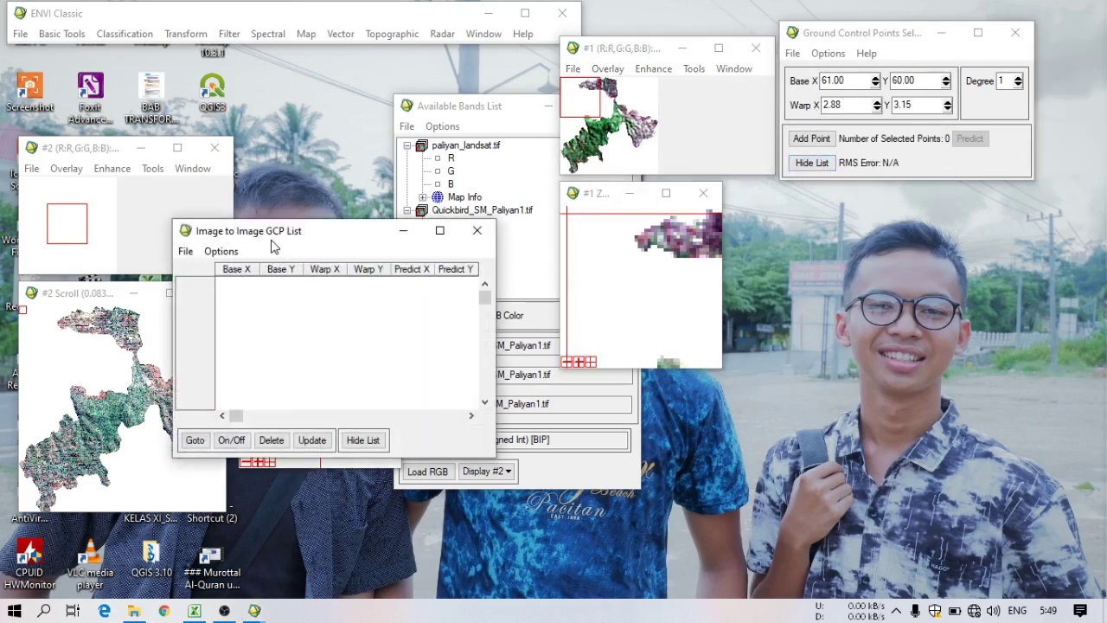
pyautogui.moveTo(270, 245); pyautogui.dragTo(874, 211)
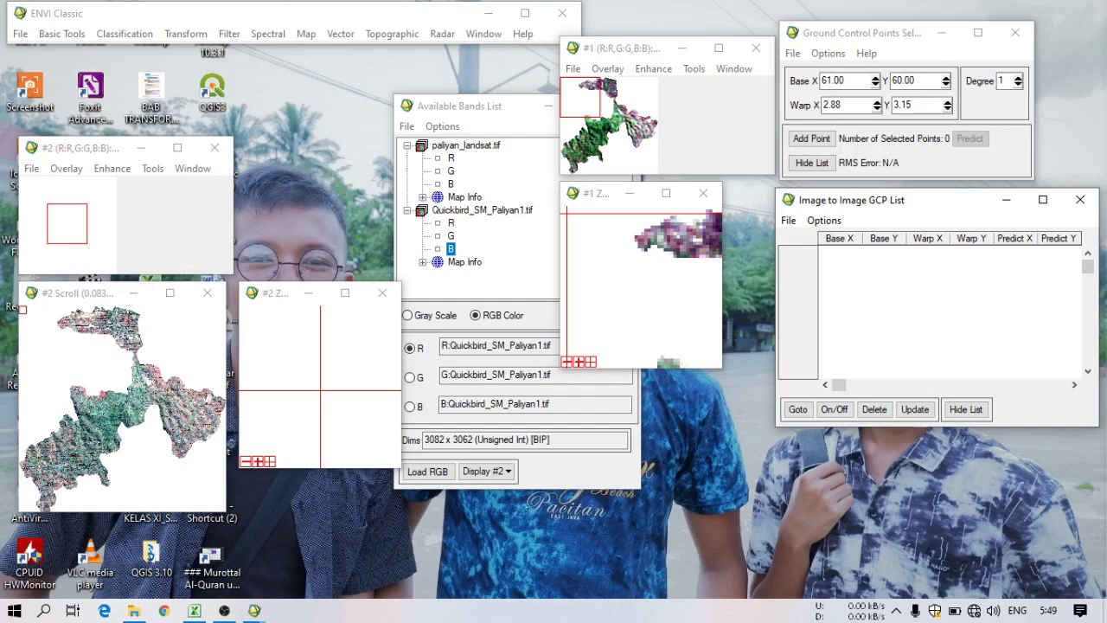
# - Add a ground control point in the southwestern part of the Quickbird image, at about base X 494, Y 2170
pyautogui.click(56, 457)
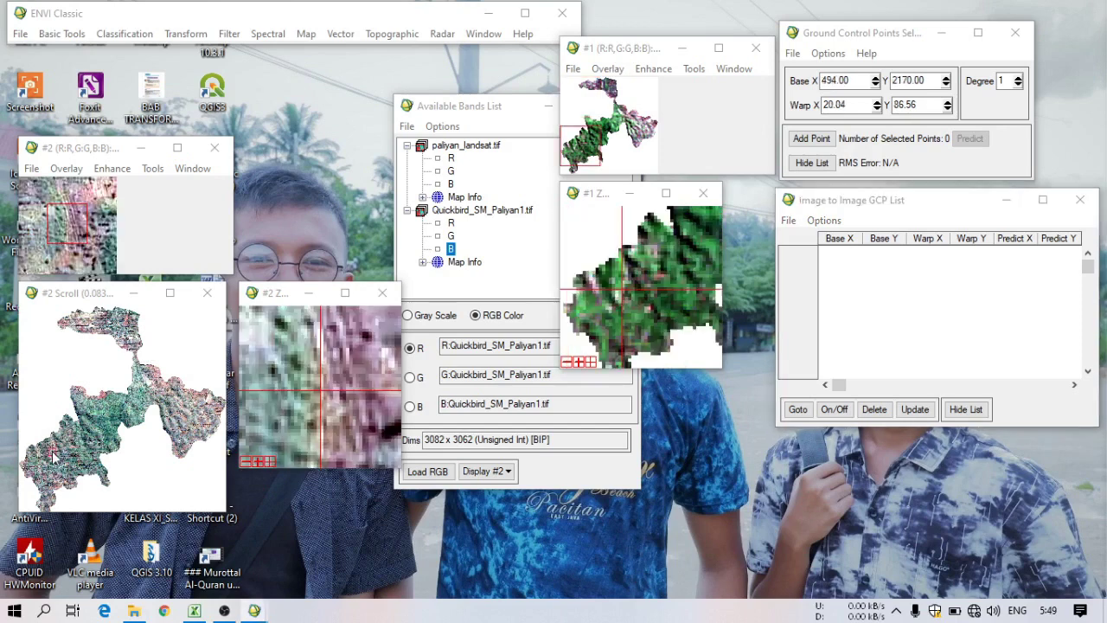
pyautogui.click(588, 361)
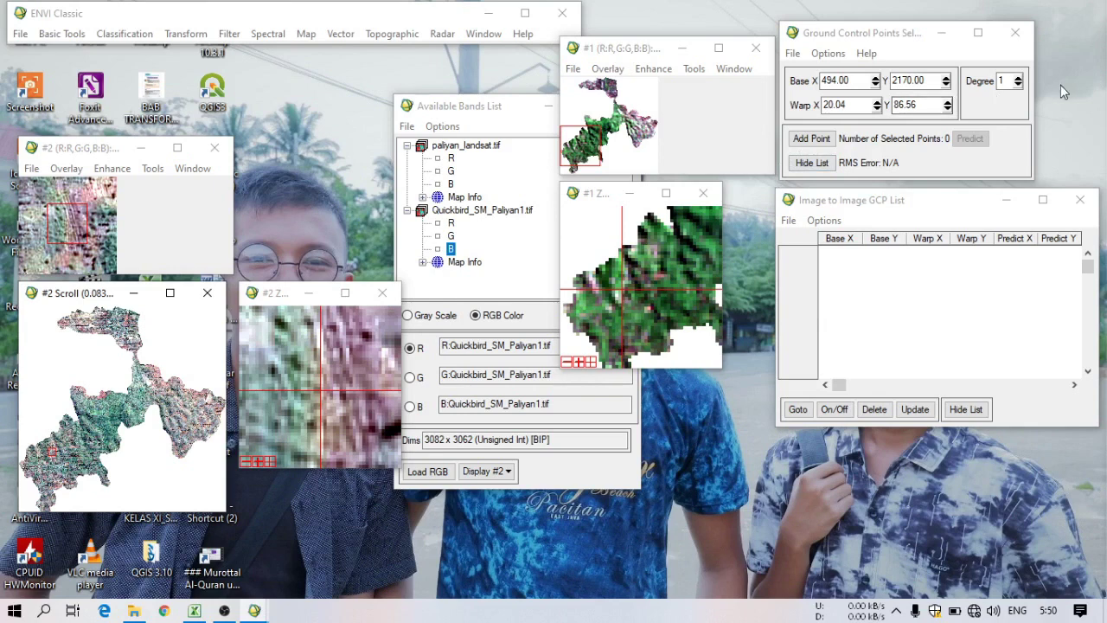
pyautogui.moveTo(1032, 83); pyautogui.dragTo(1088, 57)
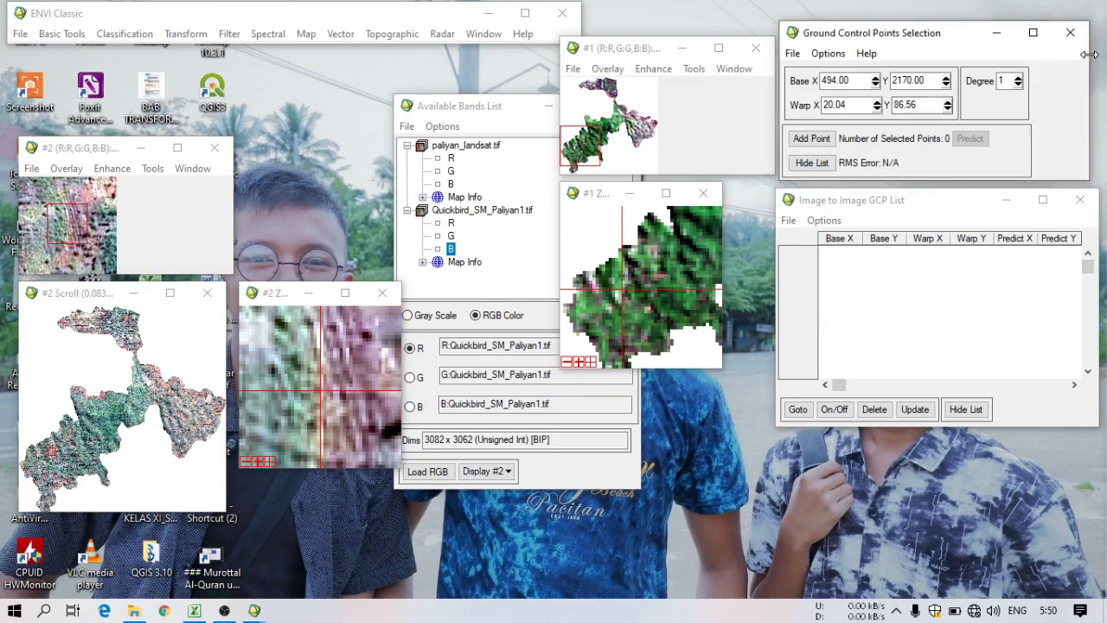
pyautogui.click(812, 140)
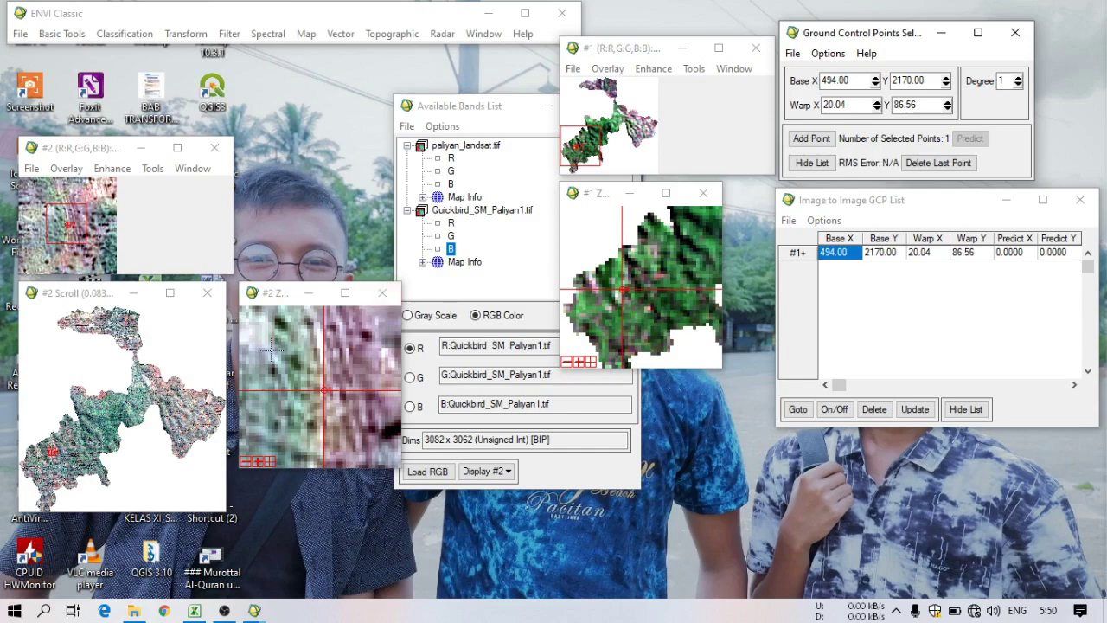
# - Add a second ground control point in the green central area of the Quickbird image, at about base X 1374, Y 1639
pyautogui.click(124, 431)
pyautogui.click(112, 416)
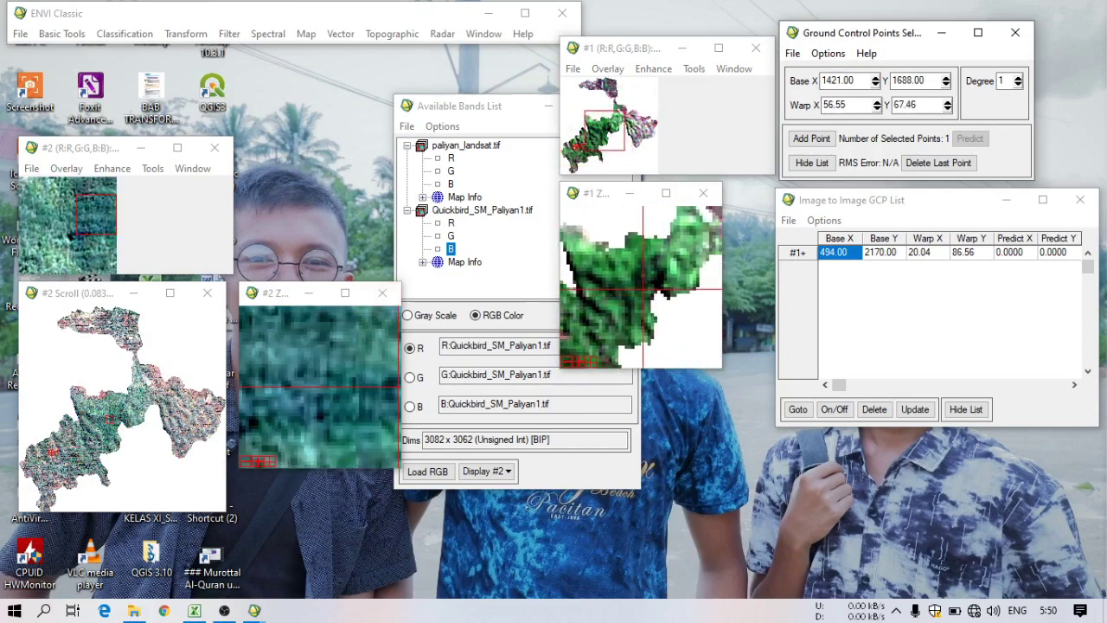
pyautogui.click(109, 412)
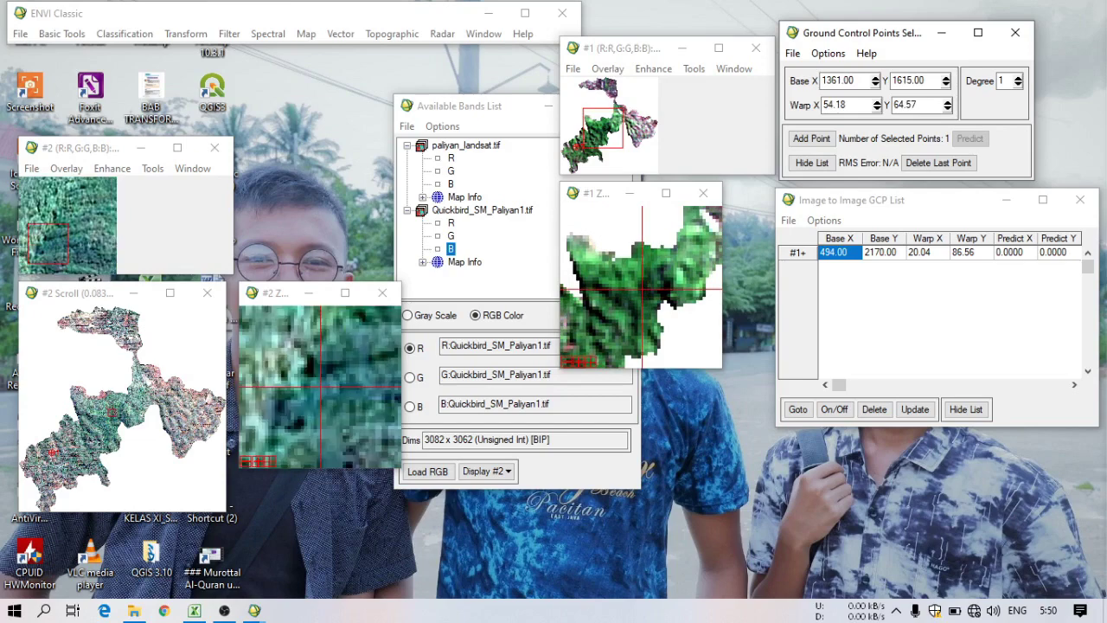
pyautogui.click(110, 412)
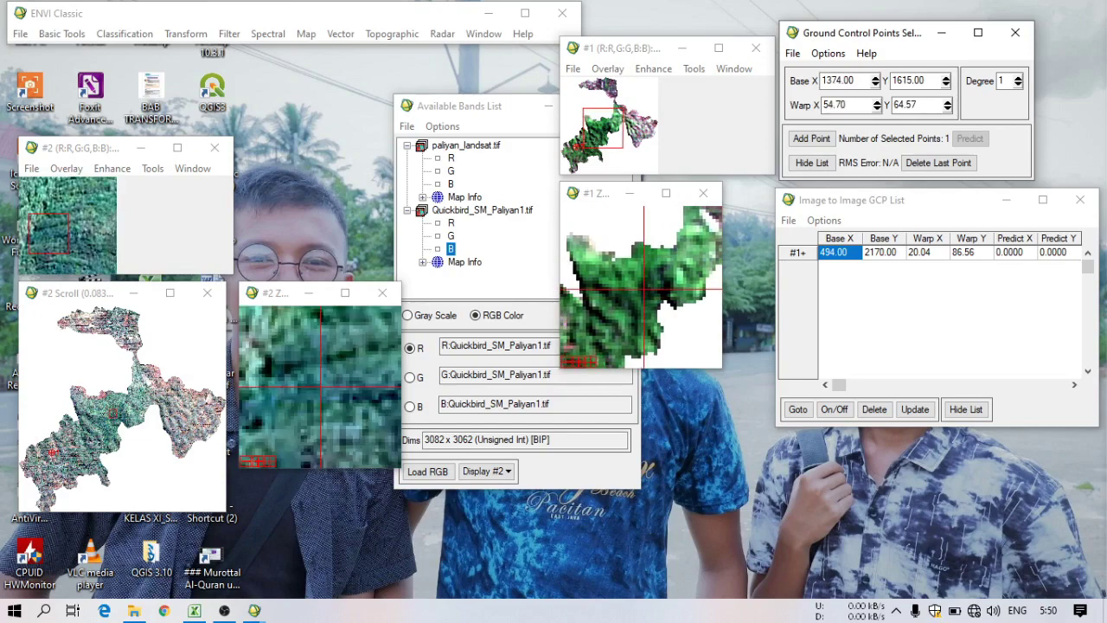
pyautogui.click(112, 410)
pyautogui.click(113, 417)
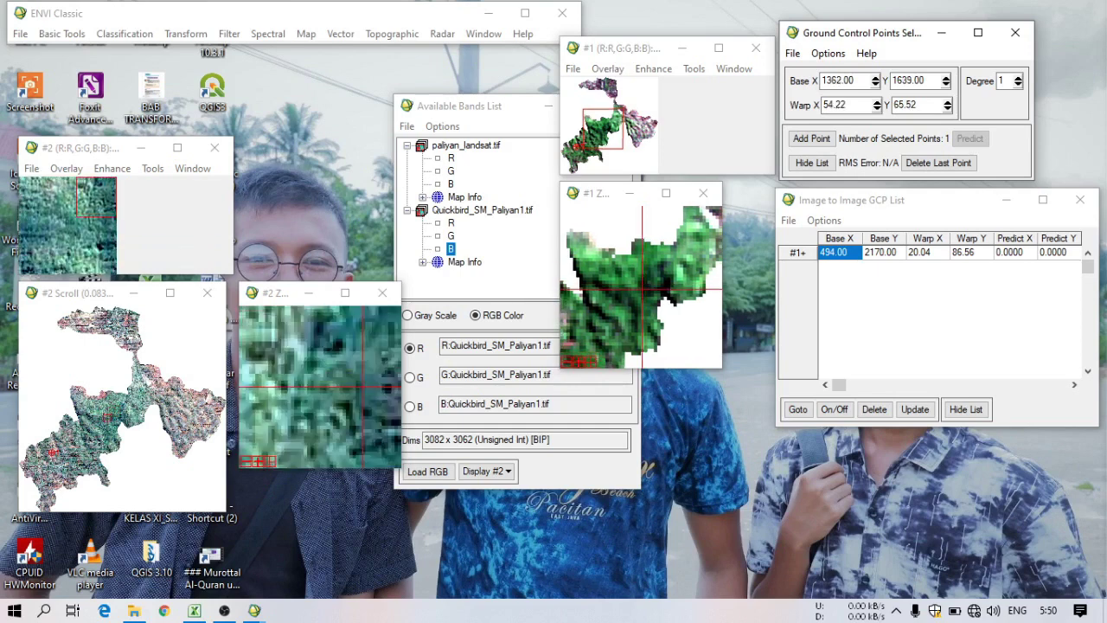
pyautogui.click(115, 416)
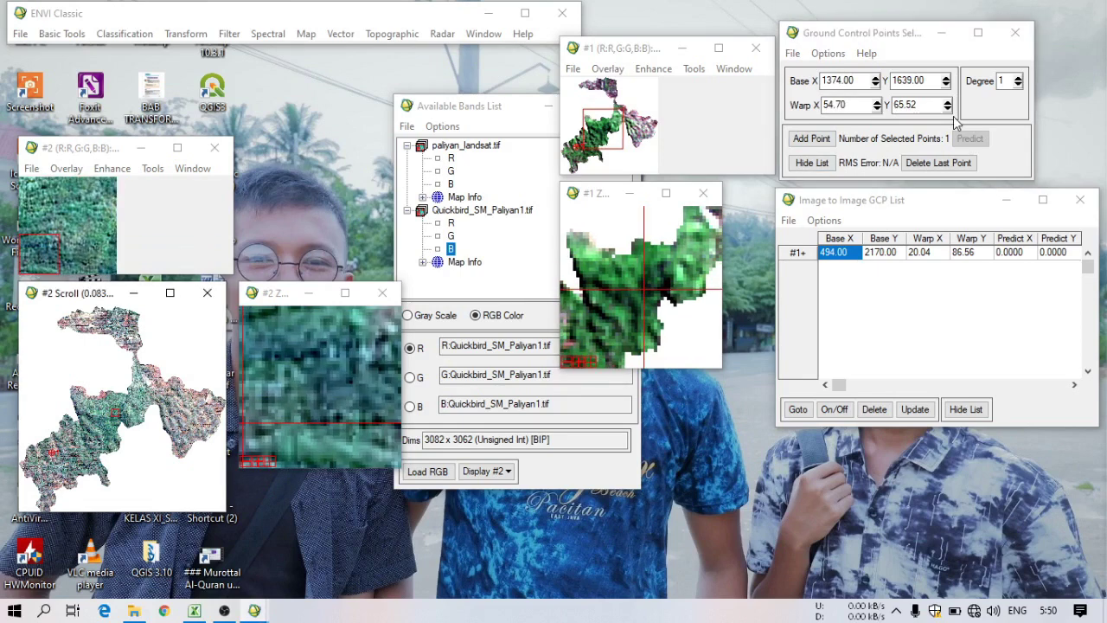
pyautogui.click(810, 143)
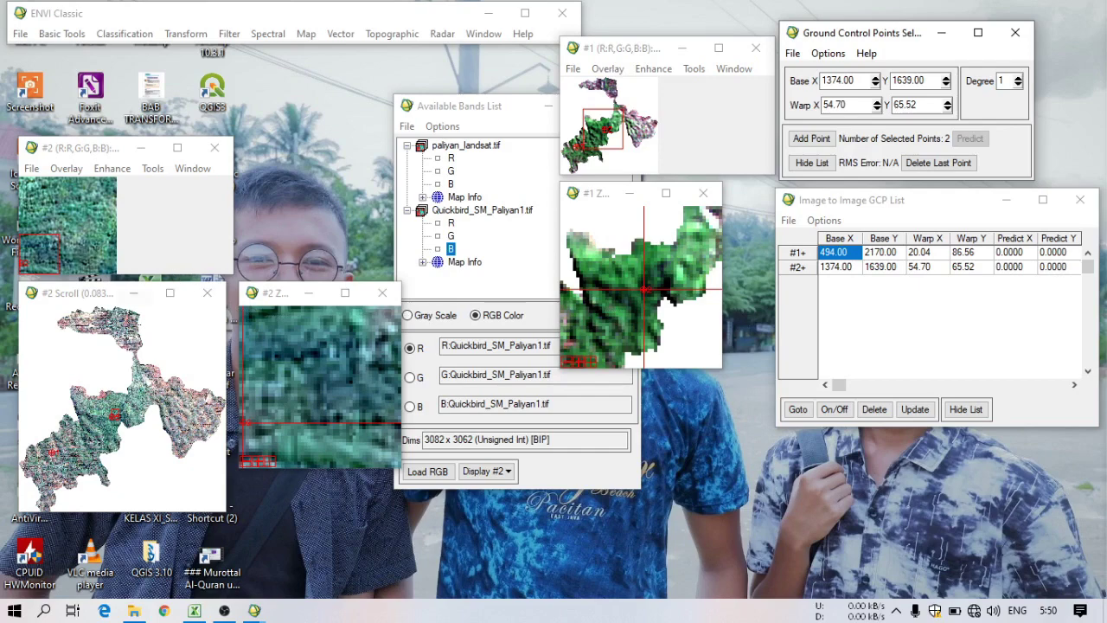
# - Add three more ground control points at about base (1326, 288) in the north, (1844, 1229) near the centre and (2446, 1590) in the east
pyautogui.click(113, 321)
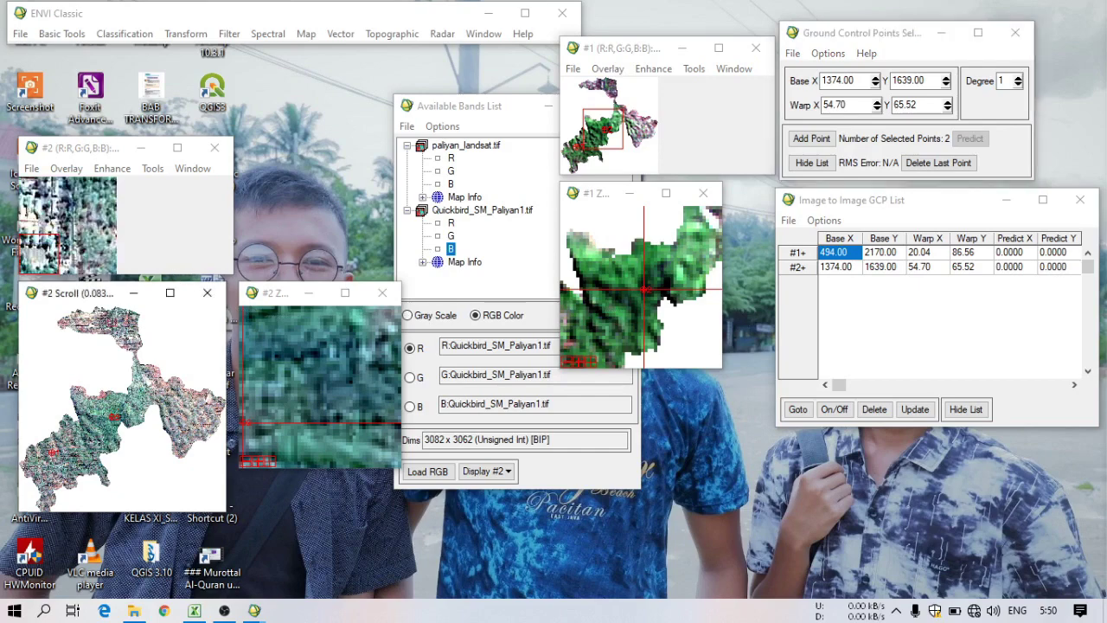
pyautogui.click(817, 141)
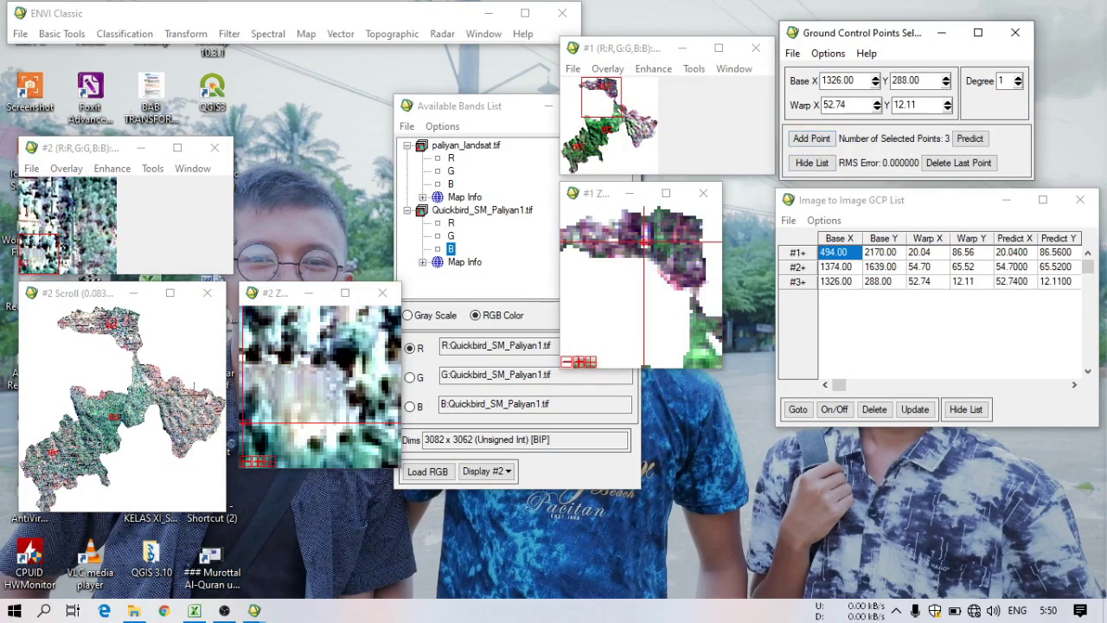
pyautogui.click(147, 384)
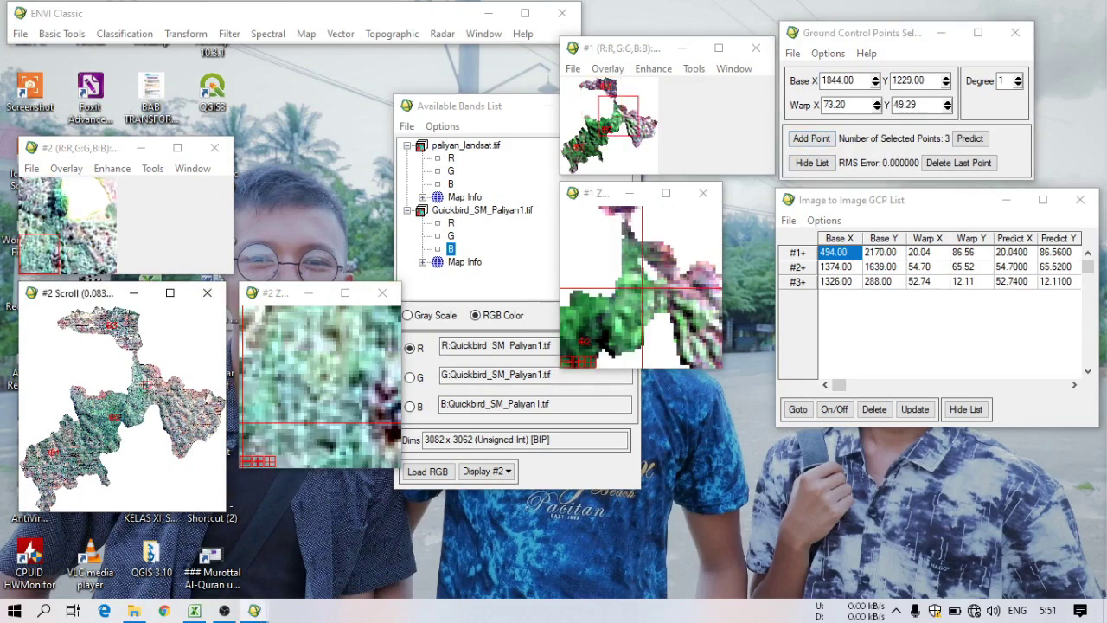
pyautogui.click(806, 143)
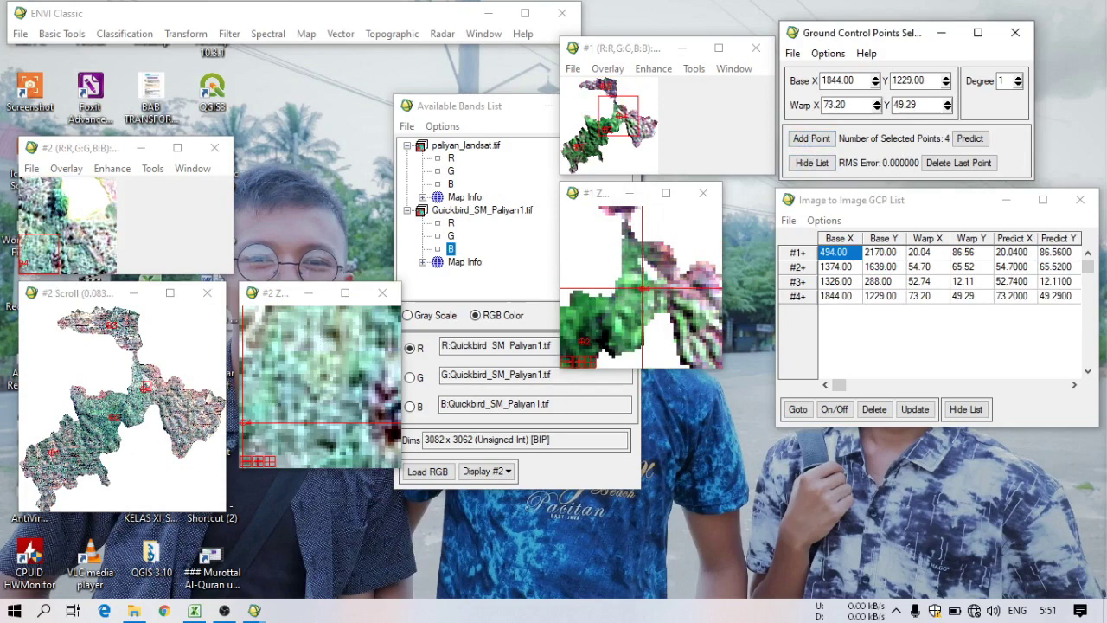
pyautogui.click(187, 409)
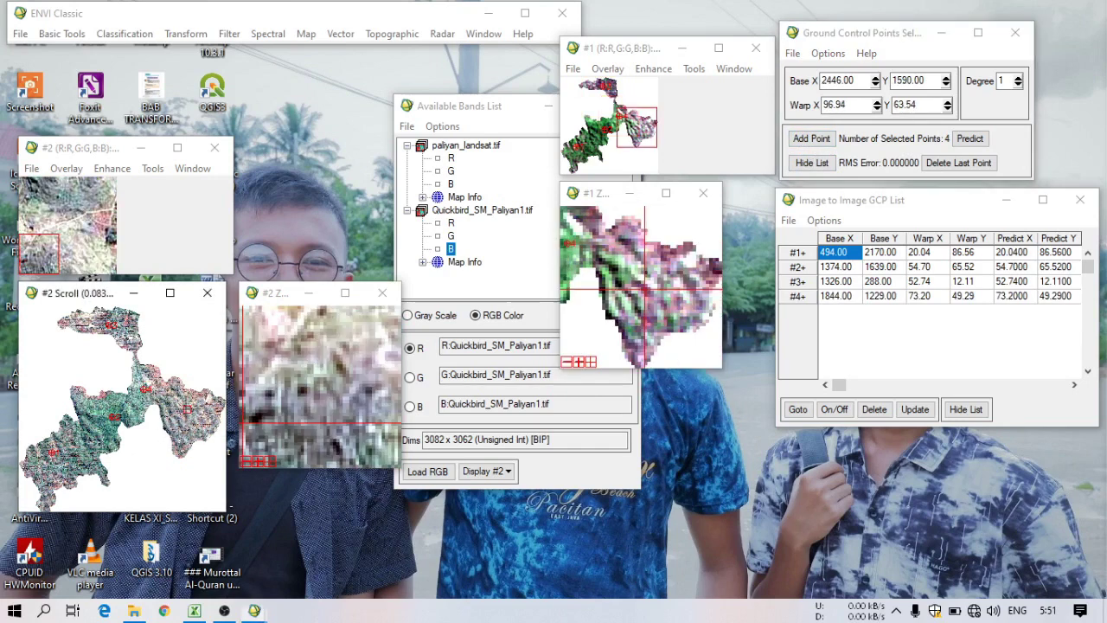
pyautogui.click(813, 142)
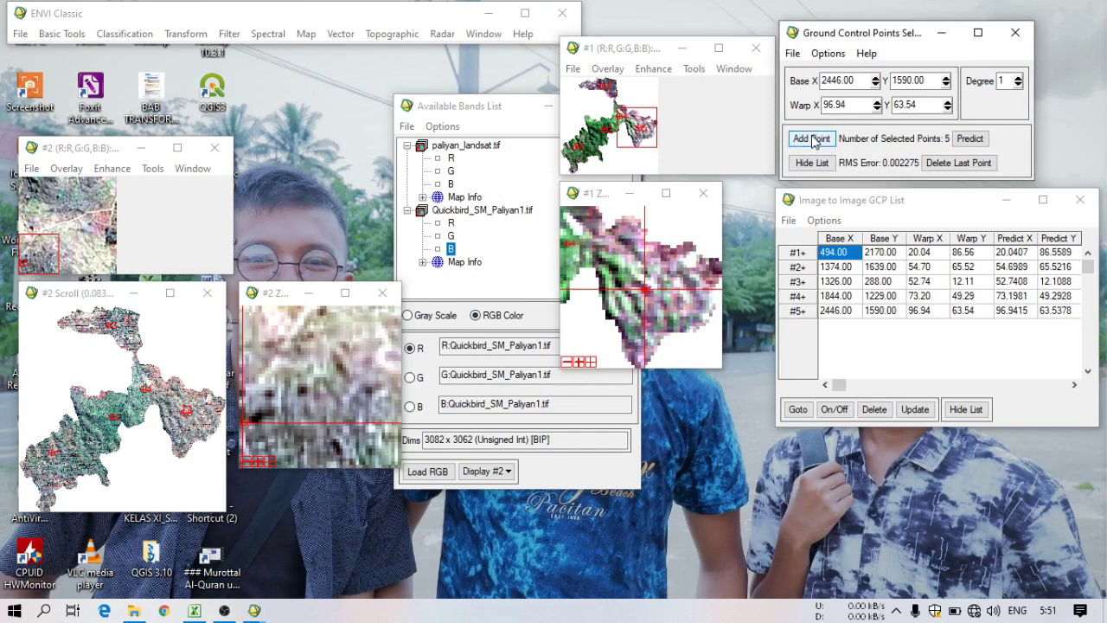
# - Save the ground control points to an ASCII file named TITIK.pts in the GEOMETRIK folder
pyautogui.click(792, 53)
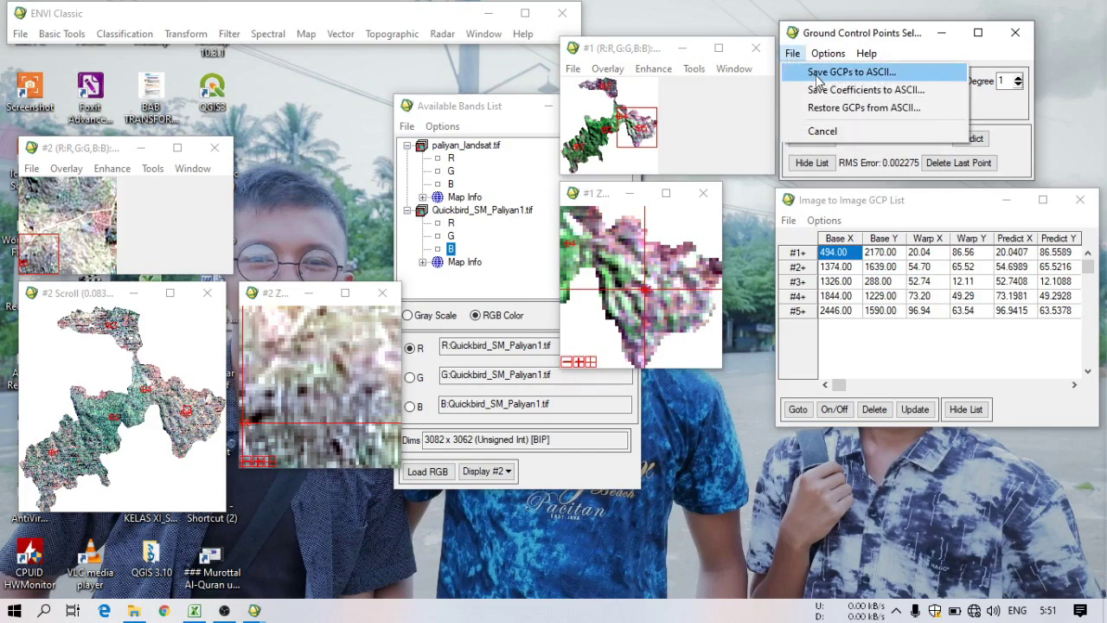
pyautogui.click(817, 72)
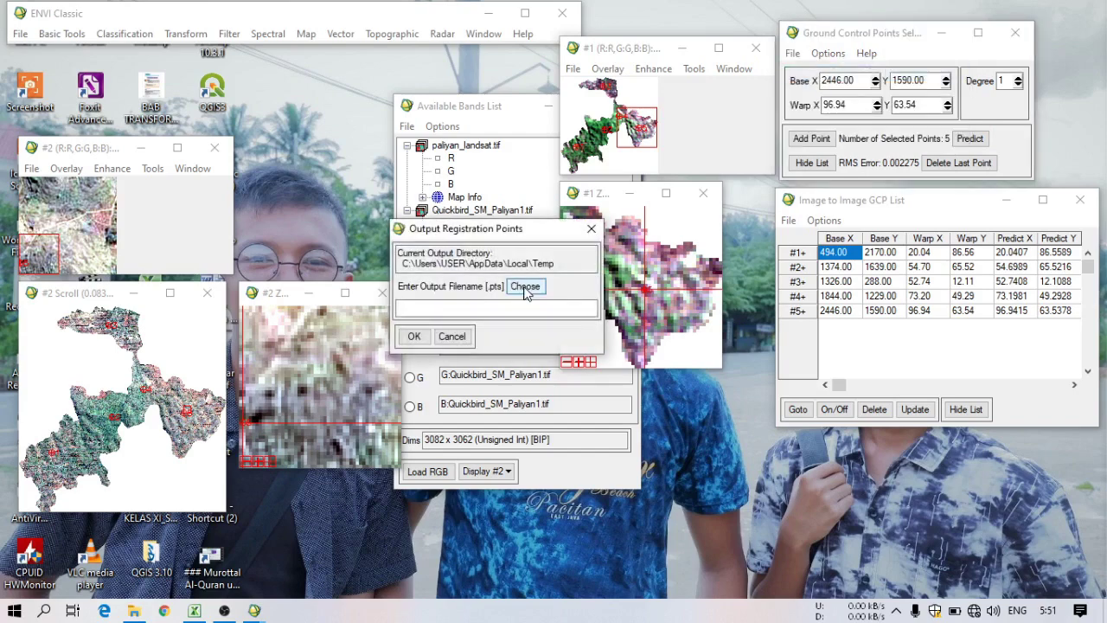
pyautogui.click(525, 288)
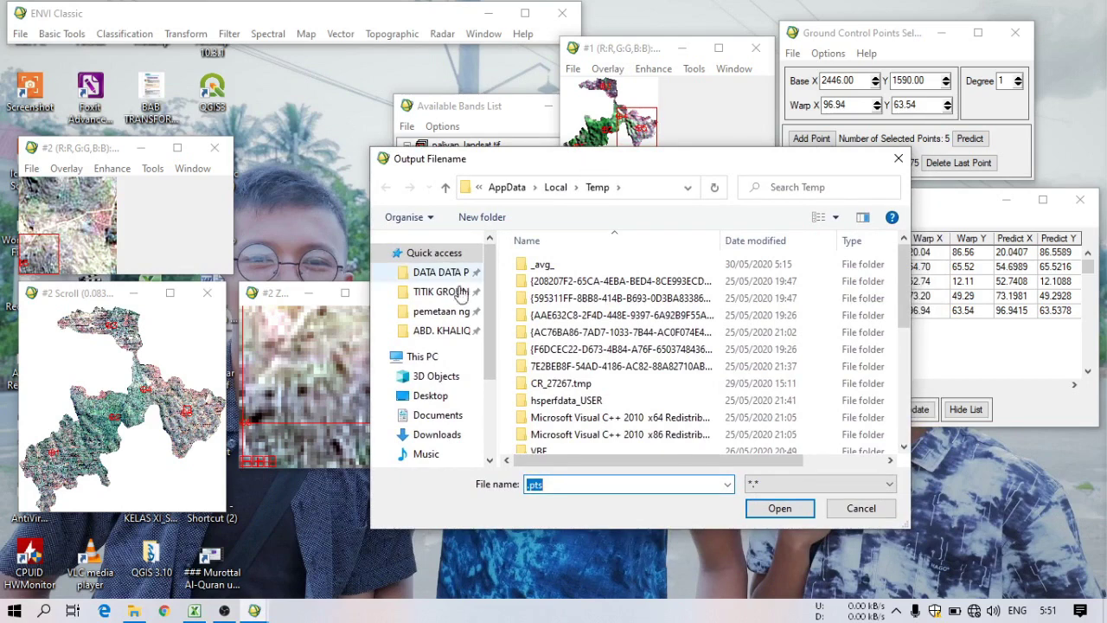
pyautogui.click(441, 330)
pyautogui.doubleClick(605, 280)
pyautogui.doubleClick(562, 264)
pyautogui.click(529, 484)
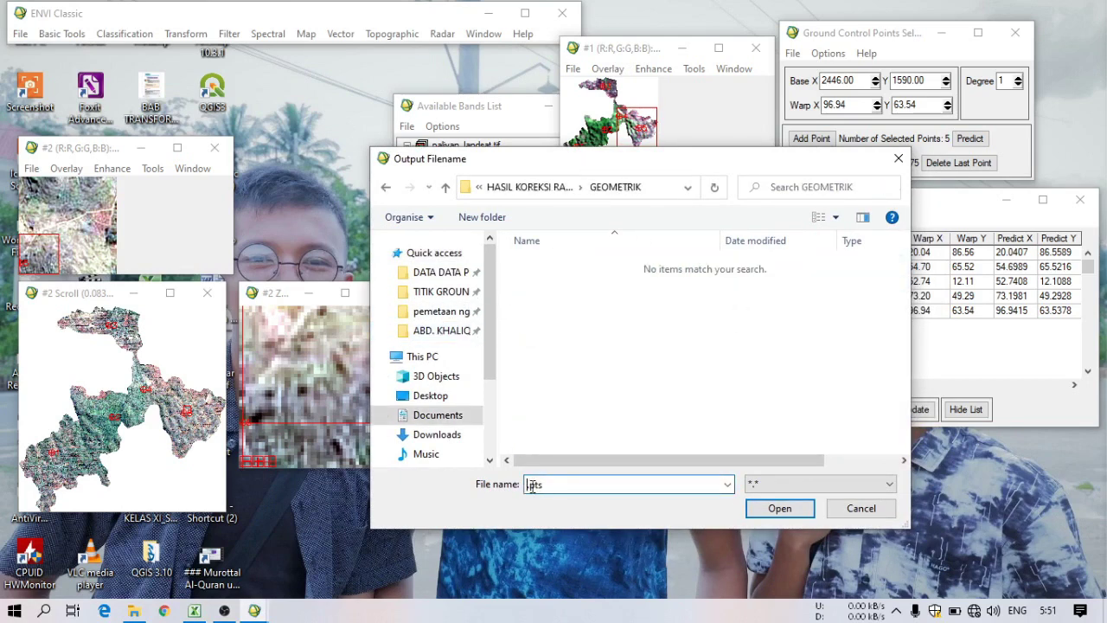
pyautogui.write('TITIK')
pyautogui.click(772, 509)
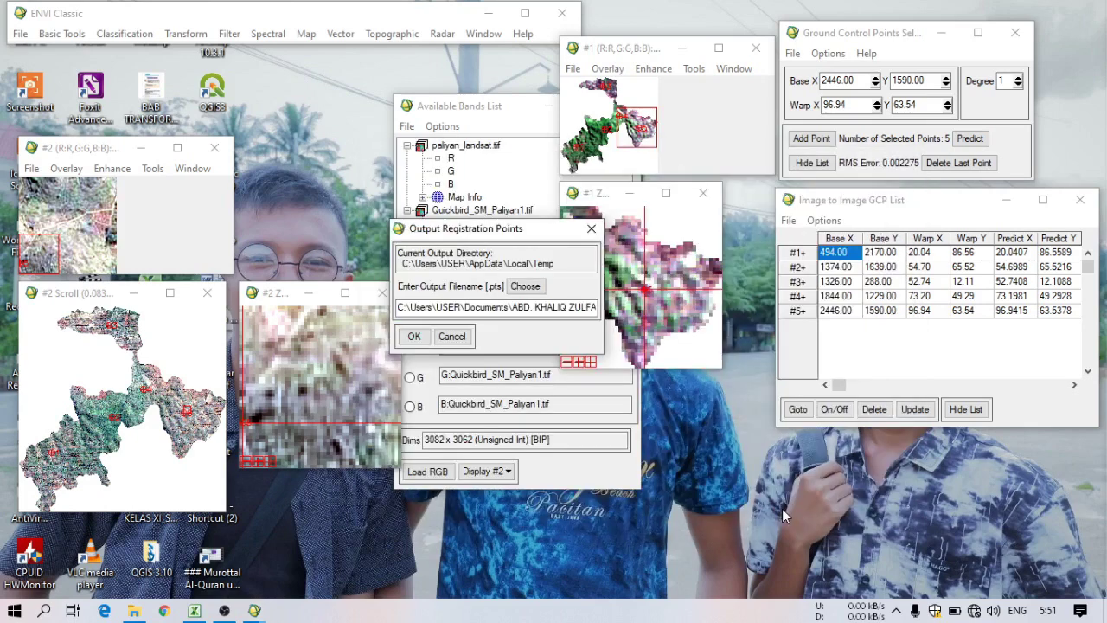
pyautogui.click(414, 337)
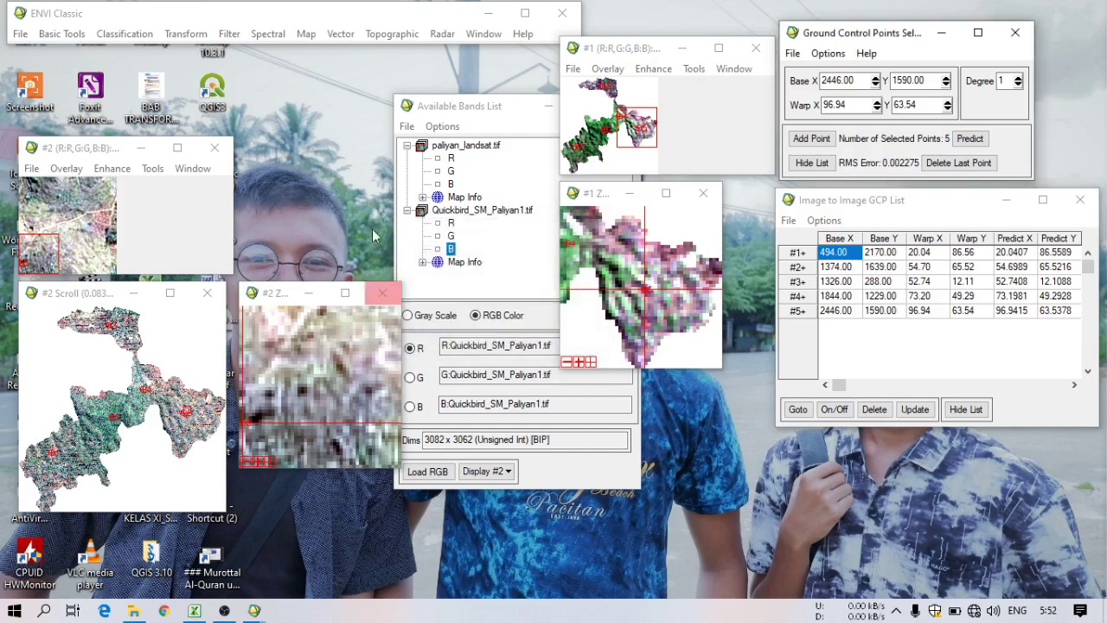
# - Start an image-to-image warp from ground control points using the TITIK.pts file in the GEOMETRIK folder
pyautogui.click(308, 35)
pyautogui.moveTo(340, 56)
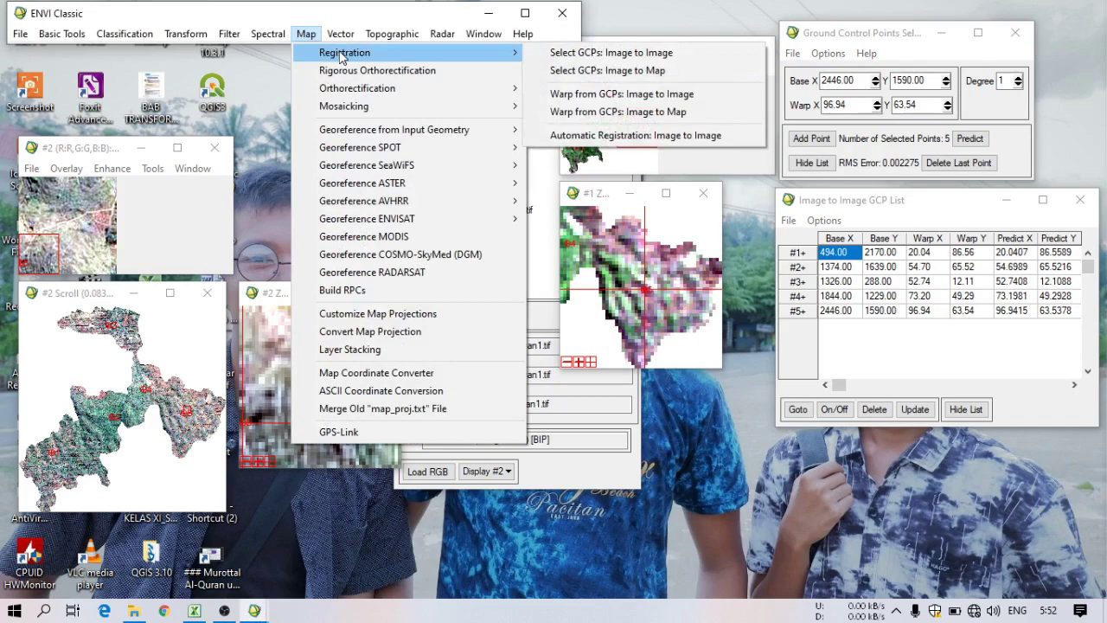
pyautogui.click(598, 97)
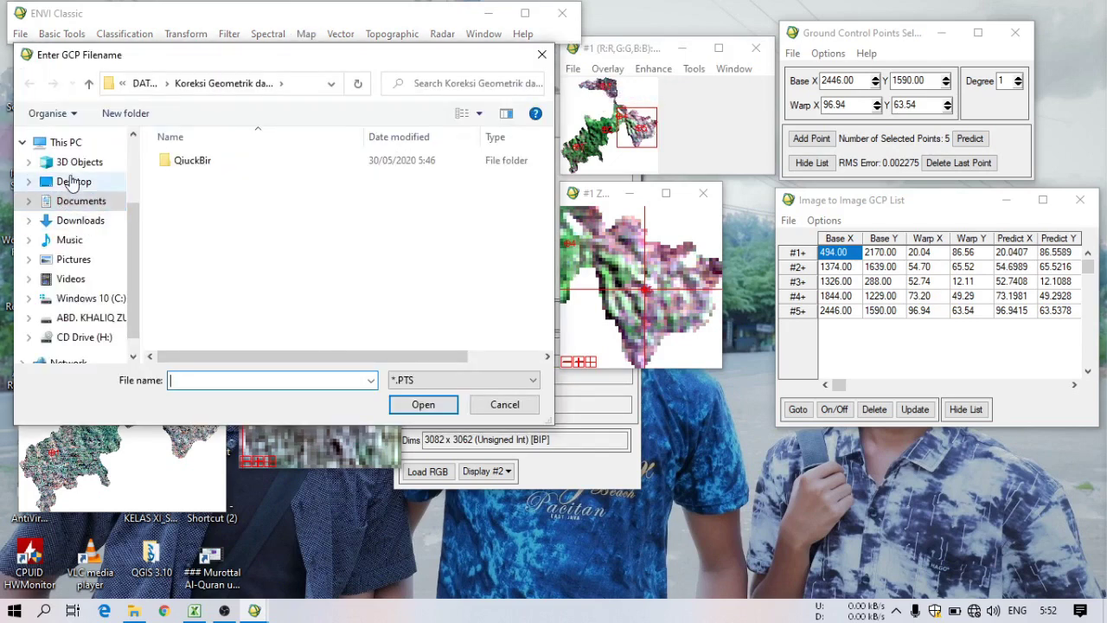
pyautogui.click(81, 201)
pyautogui.click(27, 88)
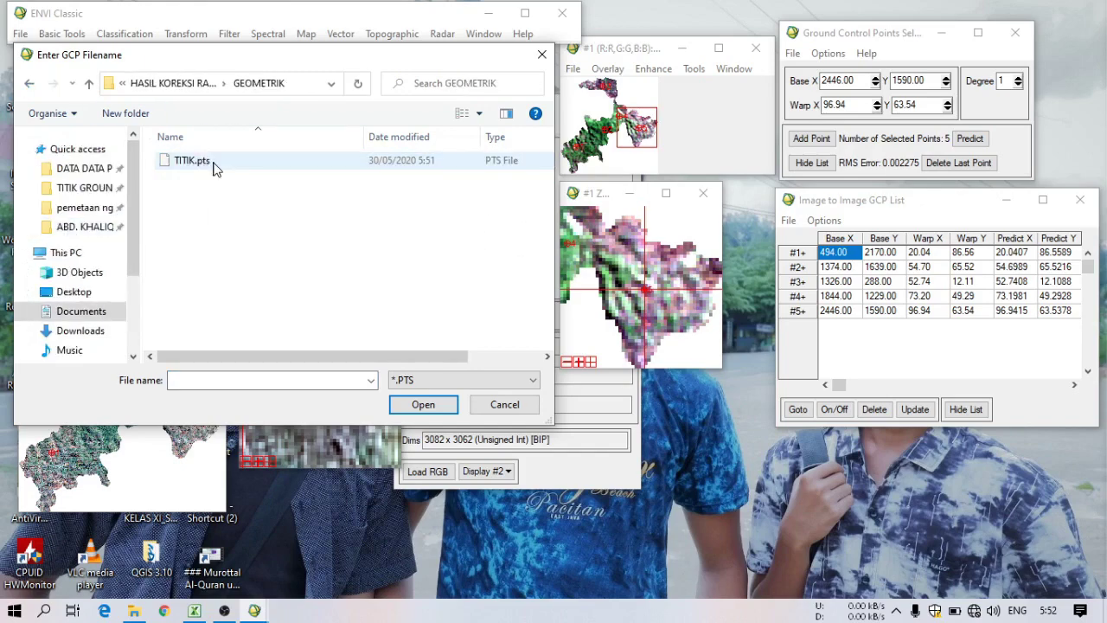
pyautogui.click(192, 161)
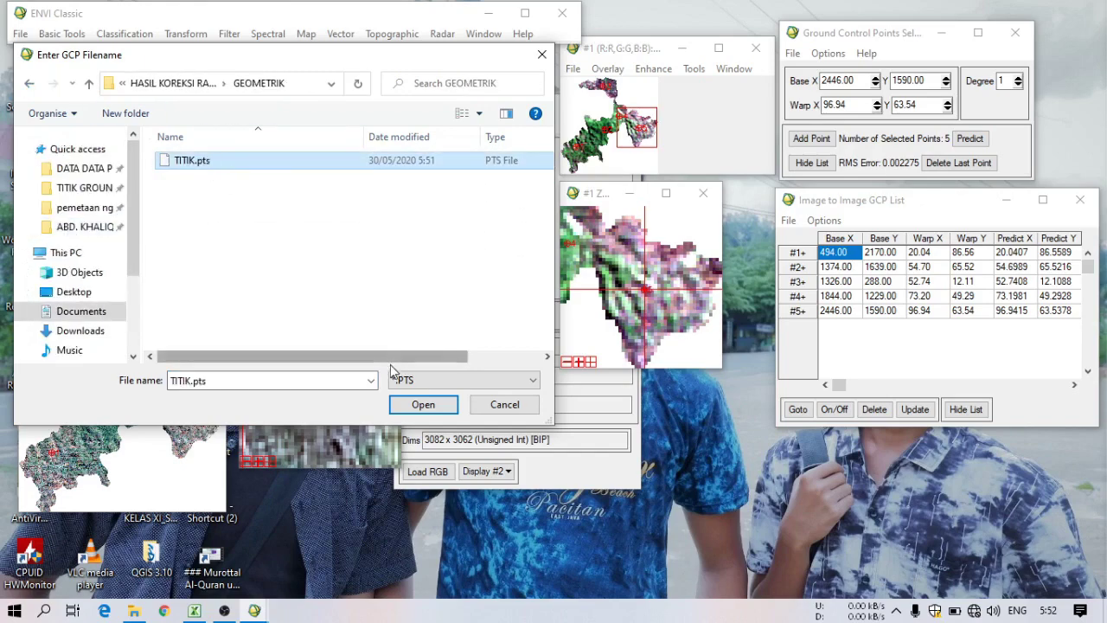
pyautogui.click(407, 404)
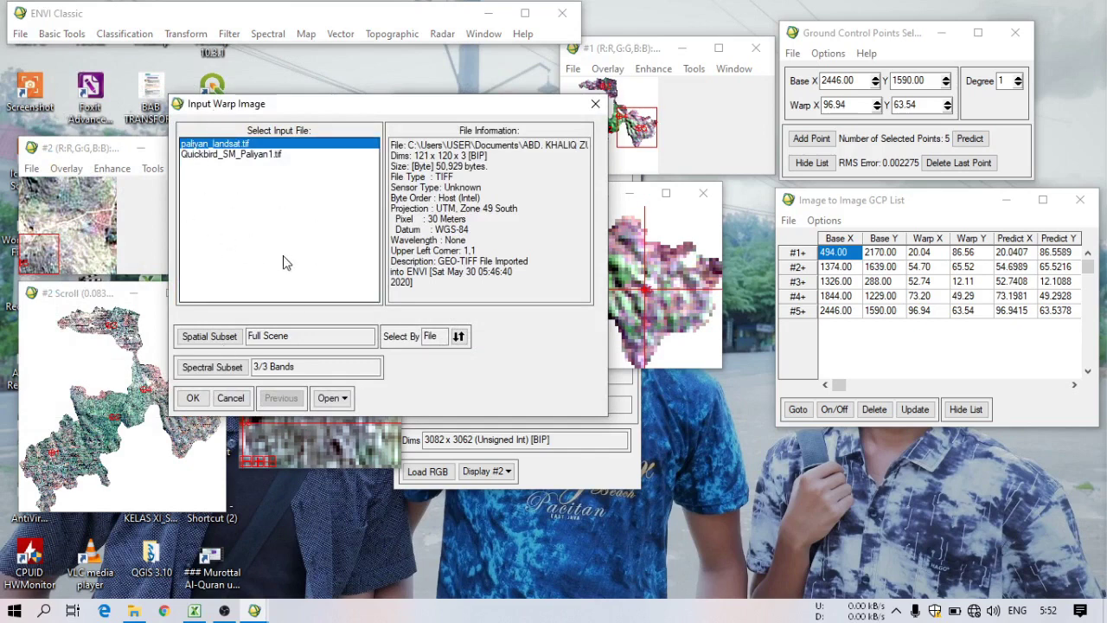
# - Use paliyan_landsat.tif as the warp image and the Quickbird_SM_Paliyan1 image as the base image
pyautogui.click(193, 398)
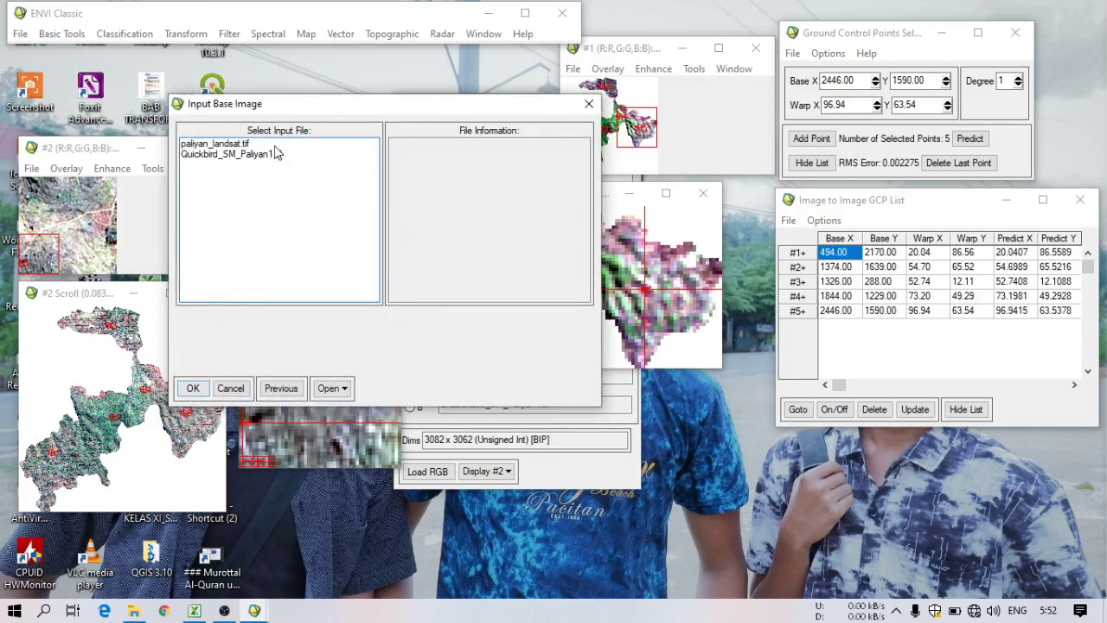
pyautogui.click(231, 155)
pyautogui.click(193, 387)
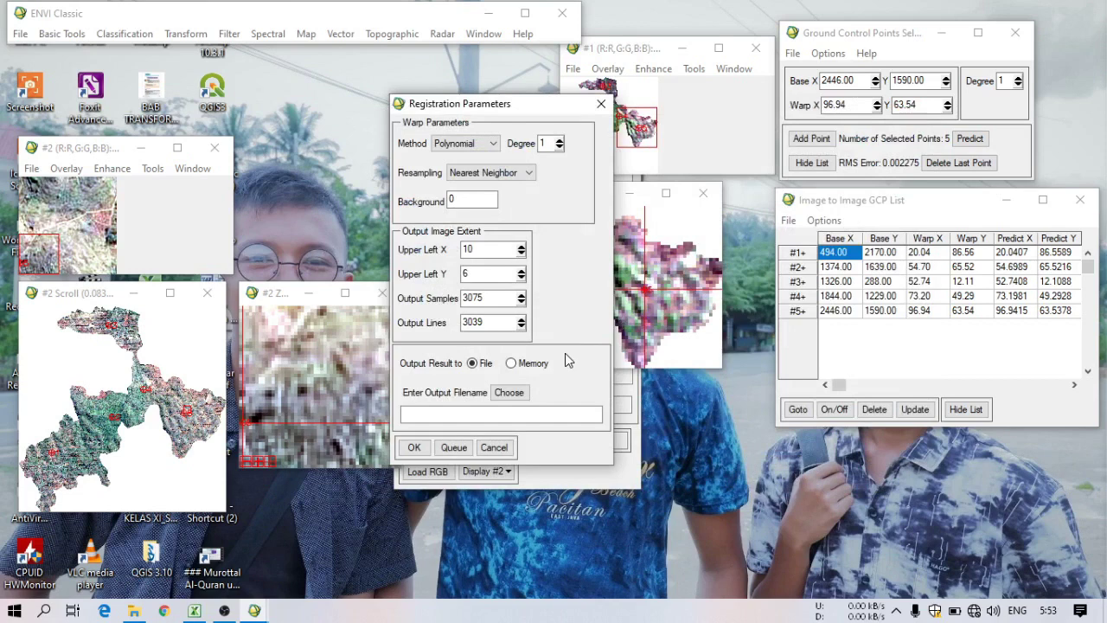
# - Run the warp with its output saved as KOREKSI GEOMETRIK in the GEOMETRIK folder
pyautogui.click(508, 392)
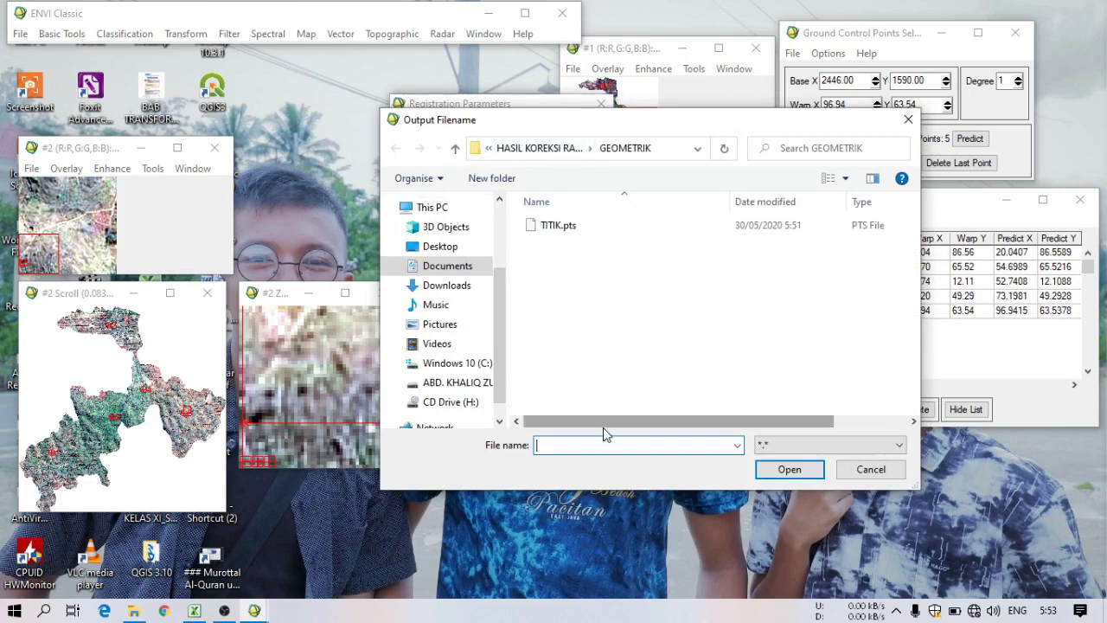
pyautogui.write('KORE')
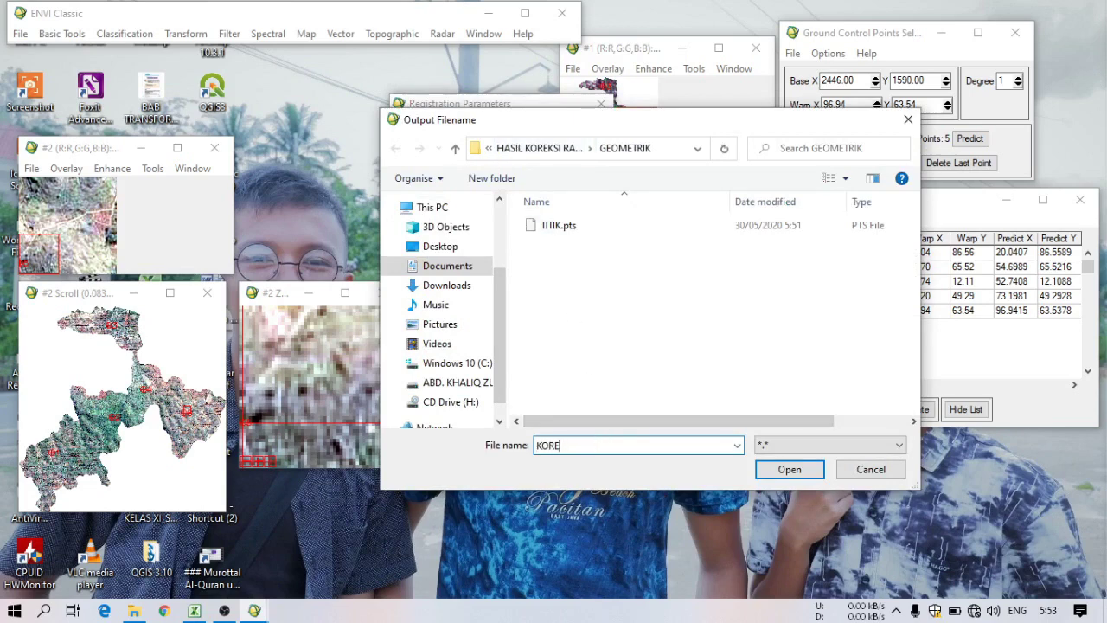
pyautogui.write('ISIKSI GEOMT')
pyautogui.press('BackSpace')
pyautogui.write('ETRIK')
pyautogui.click(804, 467)
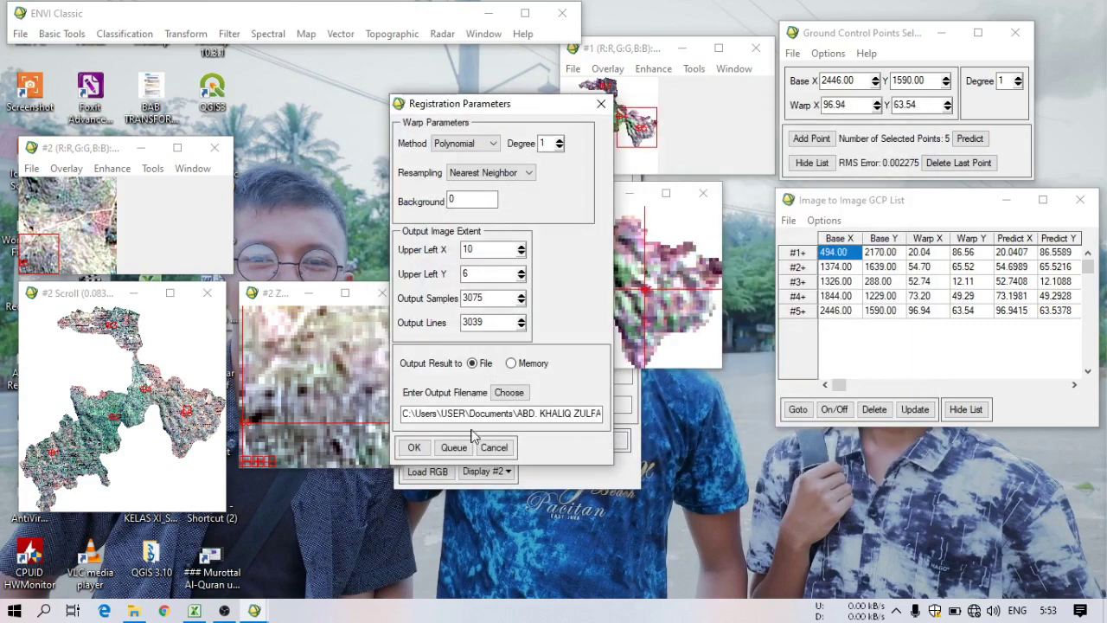
pyautogui.click(414, 447)
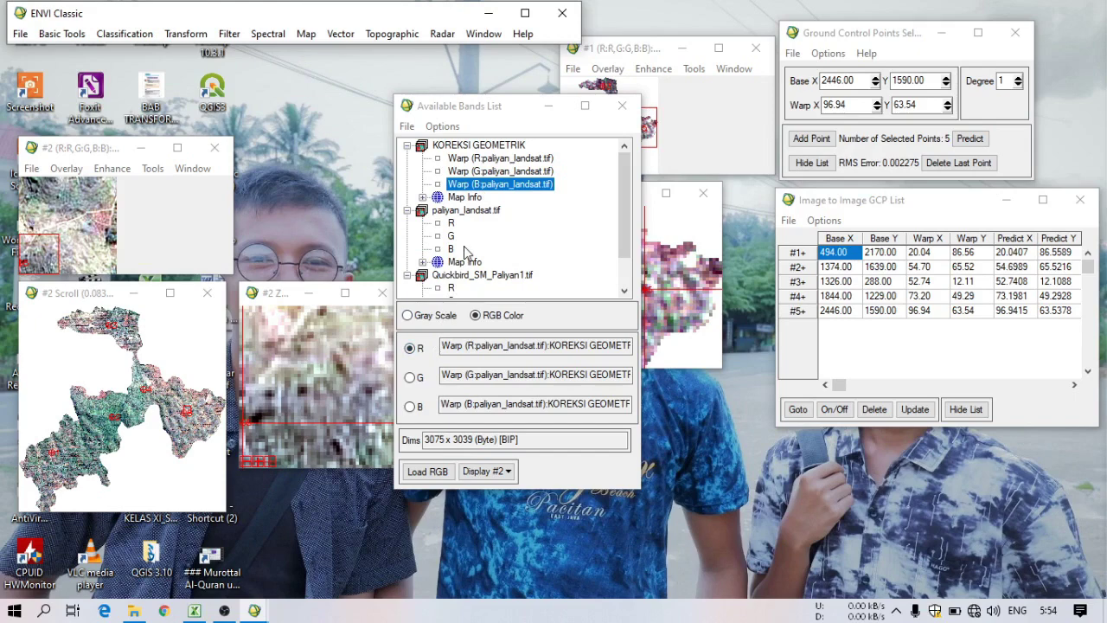
# - Load the warped R, G and B bands of KOREKSI GEOMETRIK as an RGB composite in a new display
pyautogui.click(487, 159)
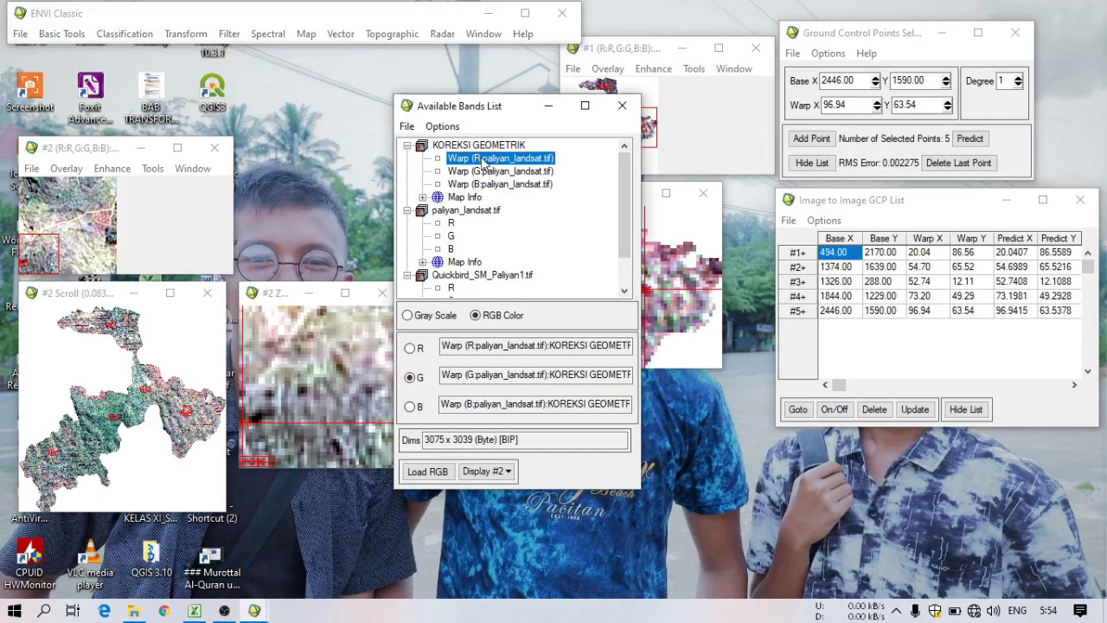
pyautogui.click(486, 172)
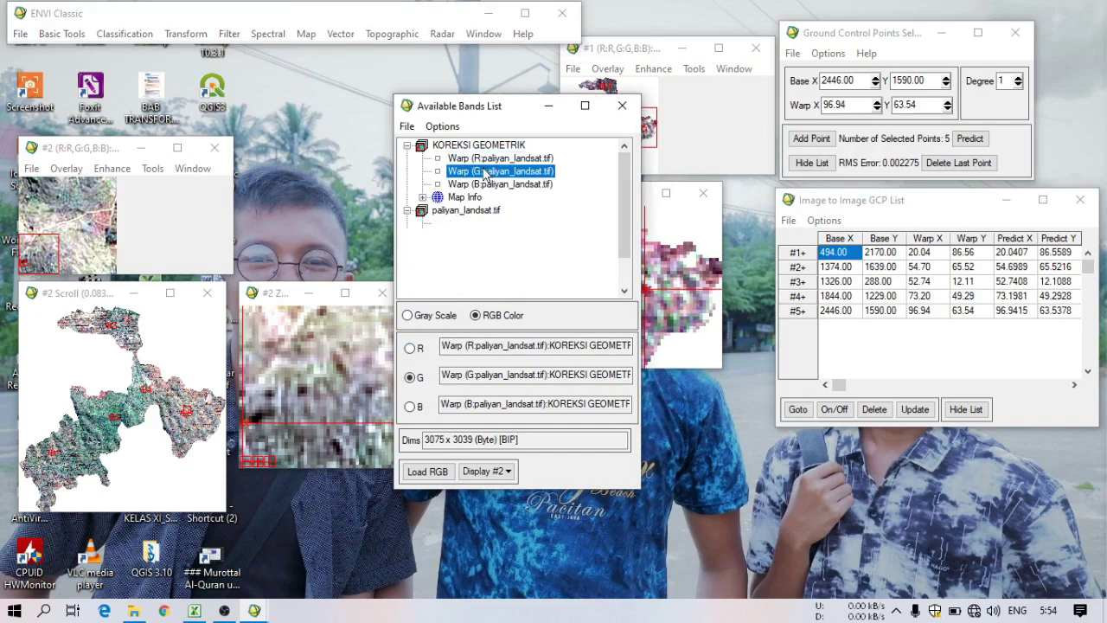
pyautogui.click(474, 185)
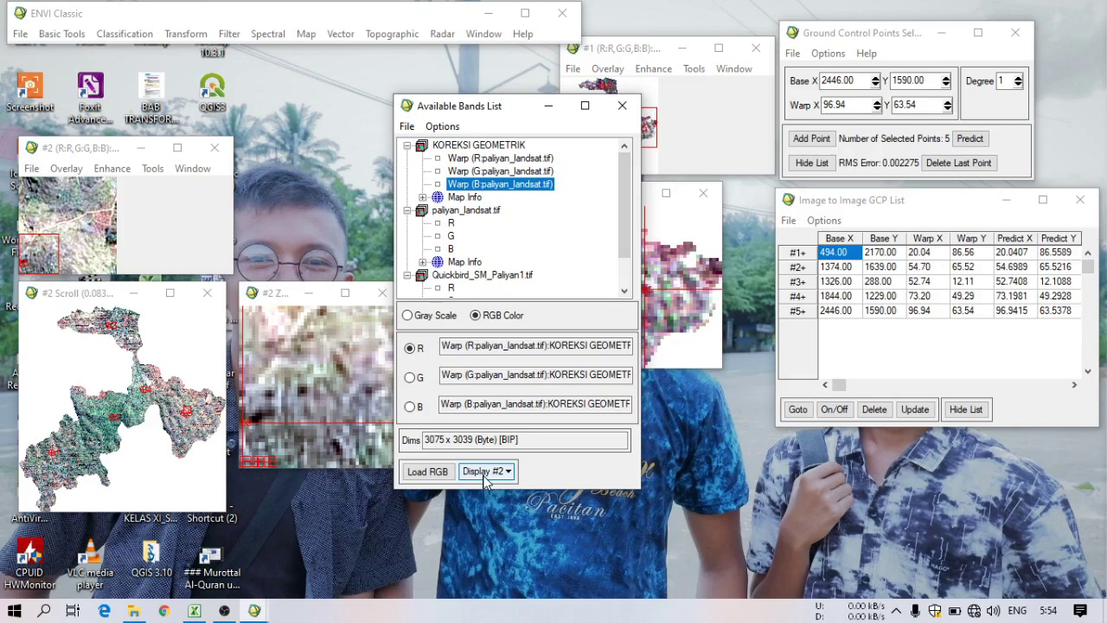
pyautogui.click(485, 478)
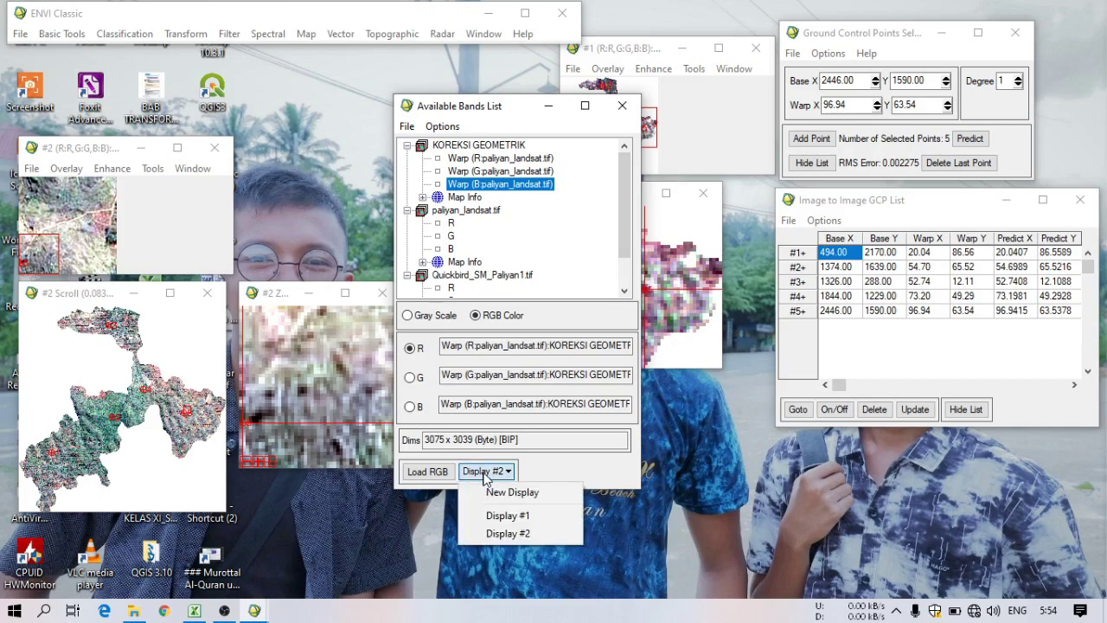
pyautogui.click(506, 492)
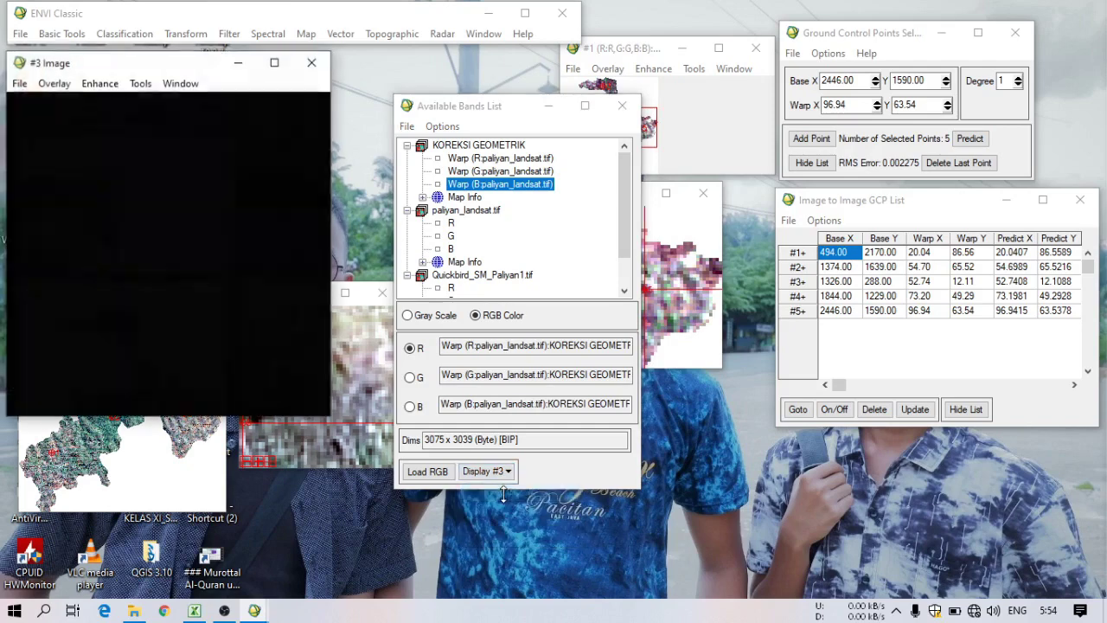
pyautogui.click(433, 473)
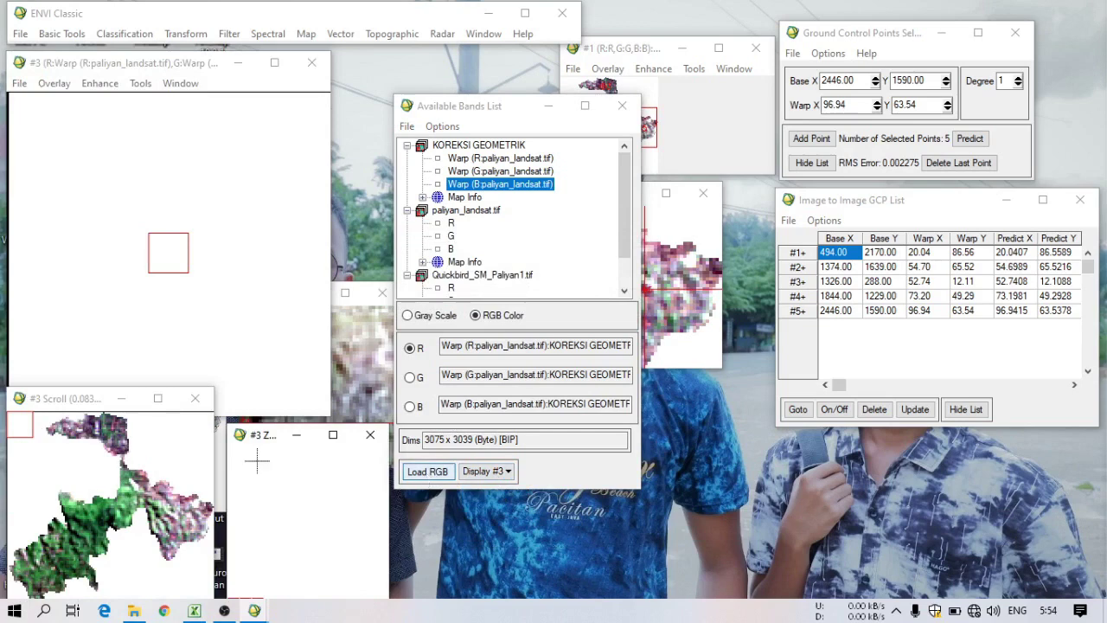
# - Inspect the warped image around its green central area, northwestern edge and western edge
pyautogui.click(88, 517)
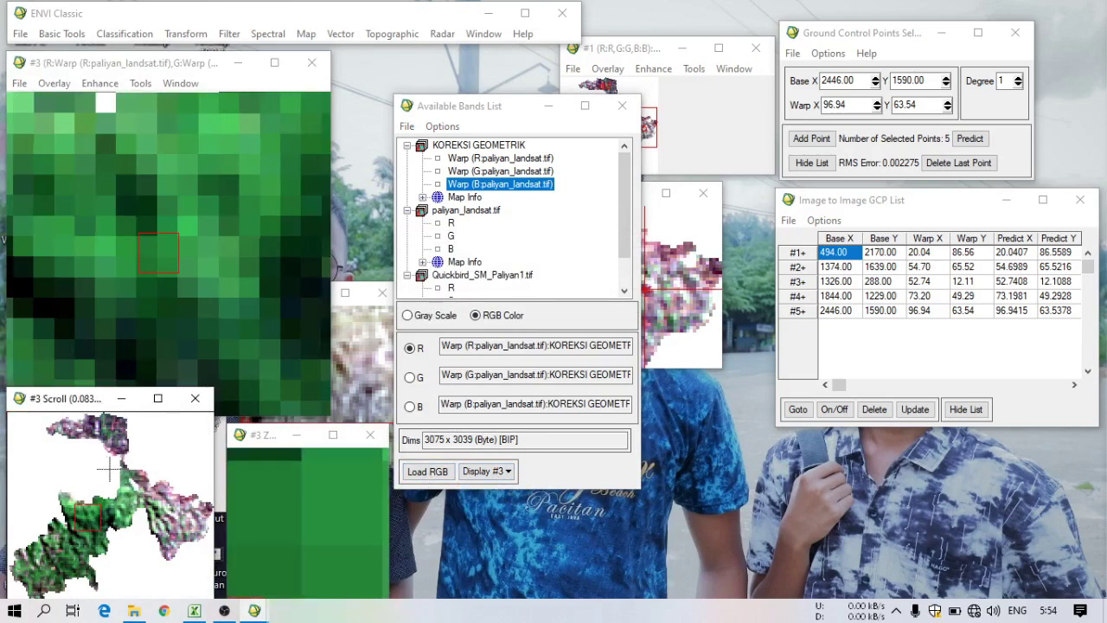
pyautogui.moveTo(109, 467); pyautogui.dragTo(34, 462)
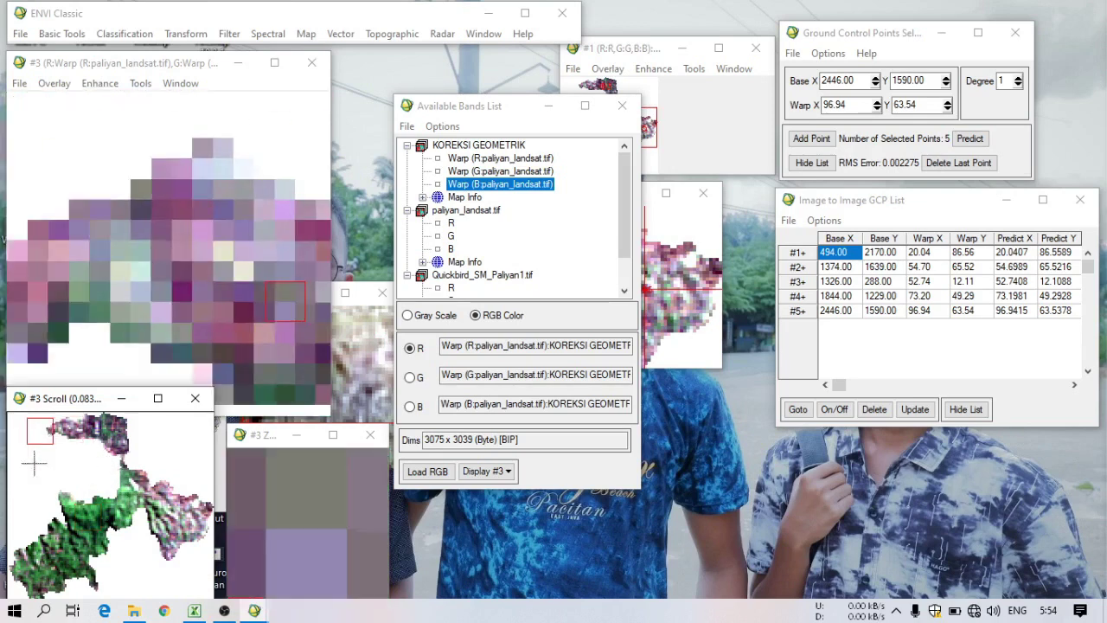
pyautogui.click(56, 494)
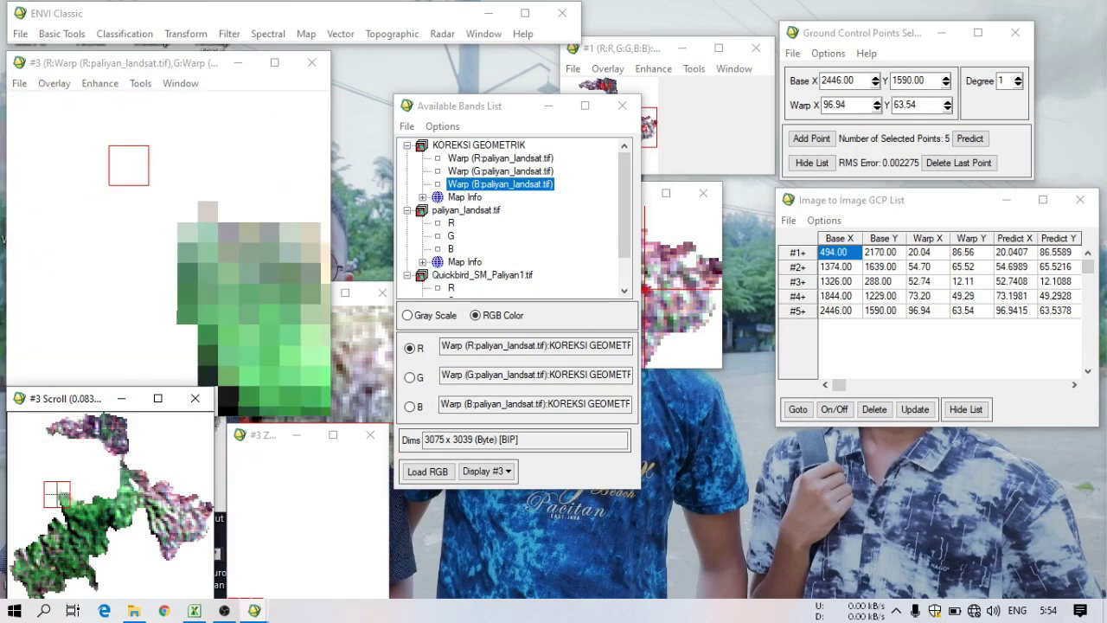